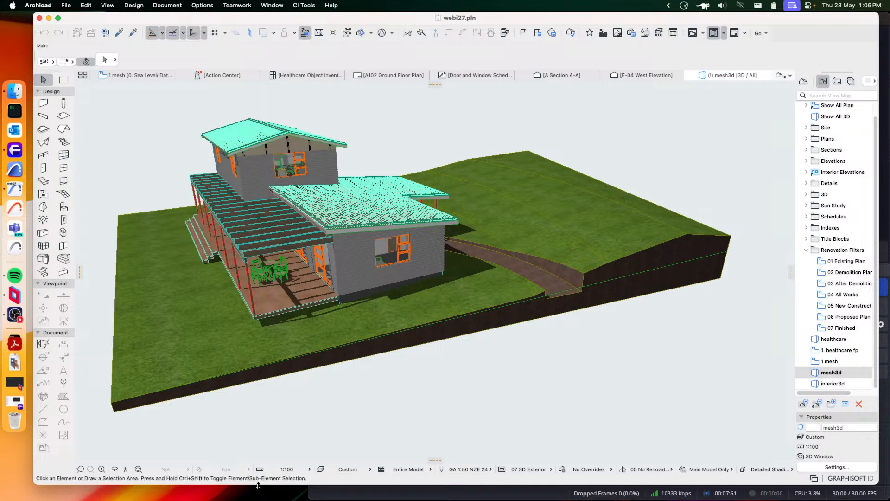
pyautogui.moveTo(259, 485); pyautogui.dragTo(259, 496)
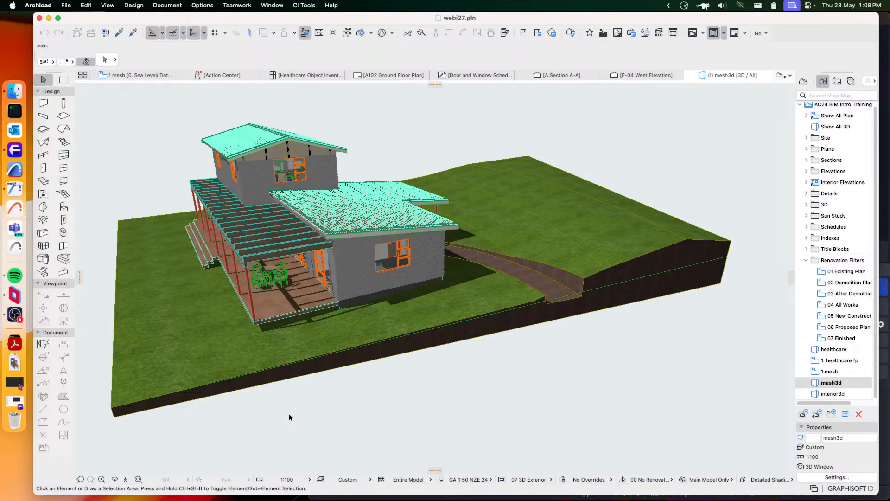
pyautogui.keyDown('shift'); pyautogui.moveTo(277, 187); pyautogui.dragTo(684, 285, button='middle'); pyautogui.keyUp('shift')
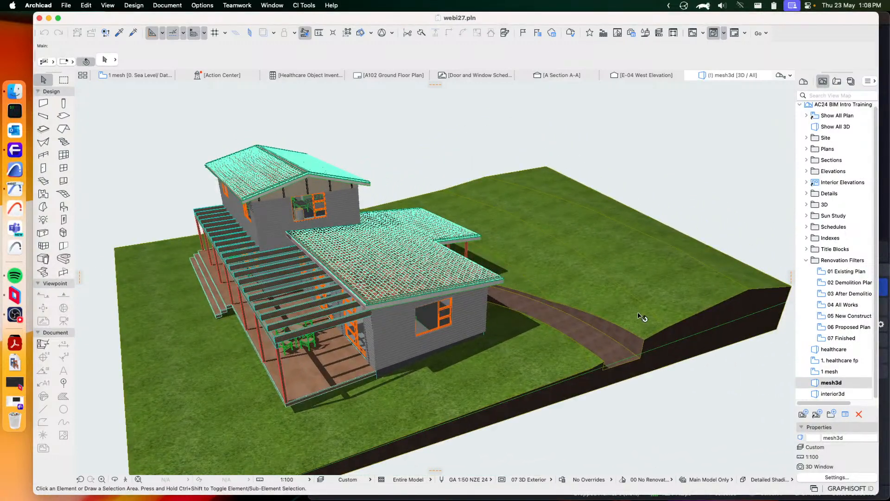
# Switch from the 3D model to the 1 mesh floor plan view
pyautogui.moveTo(642, 317)
pyautogui.click(123, 76)
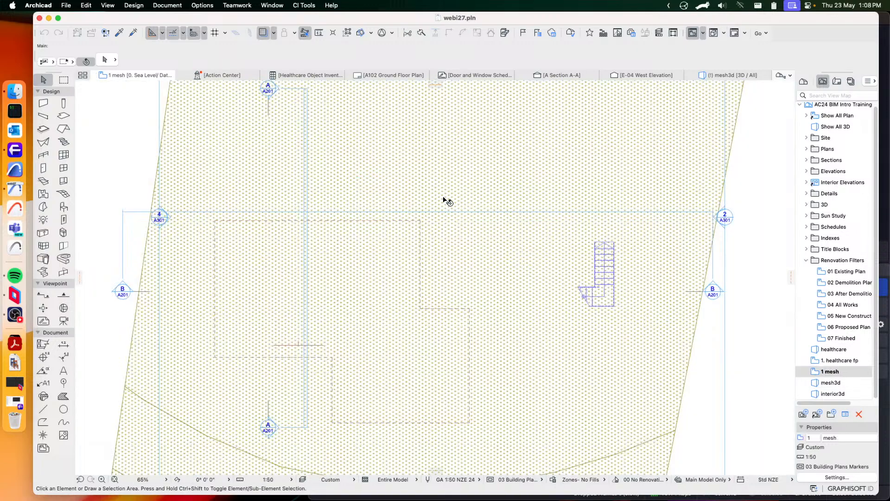
pyautogui.scroll(-3, 447, 201)
pyautogui.scroll(-2, 442, 196)
pyautogui.moveTo(495, 223); pyautogui.dragTo(306, 219, button='middle')
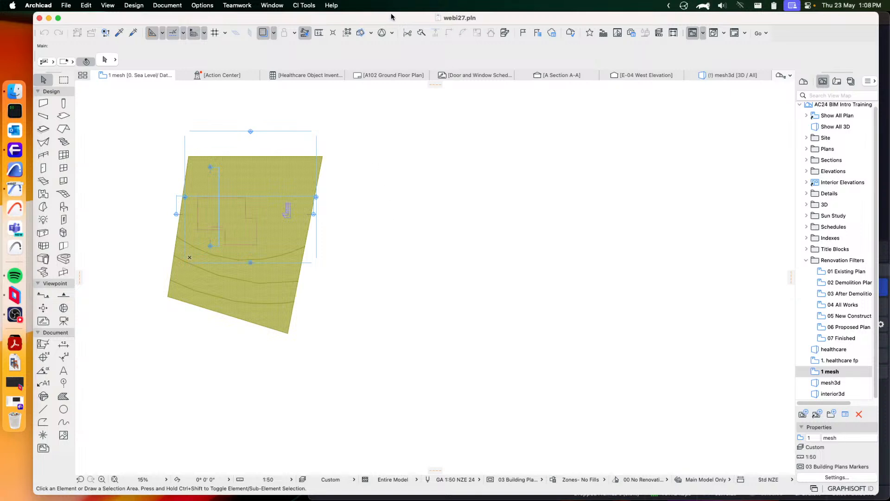
# Open the CI Tools Site Boundary Editor and move it clear of the site mesh
pyautogui.click(304, 9)
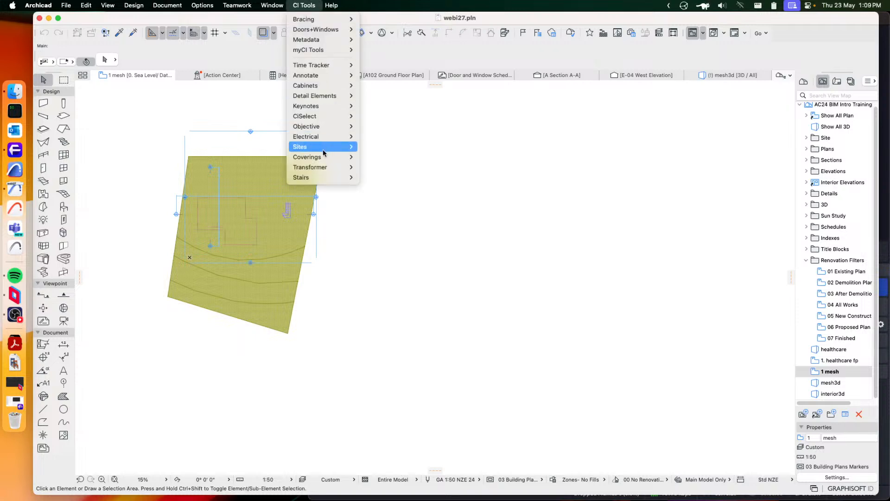
pyautogui.moveTo(318, 151)
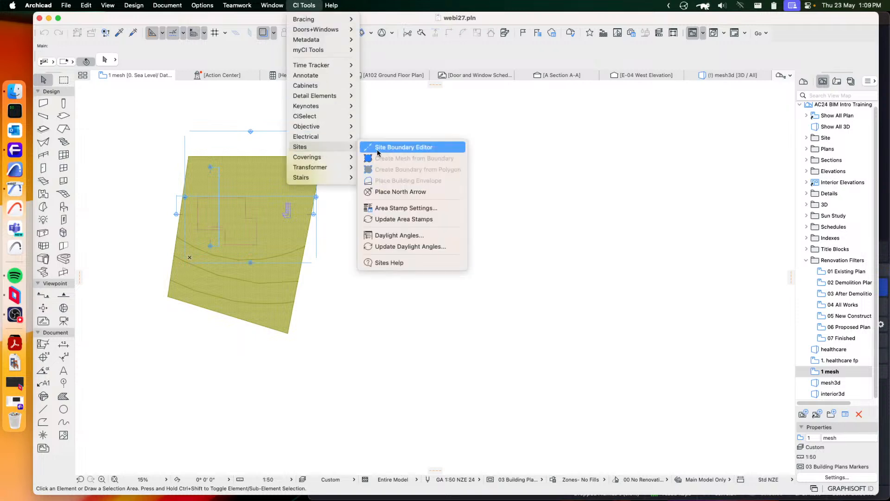
pyautogui.click(413, 152)
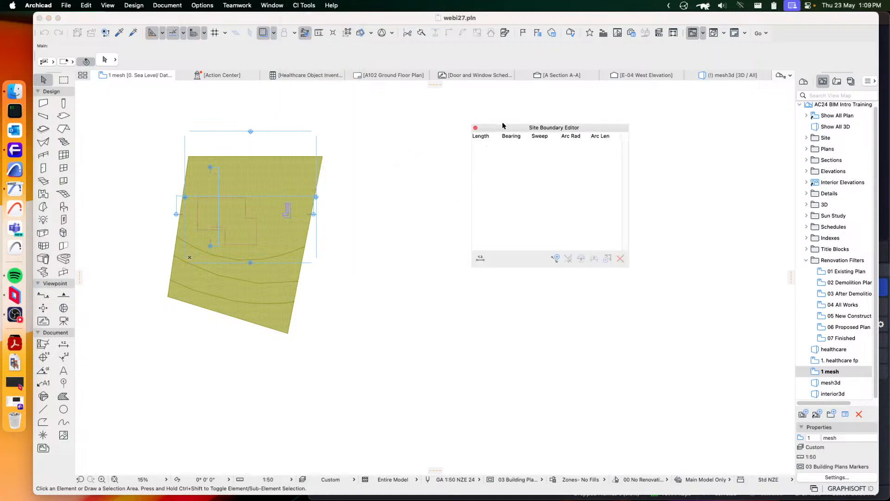
pyautogui.moveTo(510, 131); pyautogui.dragTo(659, 110)
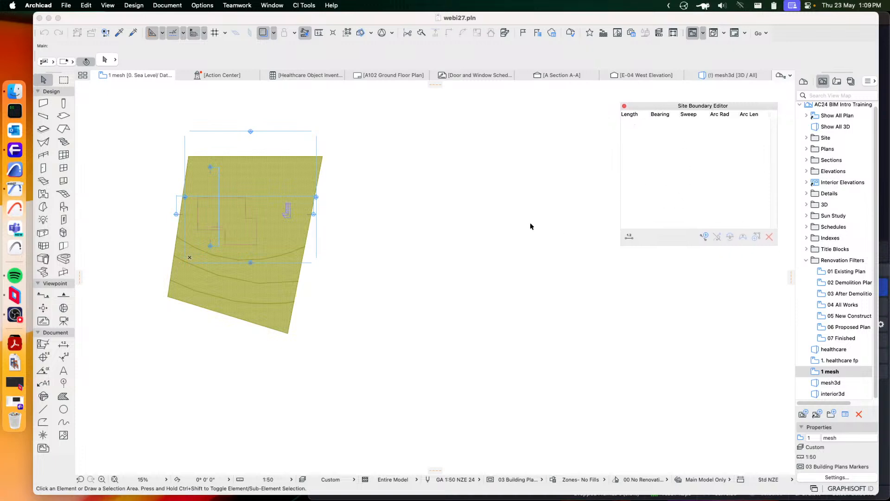
# Add the first edge of a new site boundary, starting in the empty area beside the site mesh
pyautogui.scroll(3, 443, 239)
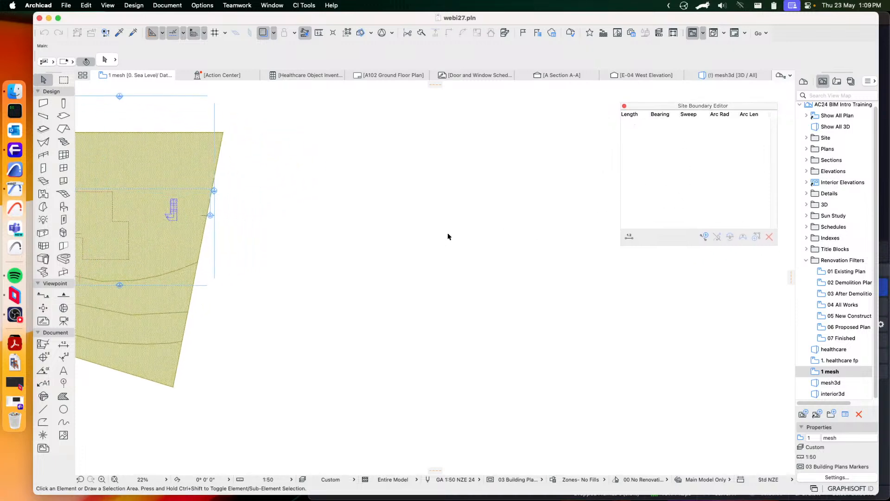
pyautogui.moveTo(448, 237); pyautogui.dragTo(461, 267, button='middle')
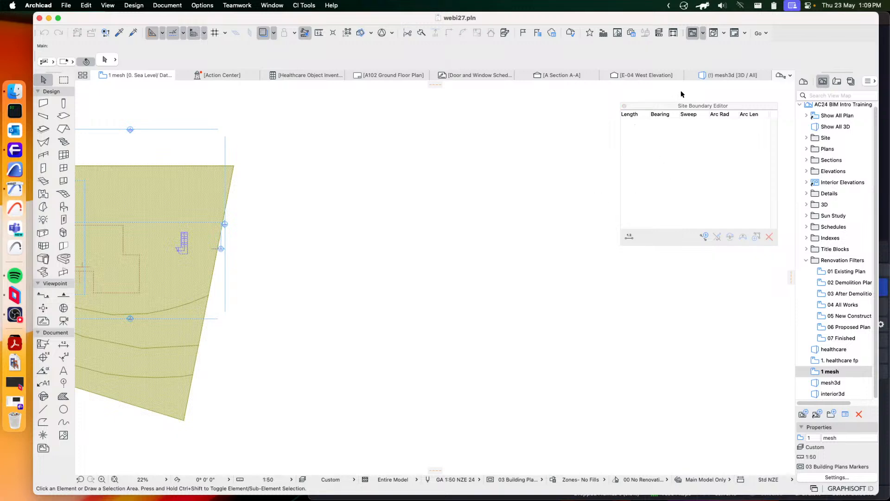
pyautogui.click(702, 236)
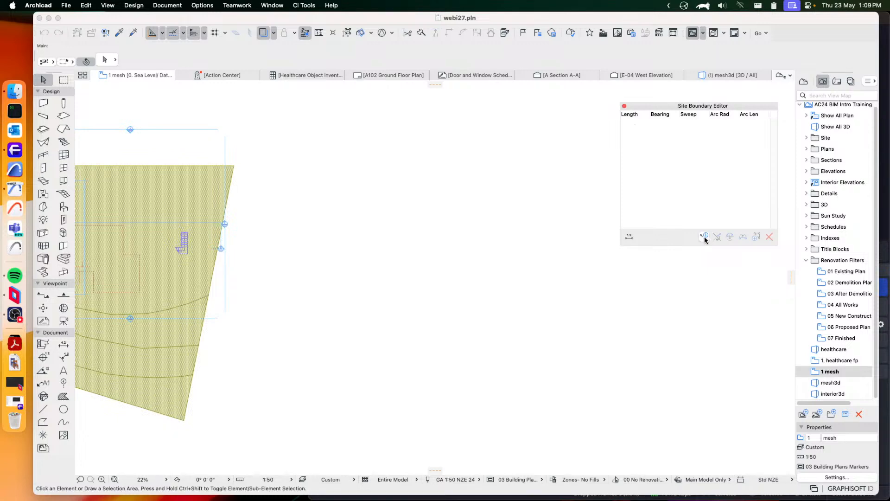
pyautogui.click(705, 237)
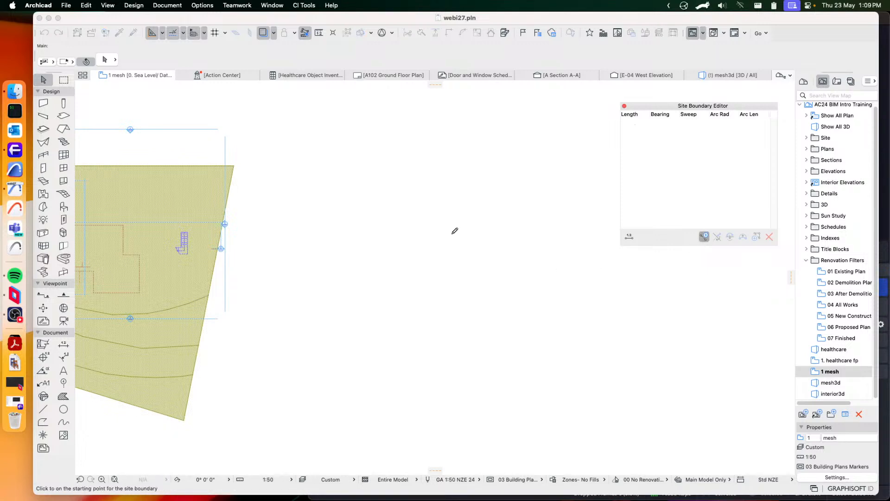
pyautogui.click(393, 234)
pyautogui.scroll(5, 401, 238)
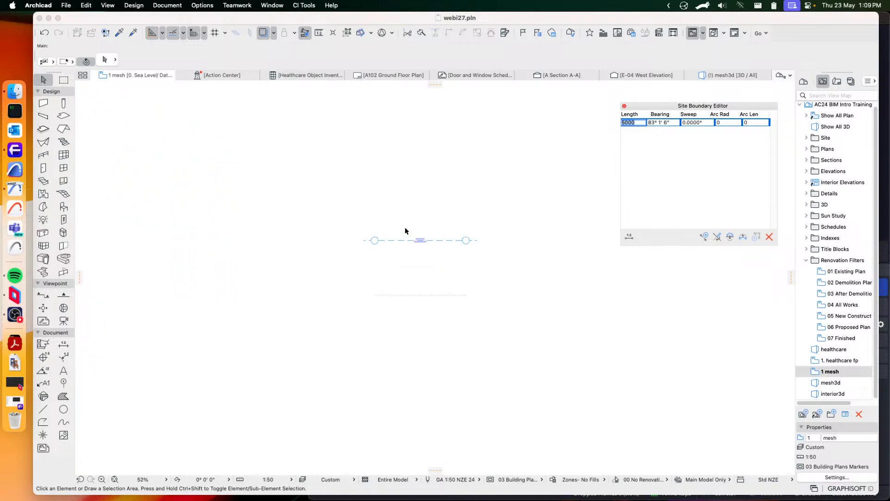
# Set the first boundary edge's length to 7000 and its bearing to 47°
pyautogui.click(430, 250)
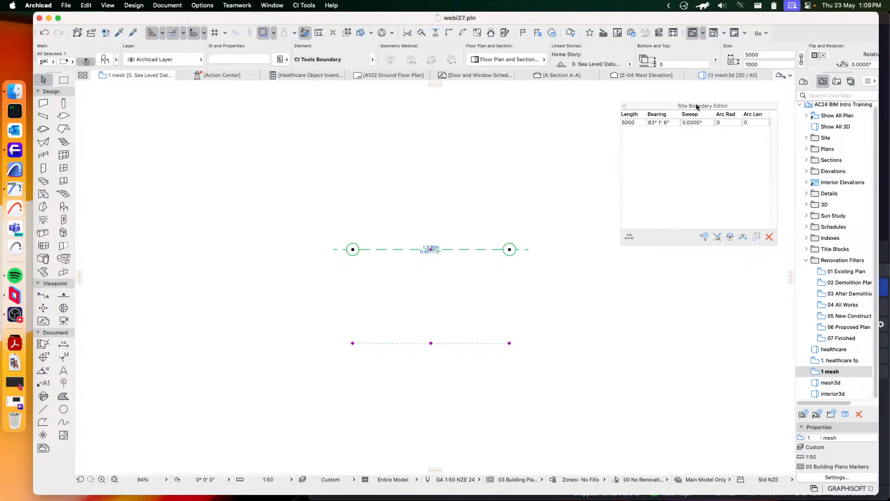
pyautogui.moveTo(696, 107); pyautogui.dragTo(701, 98)
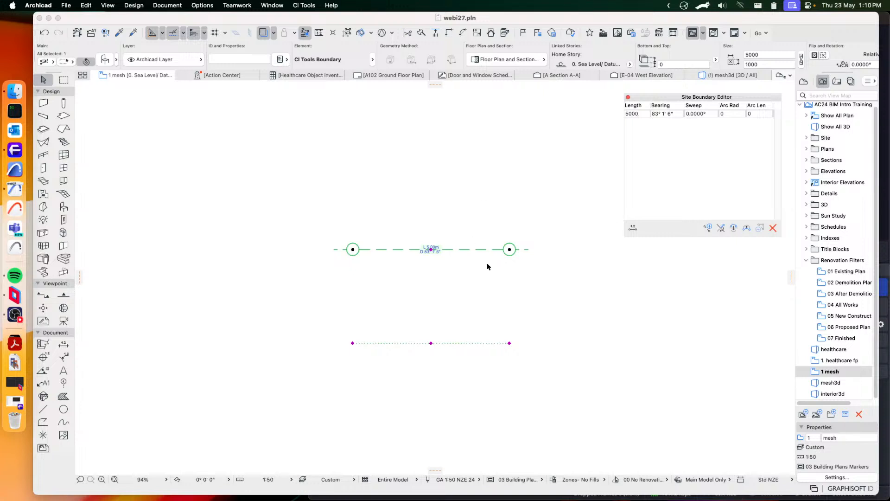
pyautogui.click(637, 113)
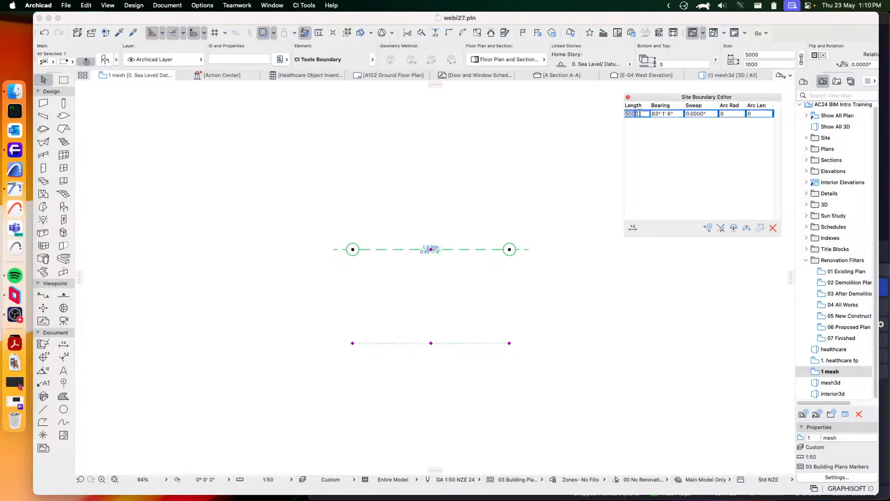
pyautogui.doubleClick(629, 113)
pyautogui.write('7')
pyautogui.click(677, 125)
pyautogui.doubleClick(659, 113)
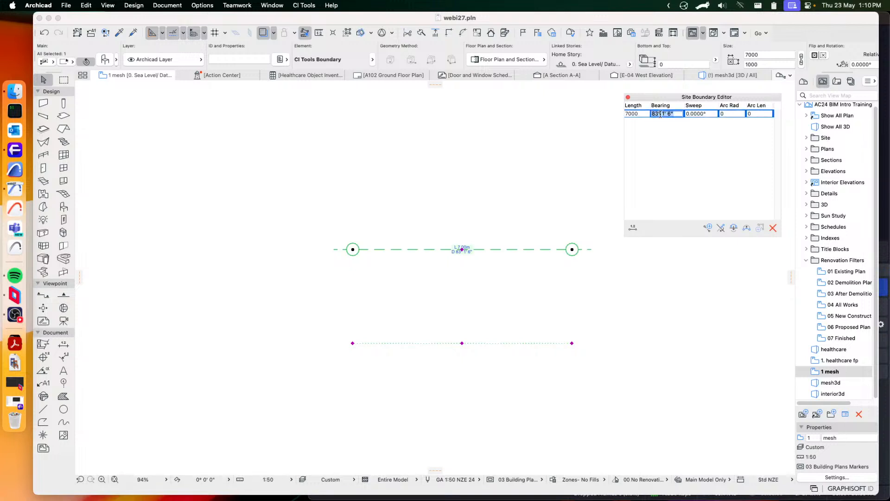
pyautogui.write('47')
pyautogui.press('Return')
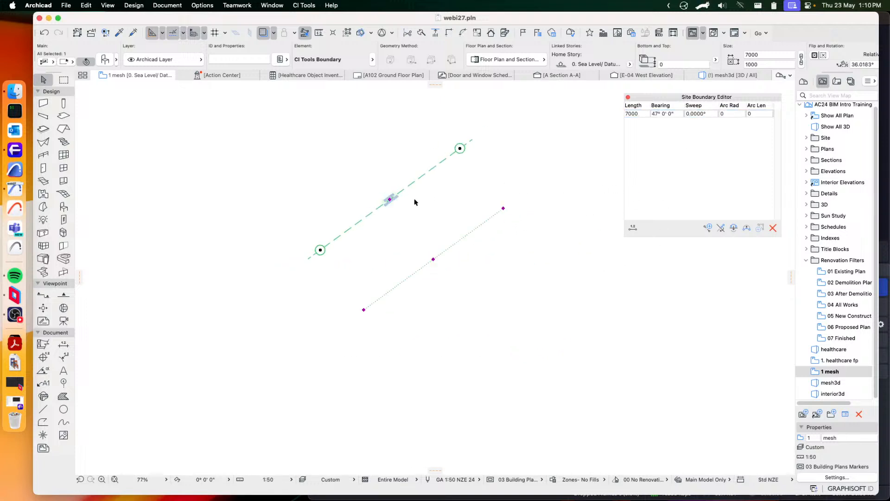
# Add a second boundary edge continuing from the end of the first one
pyautogui.scroll(-5, 413, 200)
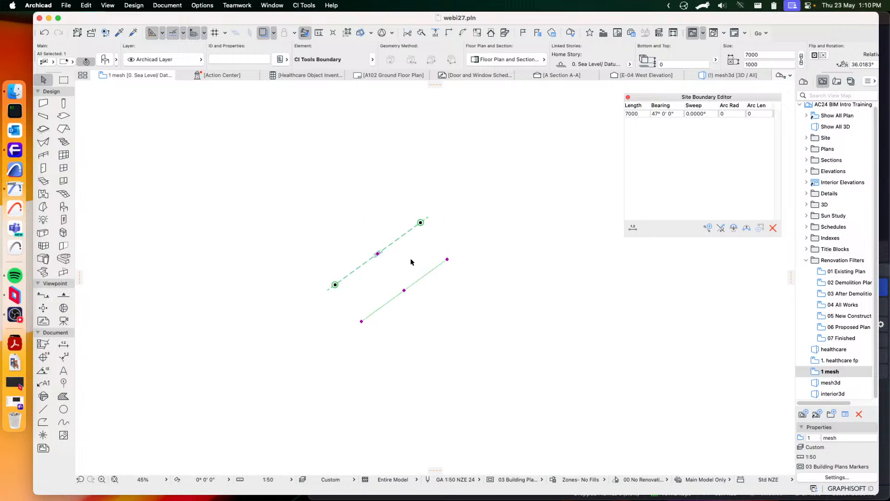
pyautogui.scroll(-3, 398, 252)
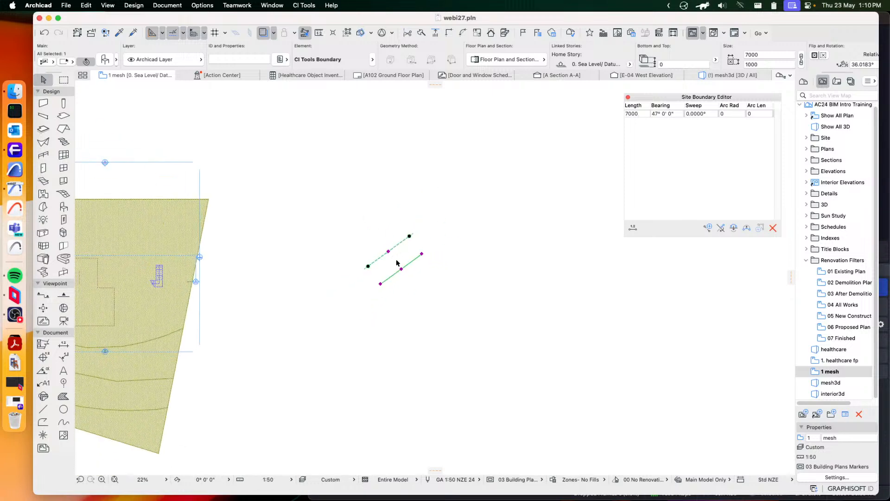
pyautogui.moveTo(411, 268); pyautogui.dragTo(500, 265, button='middle')
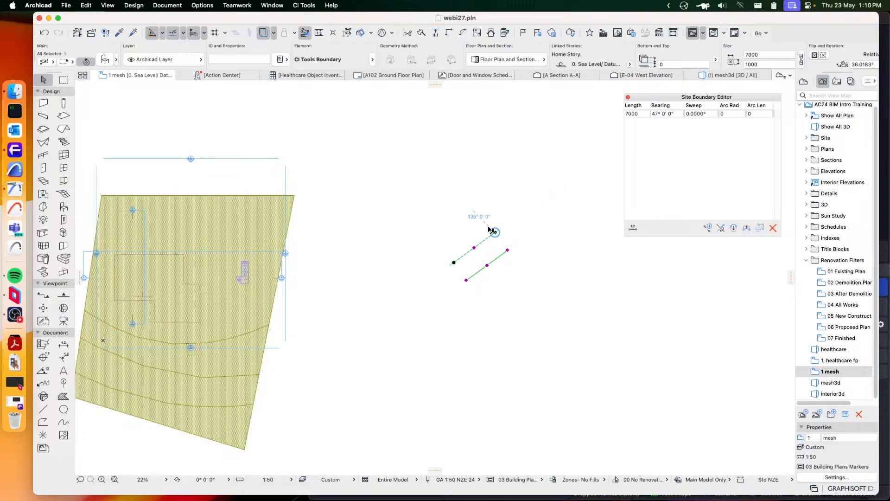
pyautogui.scroll(3, 489, 230)
pyautogui.scroll(-4, 506, 308)
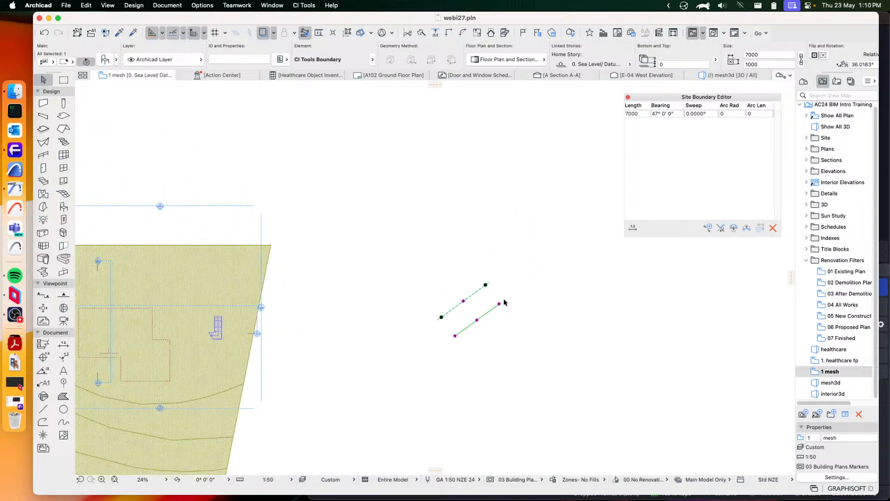
pyautogui.scroll(3, 513, 284)
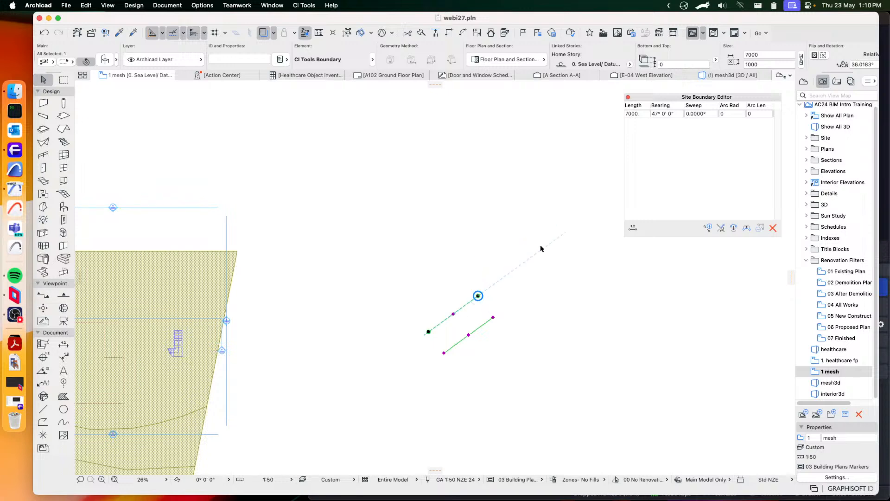
pyautogui.moveTo(530, 254); pyautogui.dragTo(504, 246, button='middle')
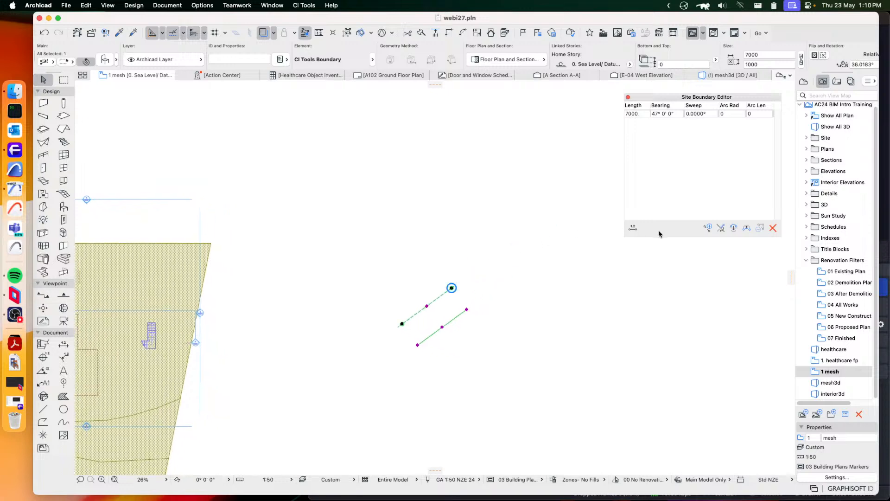
pyautogui.click(708, 227)
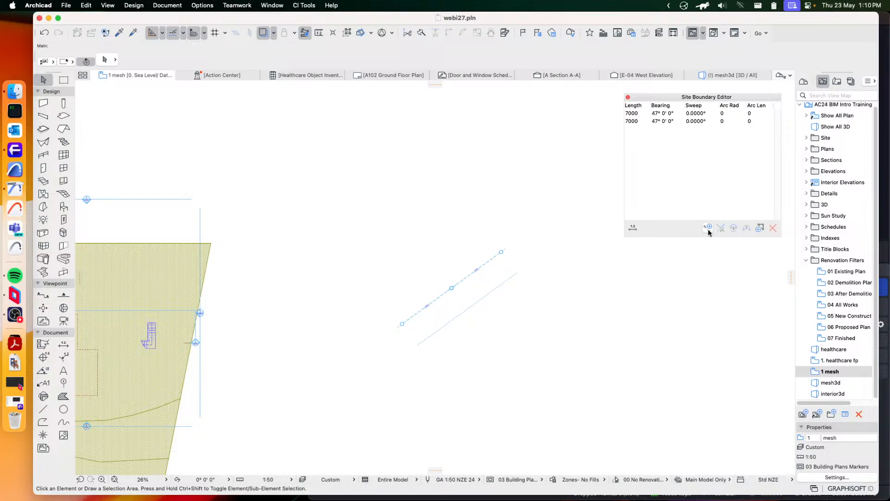
# Set the second boundary edge's length to 15000 and its bearing to 120°
pyautogui.scroll(5, 455, 301)
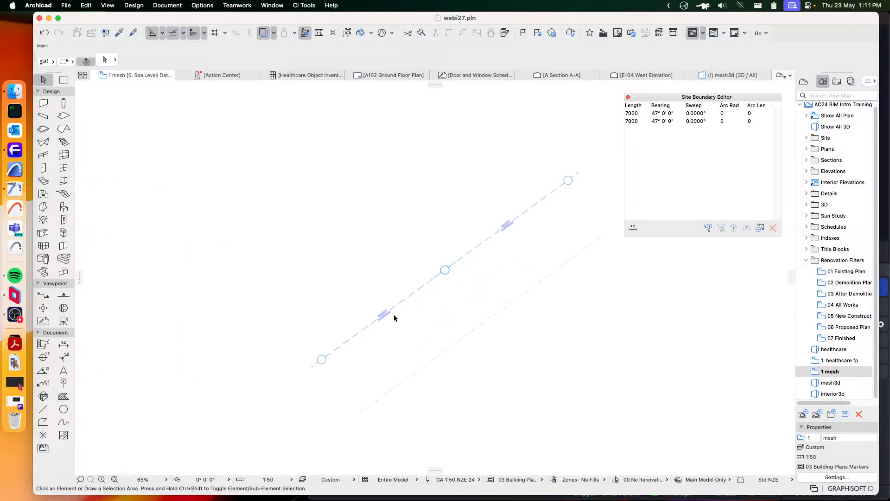
pyautogui.click(501, 230)
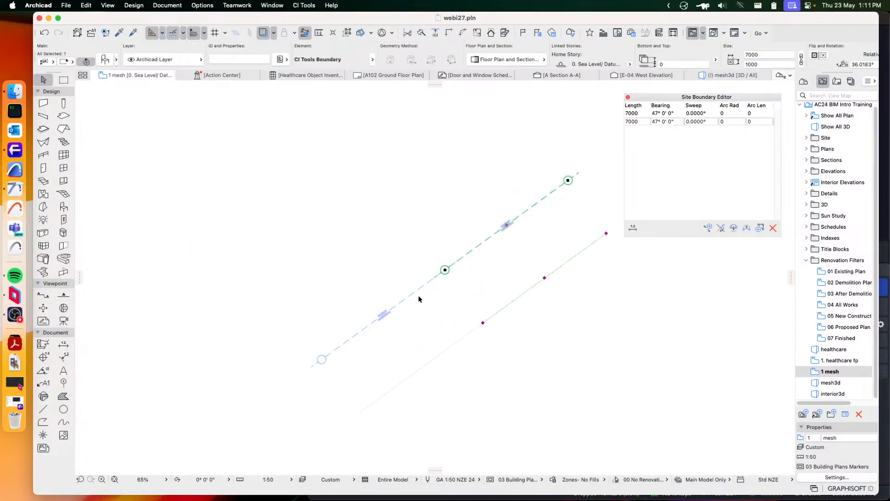
pyautogui.scroll(2, 496, 238)
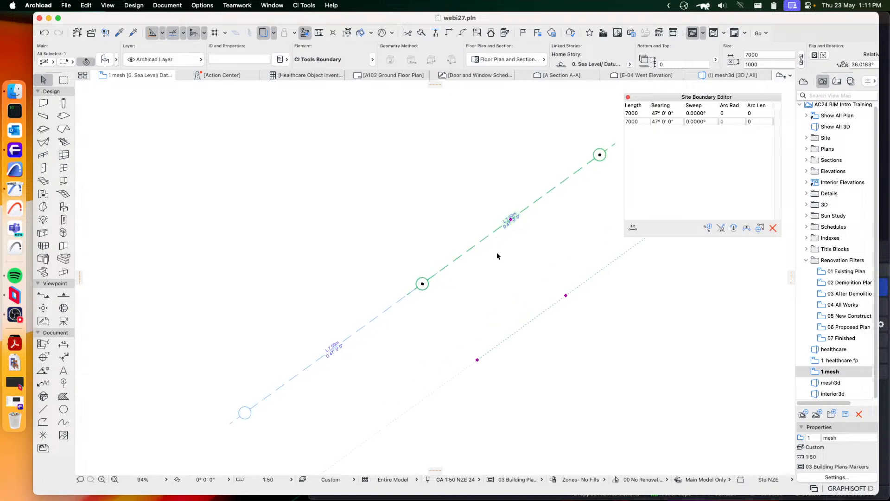
pyautogui.click(636, 123)
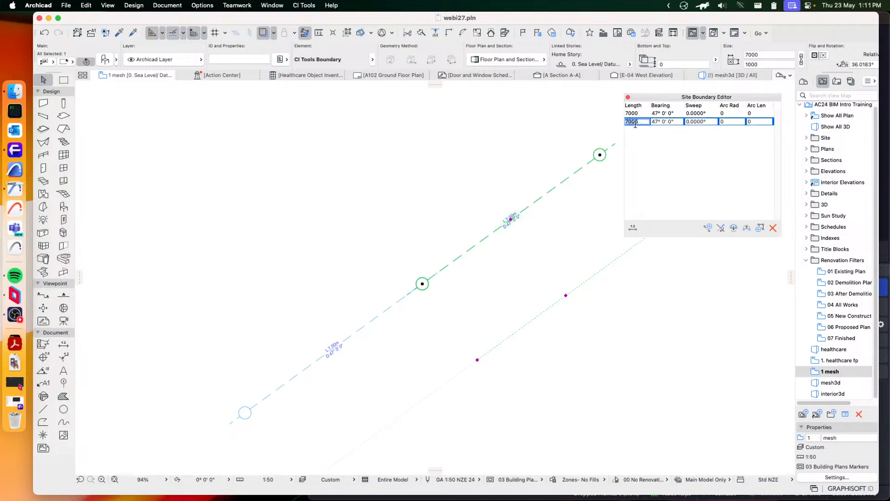
pyautogui.write('15000')
pyautogui.click(656, 122)
pyautogui.click(655, 122)
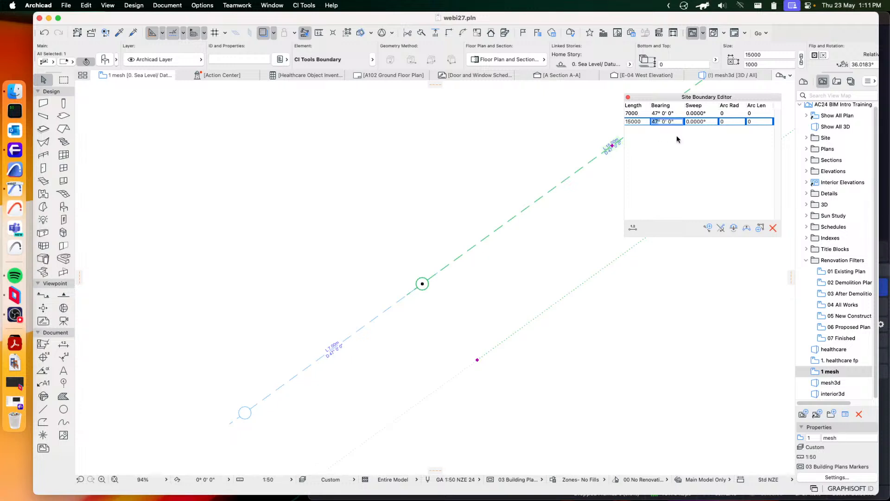
pyautogui.write('120')
pyautogui.click(698, 138)
# Add a third boundary edge and set its length to 12000 and its bearing to 20°
pyautogui.scroll(-3, 556, 257)
pyautogui.moveTo(541, 279); pyautogui.dragTo(436, 121, button='middle')
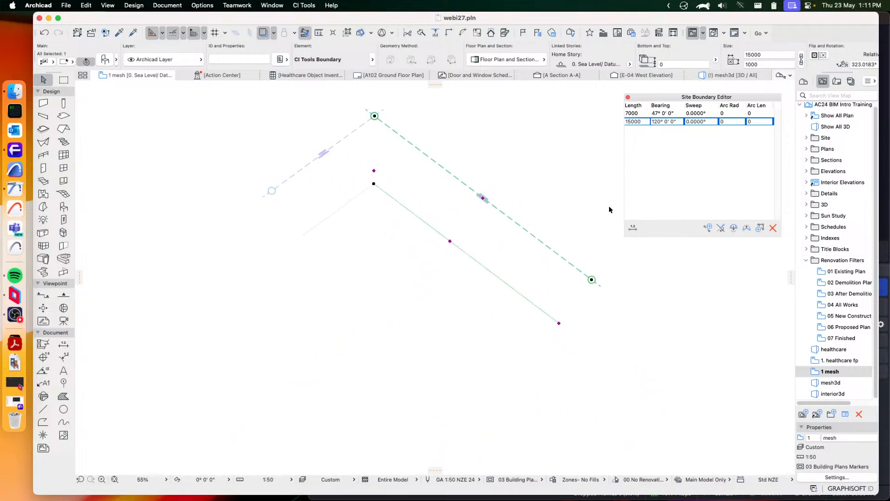
pyautogui.click(708, 227)
pyautogui.click(634, 129)
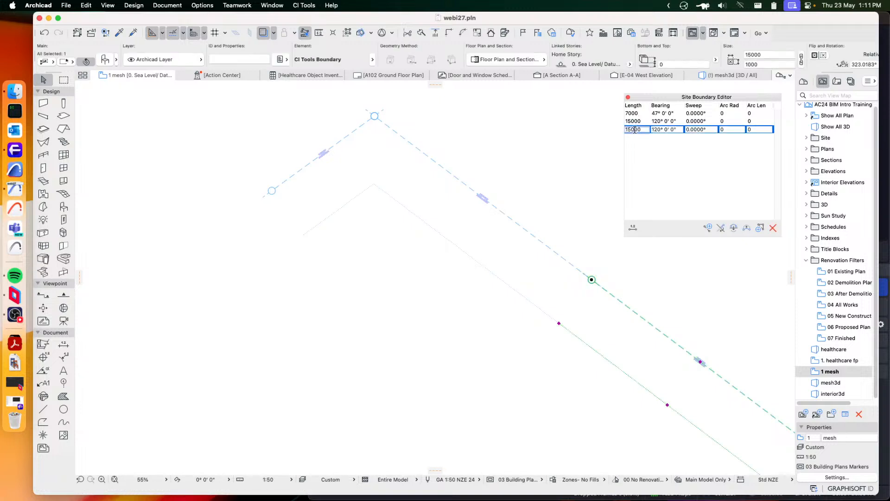
pyautogui.doubleClick(634, 129)
pyautogui.write('12000')
pyautogui.click(660, 130)
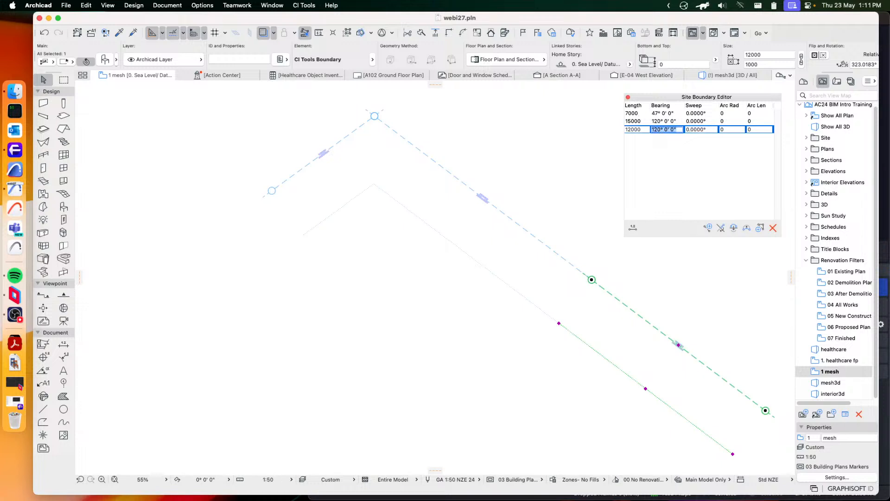
pyautogui.write('200')
pyautogui.press('Return')
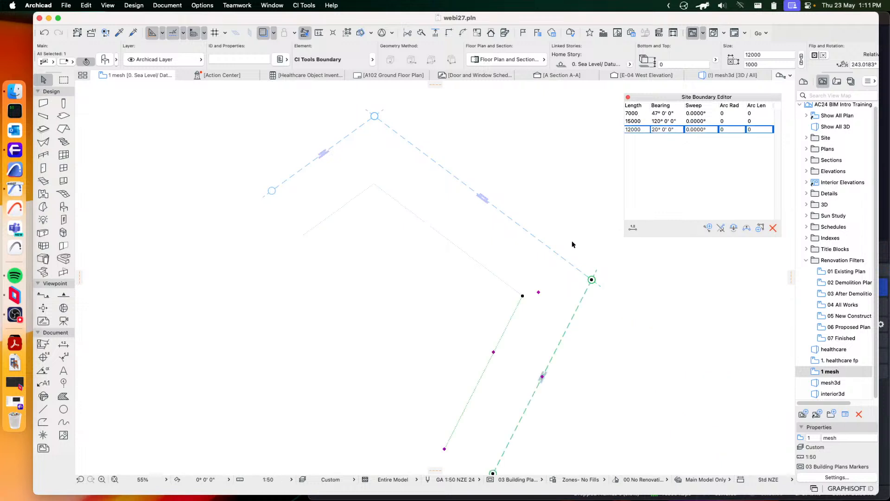
pyautogui.scroll(-3, 572, 244)
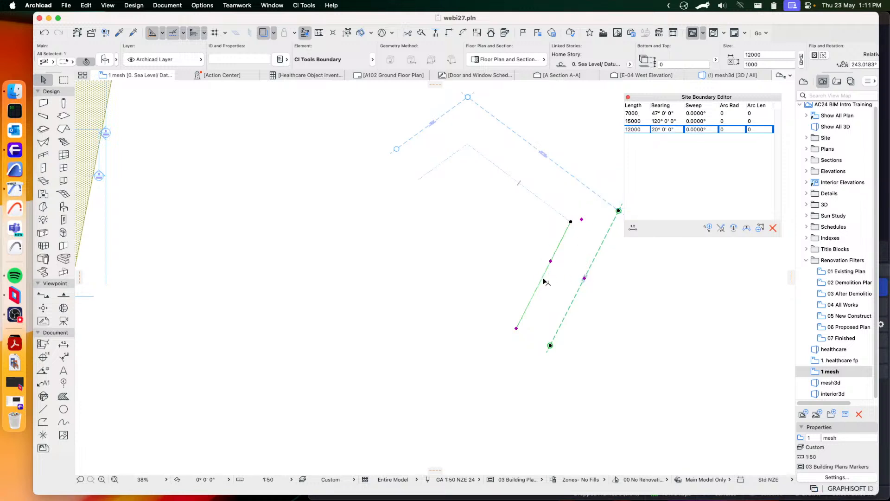
# Set the third boundary edge's length to 1200
pyautogui.doubleClick(632, 130)
pyautogui.write('8000')
pyautogui.doubleClick(639, 131)
pyautogui.write('1200')
pyautogui.press('Return')
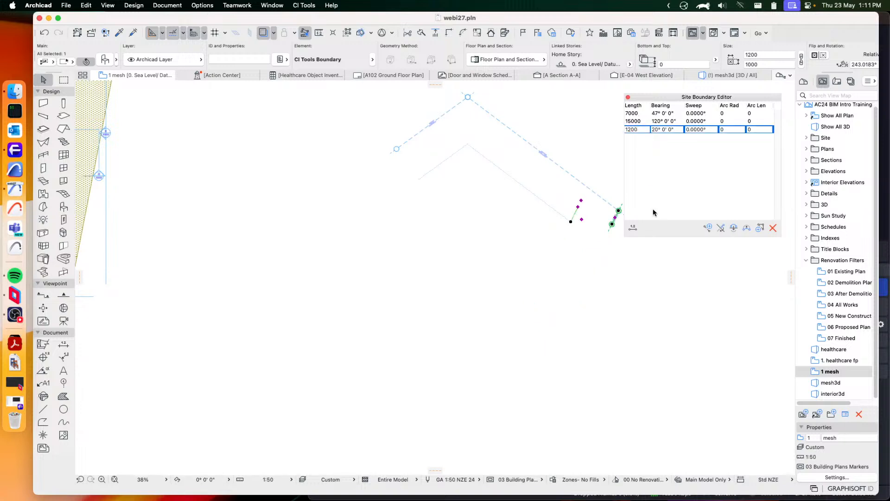
# Reselect only the third boundary edge and set its length to 12000
pyautogui.click(638, 129)
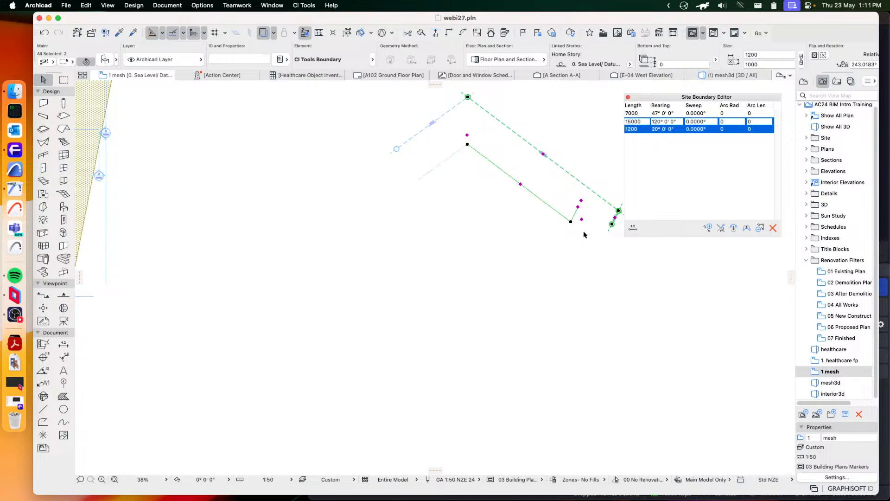
pyautogui.click(615, 237)
pyautogui.click(614, 220)
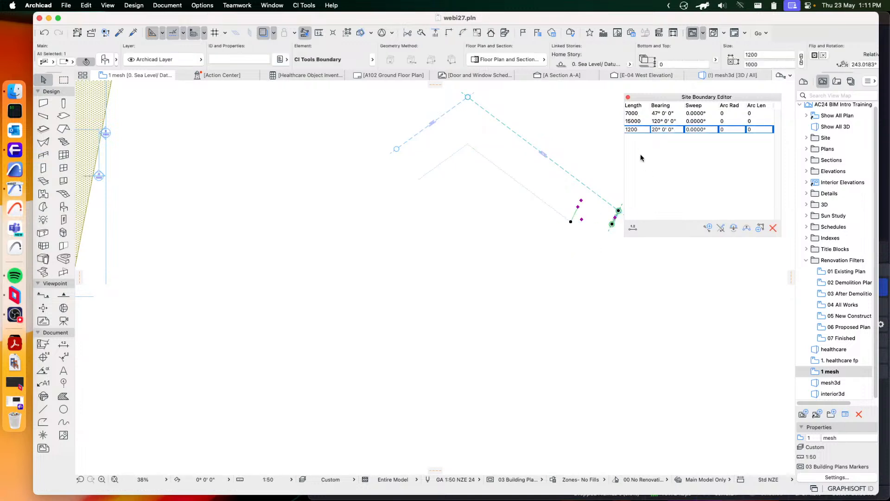
pyautogui.click(638, 130)
pyautogui.write('12000')
pyautogui.press('Return')
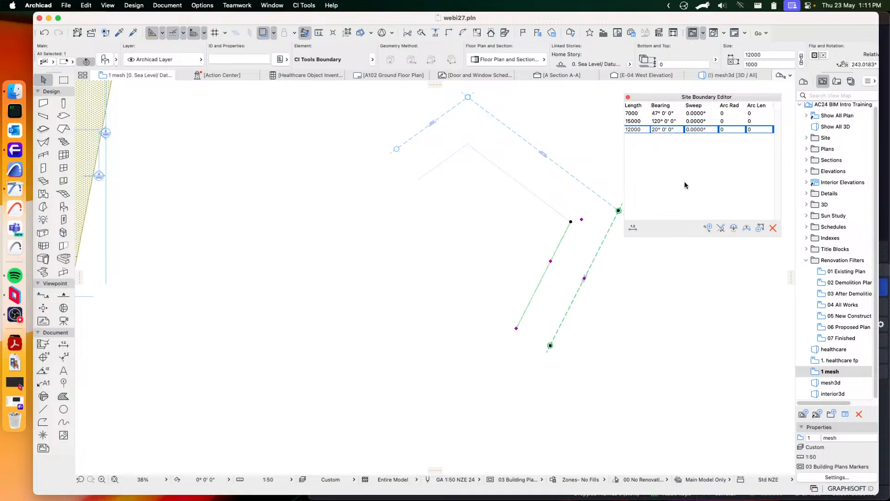
# Add a fourth boundary edge continuing from the third one and set its length to 9000
pyautogui.click(708, 227)
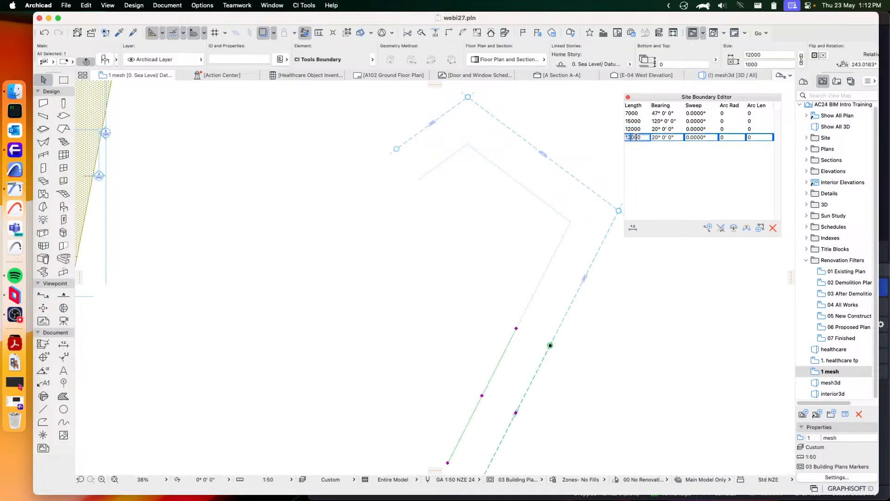
pyautogui.click(637, 137)
pyautogui.write('9000')
pyautogui.press('Tab')
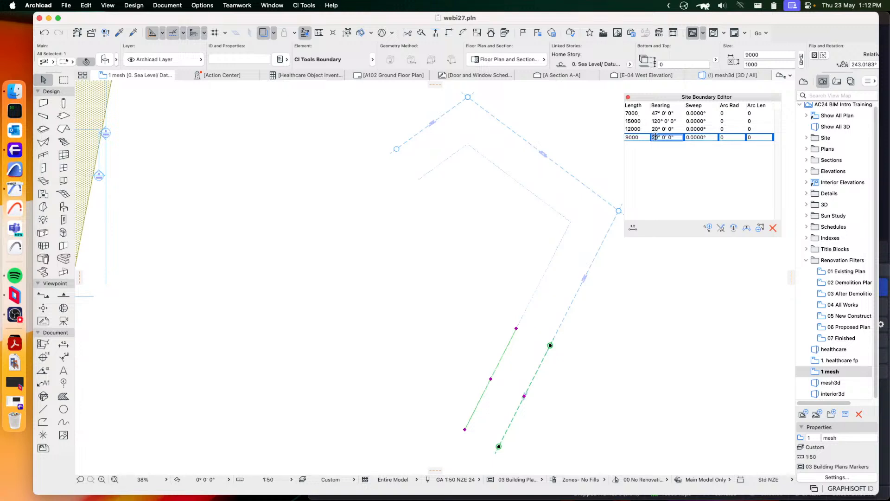
# Try bearings of 89° and 210° for the fourth boundary edge
pyautogui.write('89')
pyautogui.press('Return')
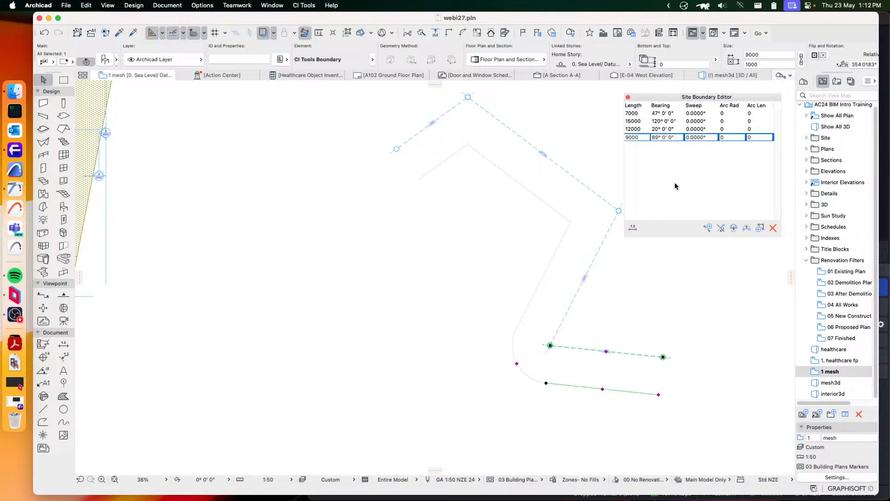
pyautogui.doubleClick(656, 137)
pyautogui.write('210')
pyautogui.click(662, 180)
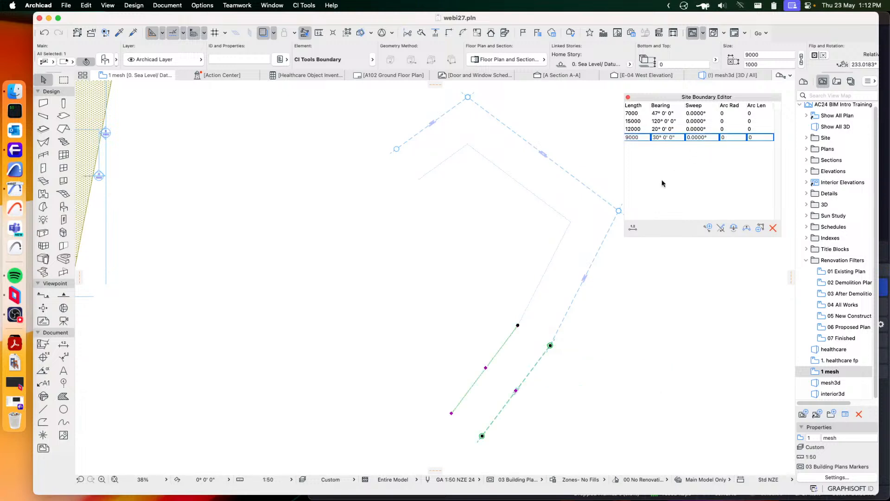
# Set the fourth boundary edge's bearing to 270° so it heads back toward the start of the boundary
pyautogui.click(654, 138)
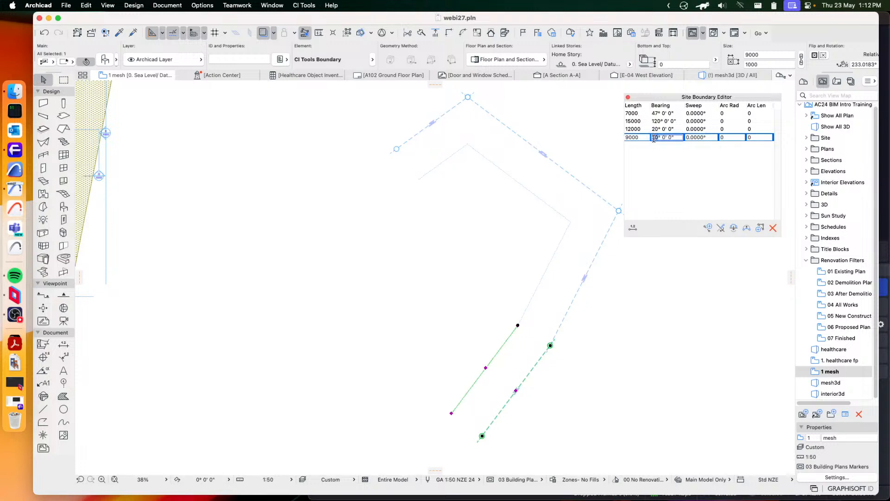
pyautogui.press('BackSpace')
pyautogui.write('27')
pyautogui.press('Return')
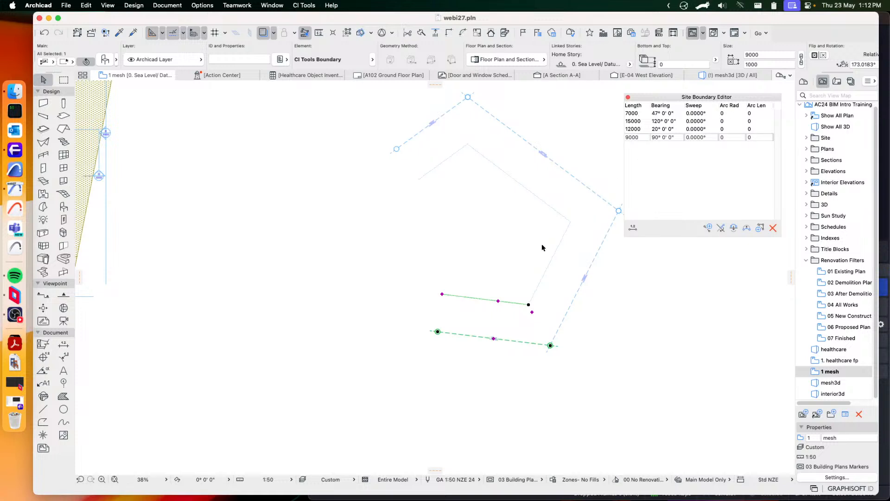
# Close the site boundary by adding an edge from the end of the fourth edge to the start of the first
pyautogui.moveTo(527, 235); pyautogui.dragTo(472, 271, button='middle')
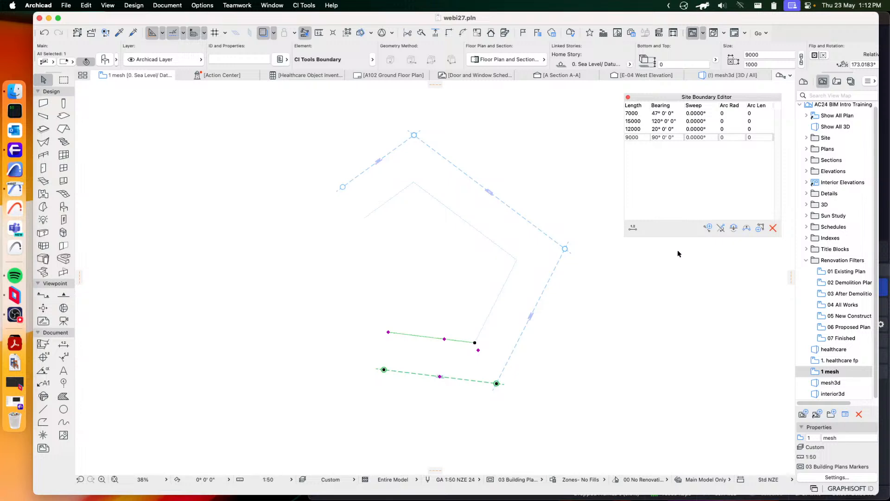
pyautogui.scroll(5, 447, 218)
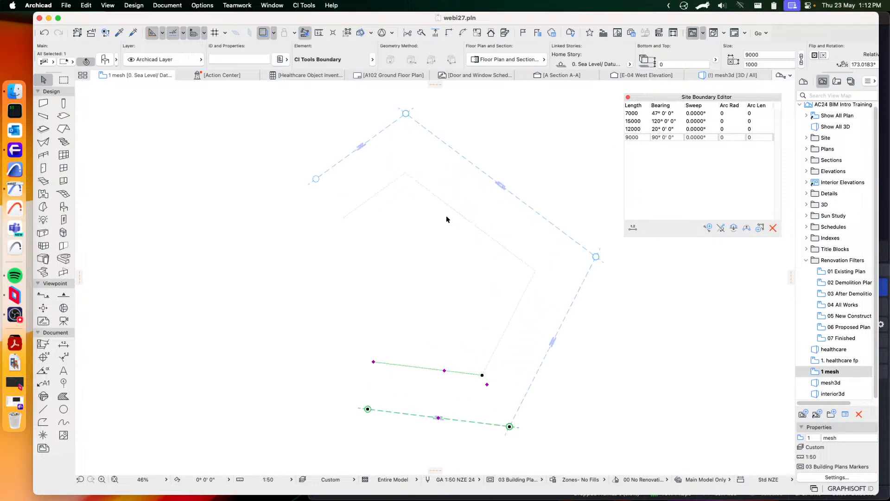
pyautogui.scroll(-2, 533, 253)
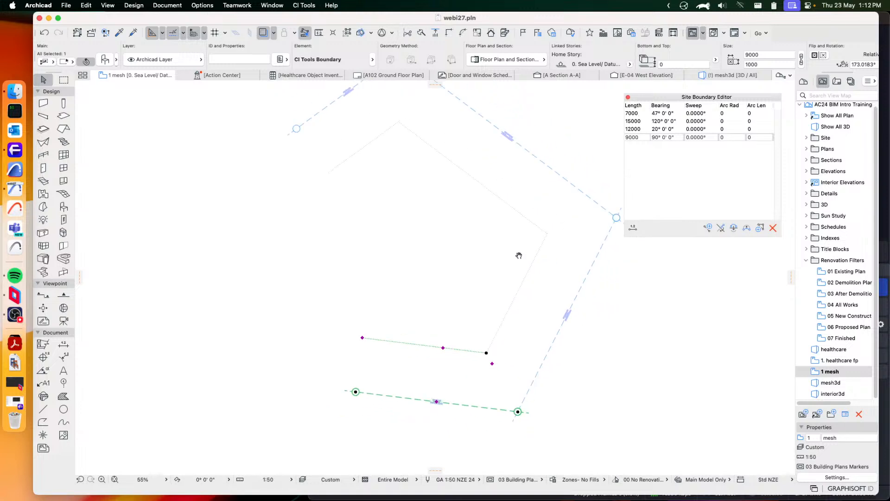
pyautogui.click(759, 230)
pyautogui.moveTo(480, 234); pyautogui.dragTo(455, 276, button='middle')
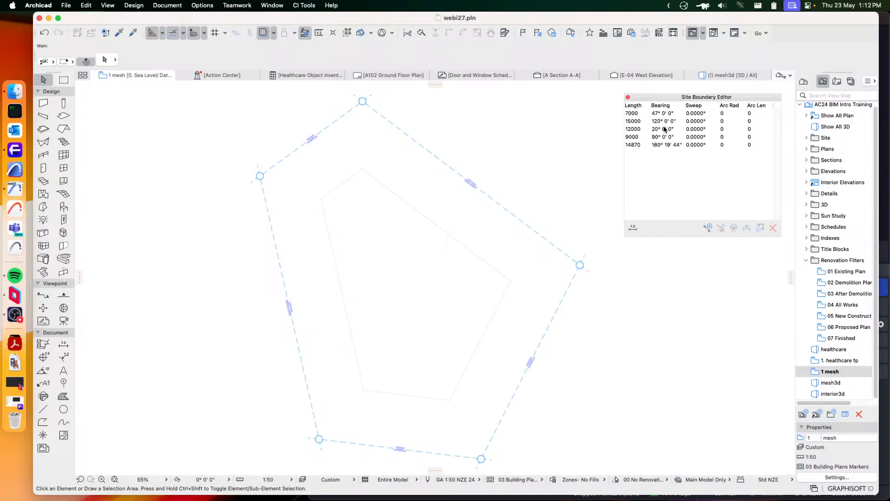
# Highlight the boundary edges on the plan through their entries in the editor and clear the selection
pyautogui.moveTo(703, 98); pyautogui.dragTo(692, 91)
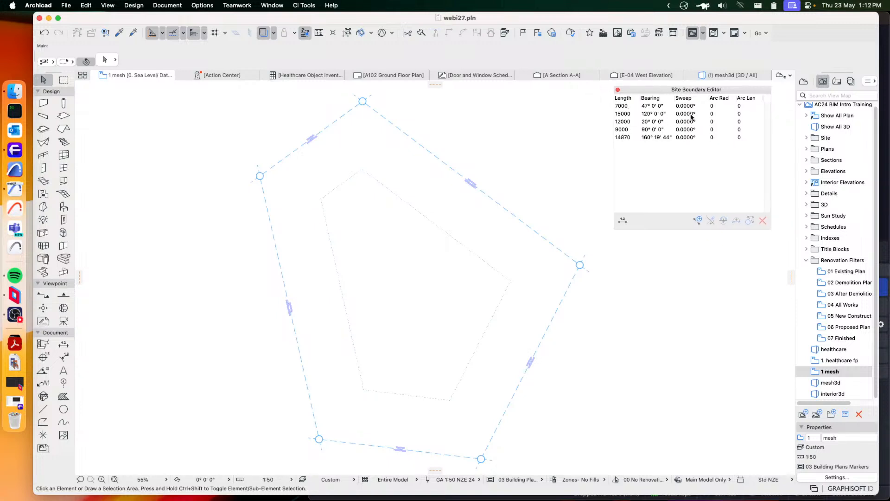
pyautogui.click(623, 115)
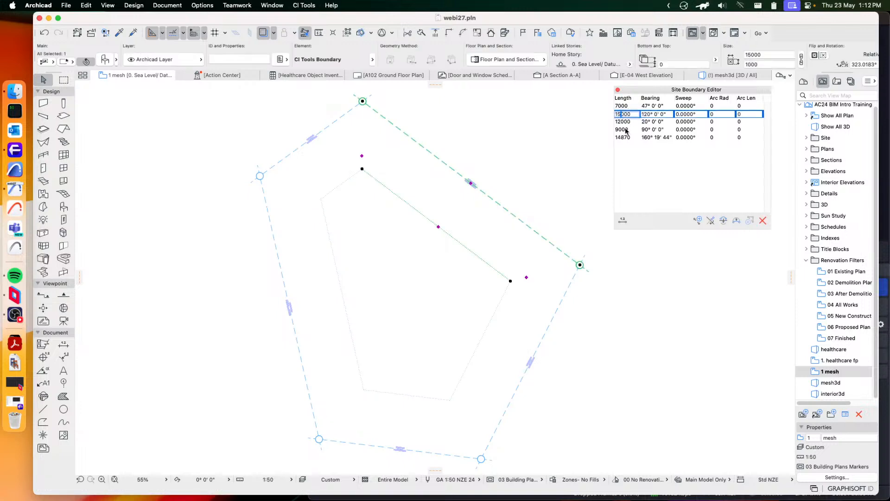
pyautogui.keyDown('shift'); pyautogui.click(626, 132); pyautogui.keyUp('shift')
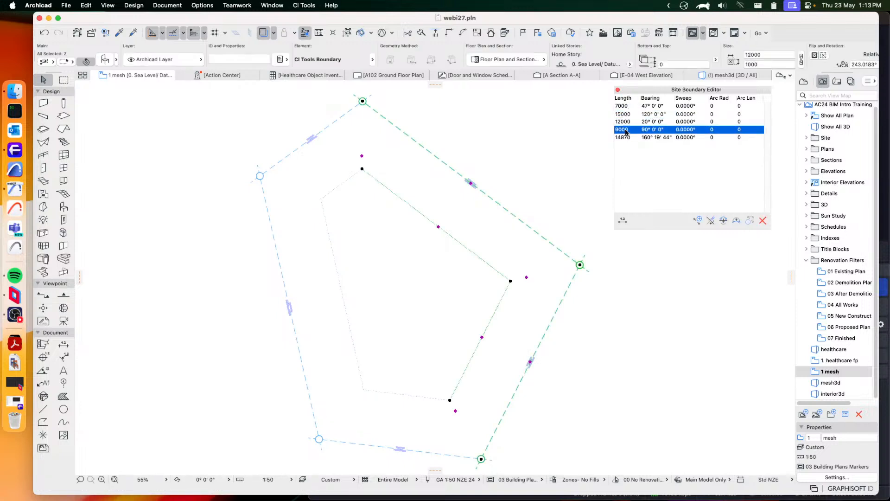
pyautogui.keyDown('shift'); pyautogui.click(627, 106); pyautogui.keyUp('shift')
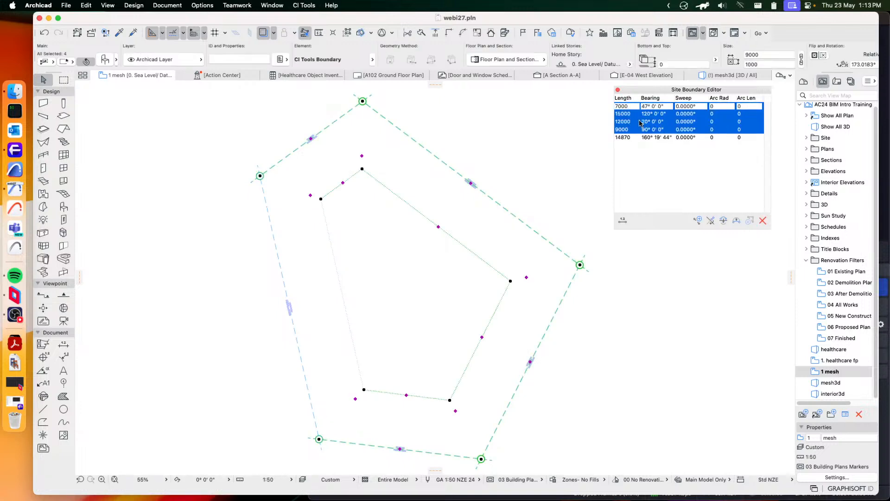
pyautogui.keyDown('shift'); pyautogui.click(691, 138); pyautogui.keyUp('shift')
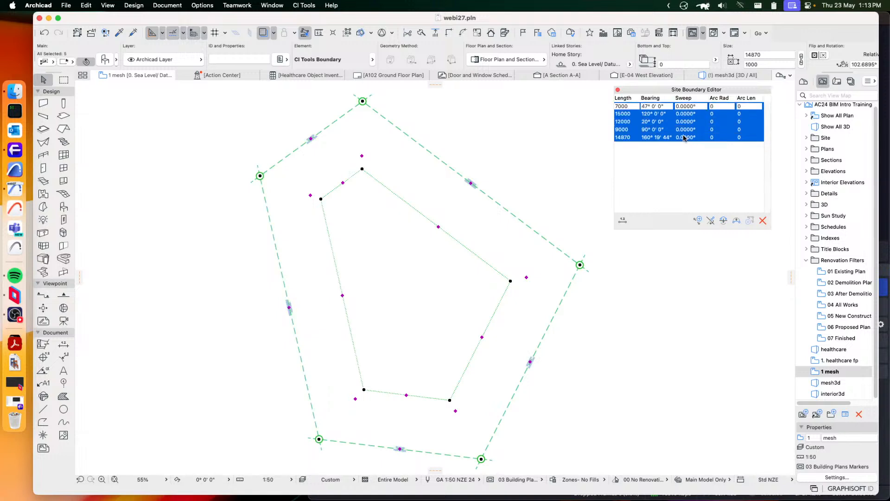
pyautogui.click(519, 142)
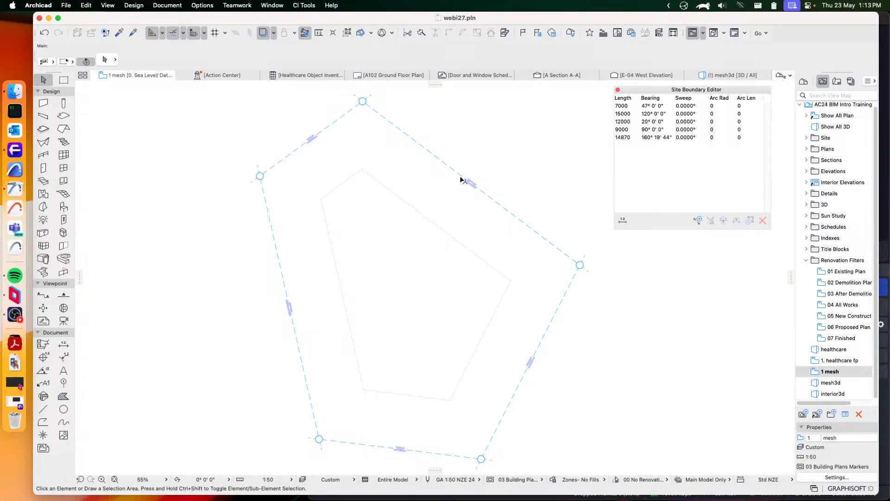
# Set the first boundary edge's bearing to 33° and deselect the edge
pyautogui.click(319, 138)
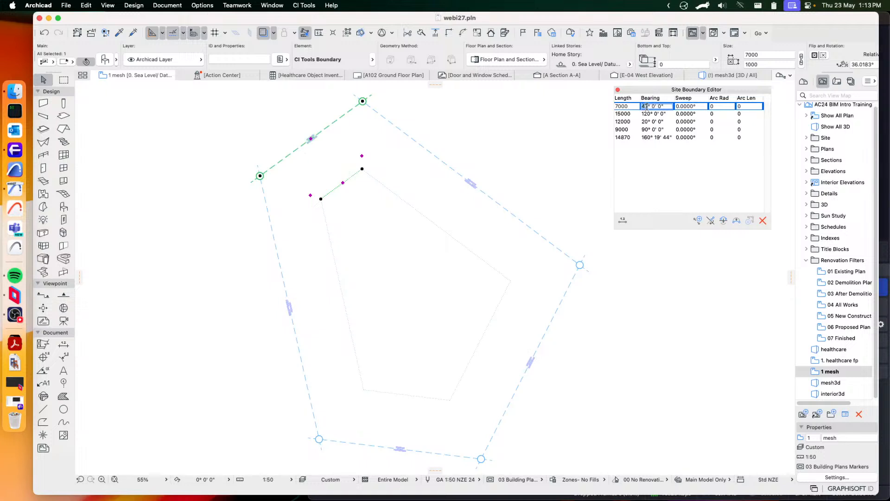
pyautogui.write('33')
pyautogui.click(662, 172)
pyautogui.hscroll(-5, 364, 165)
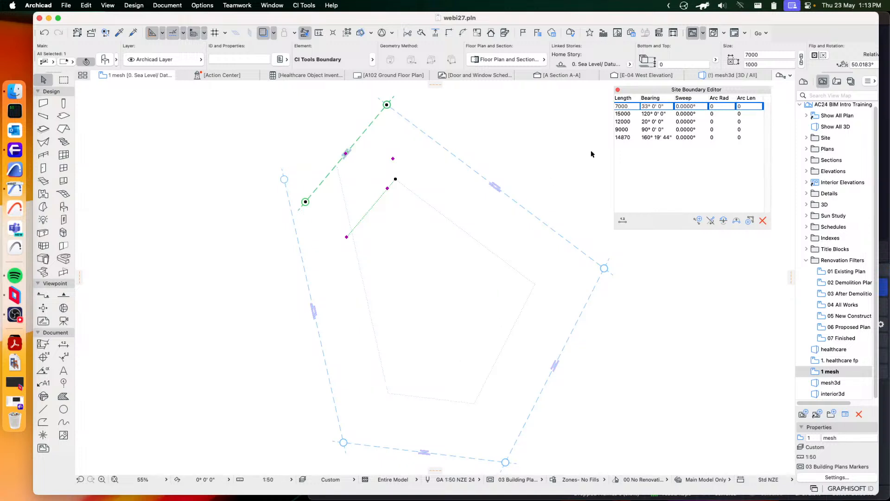
pyautogui.click(240, 215)
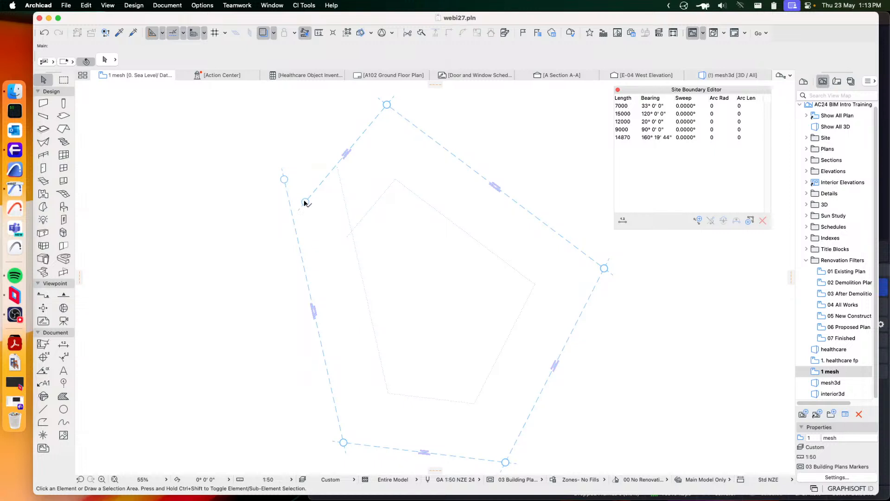
# Add another closing edge across the gap between the first and fifth boundary edges
pyautogui.click(750, 220)
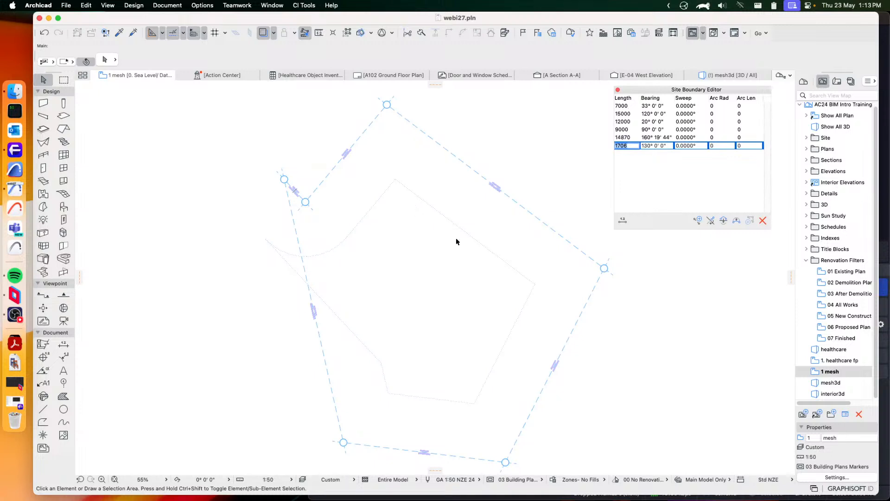
pyautogui.scroll(-3, 464, 260)
pyautogui.hscroll(2, 464, 259)
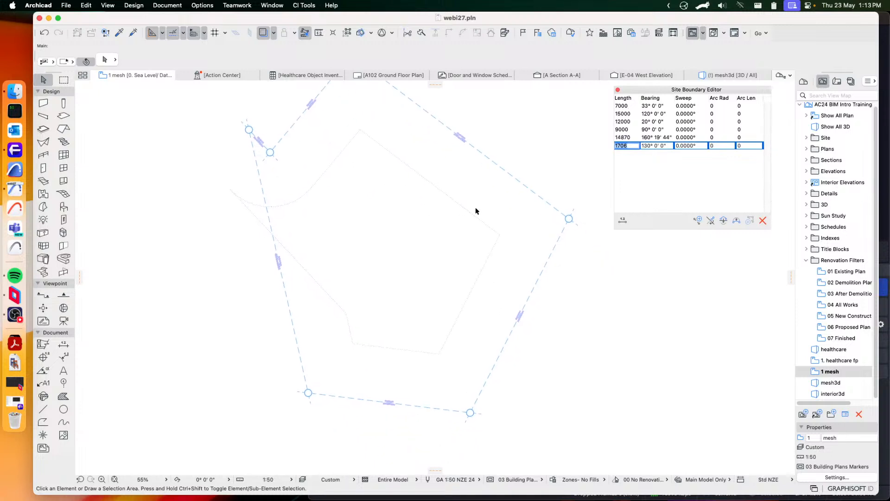
pyautogui.scroll(3, 475, 211)
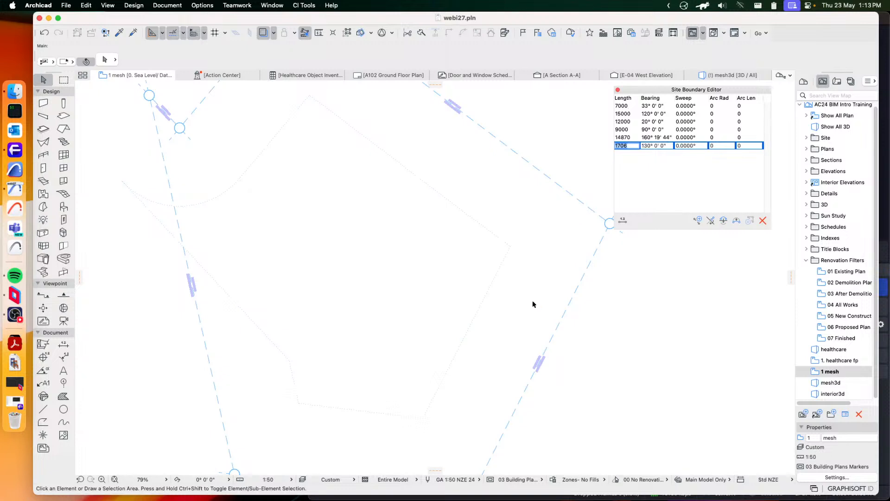
pyautogui.moveTo(532, 304); pyautogui.dragTo(482, 208, button='middle')
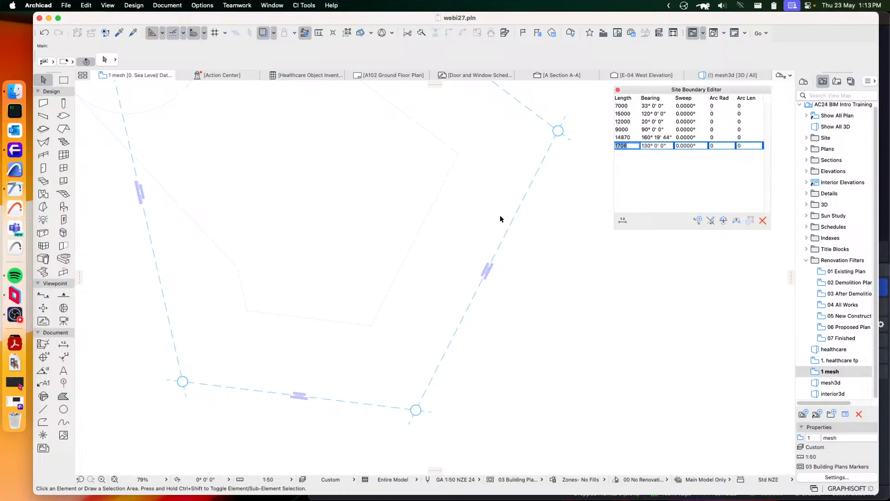
pyautogui.scroll(-5, 468, 204)
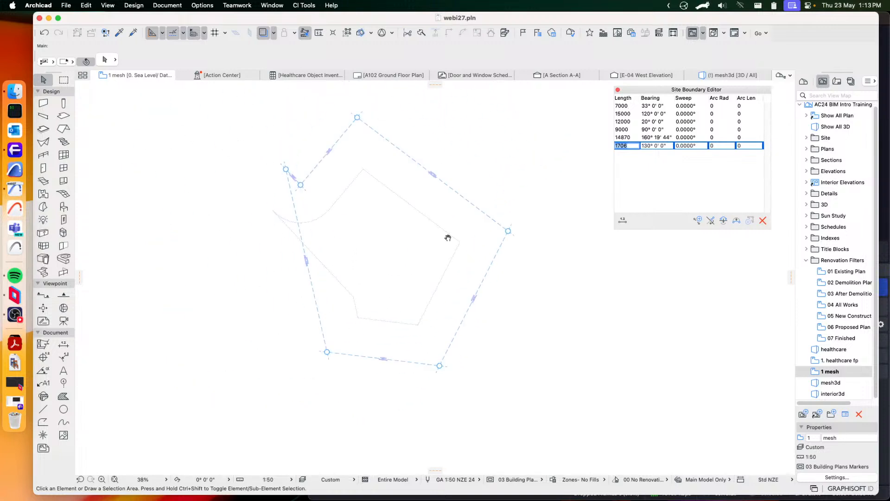
# Select all six boundary edges and create a mesh from the boundary
pyautogui.moveTo(259, 100); pyautogui.dragTo(541, 408)
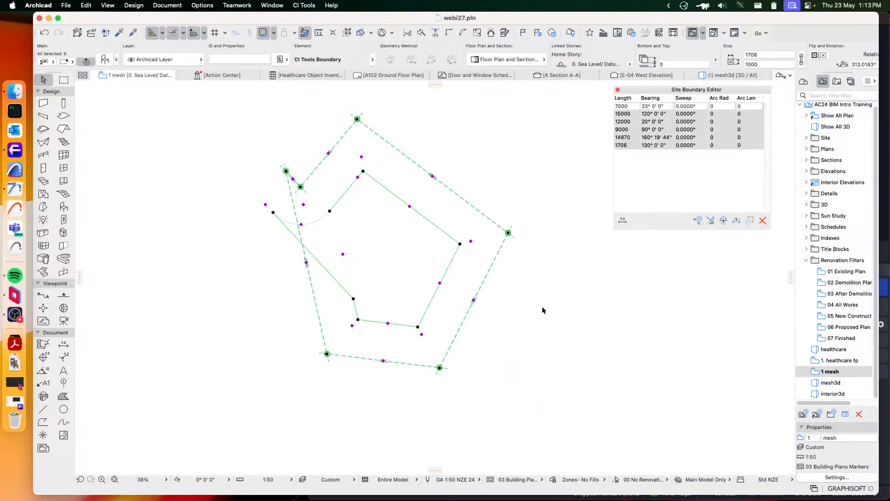
pyautogui.click(305, 6)
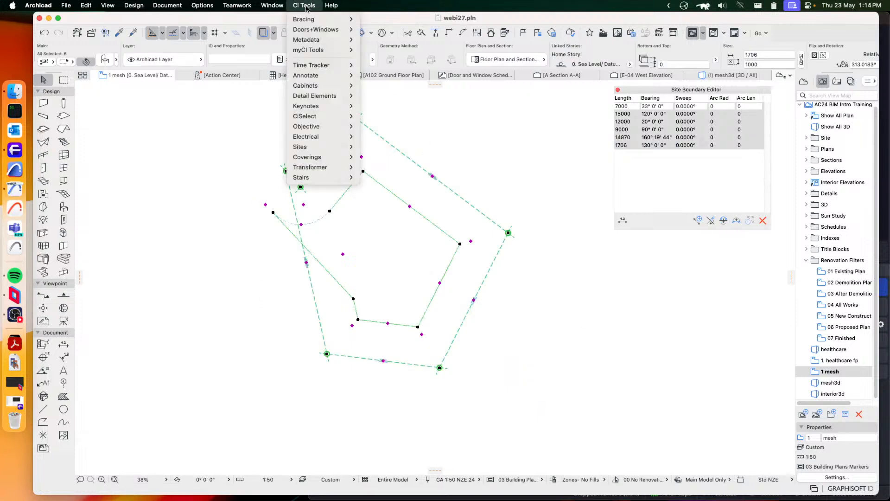
pyautogui.moveTo(315, 147)
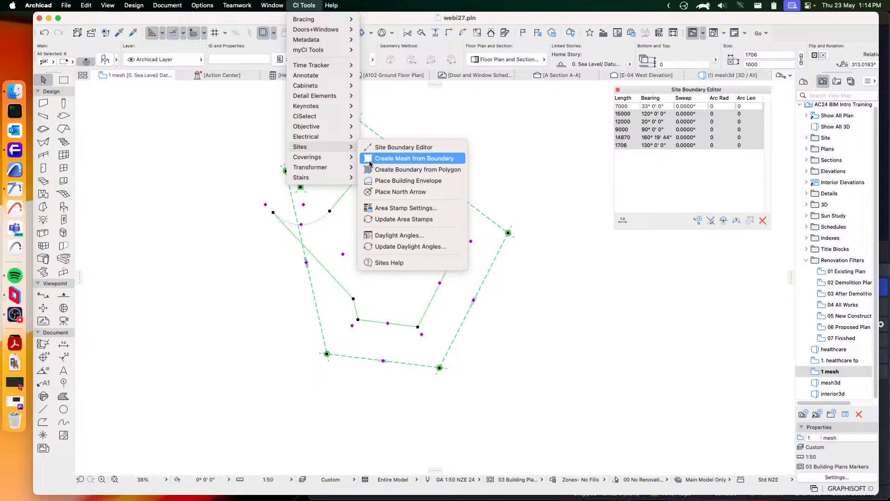
pyautogui.click(443, 159)
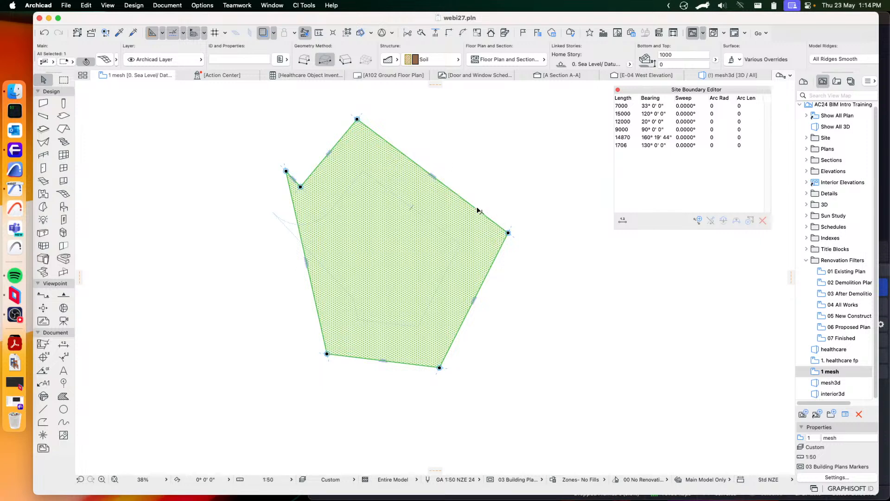
# Delete the mesh and all the site boundary edges from the plan
pyautogui.press('Delete')
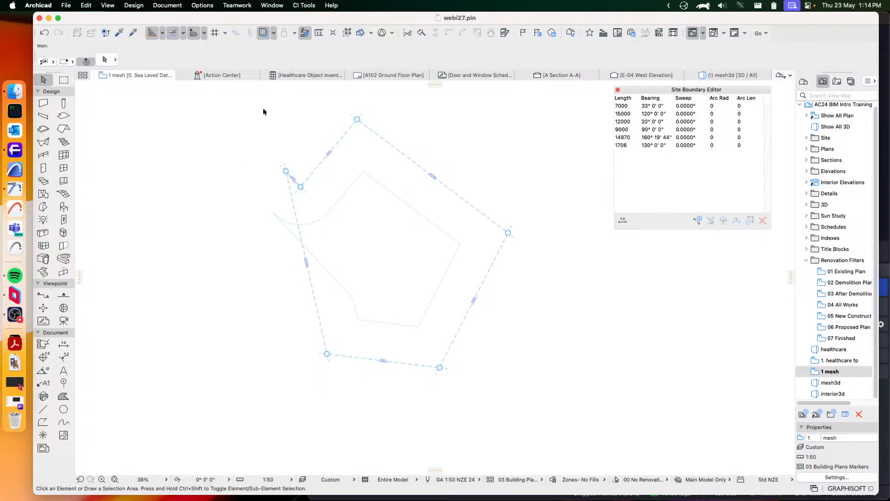
pyautogui.moveTo(263, 112)
pyautogui.mouseDown()
pyautogui.moveTo(302, 119)
pyautogui.moveTo(552, 425)
pyautogui.moveTo(536, 388)
pyautogui.mouseUp()
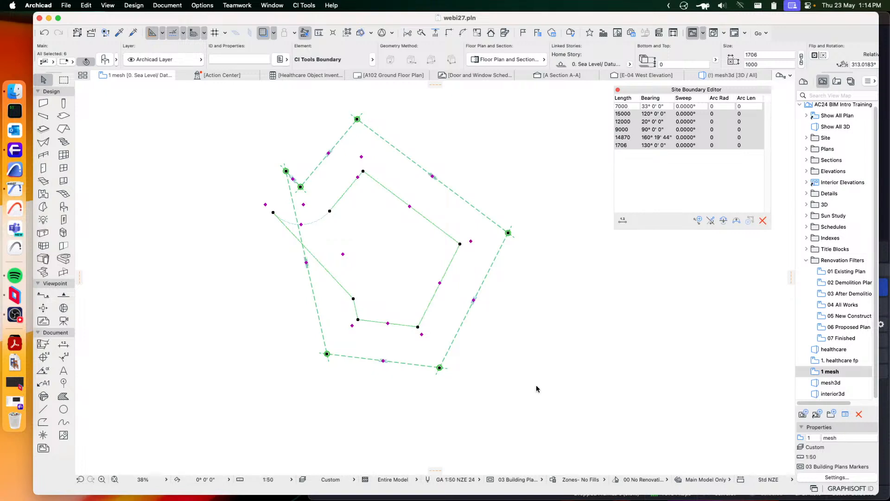
pyautogui.press('Delete')
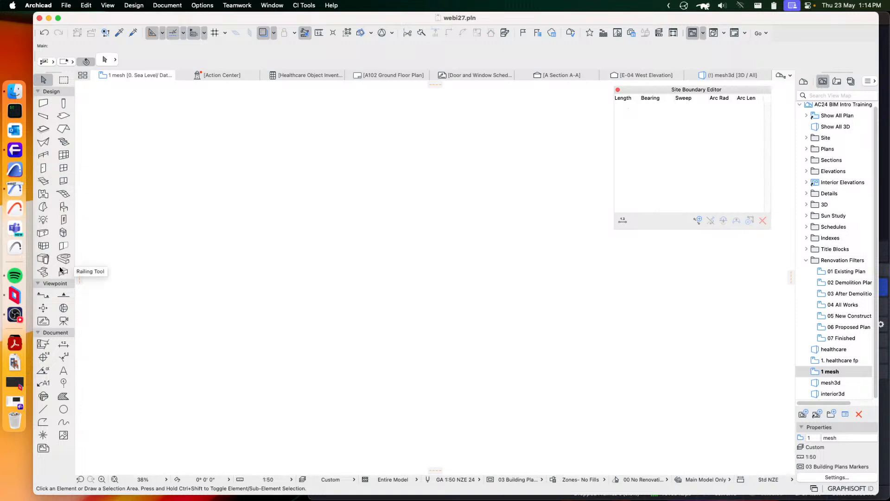
# Draw a closed six-sided polygonal fill across the empty plan using the Fill tool's polygon geometry method
pyautogui.click(64, 397)
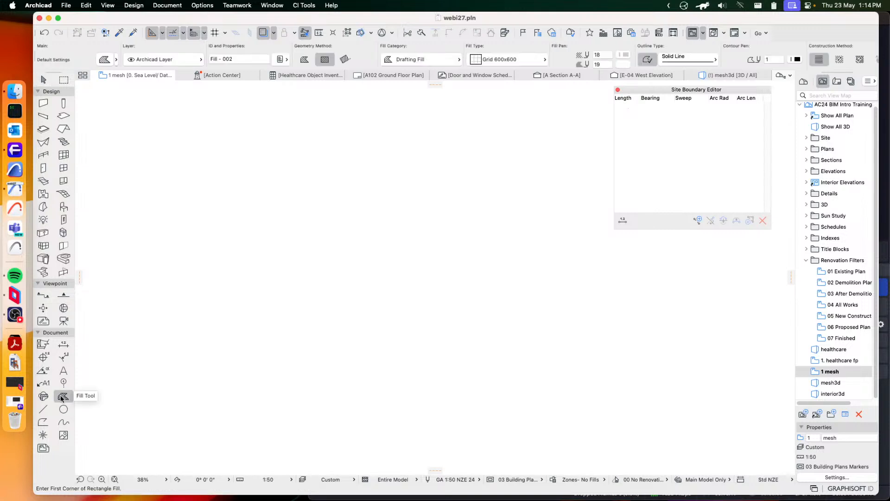
pyautogui.click(304, 60)
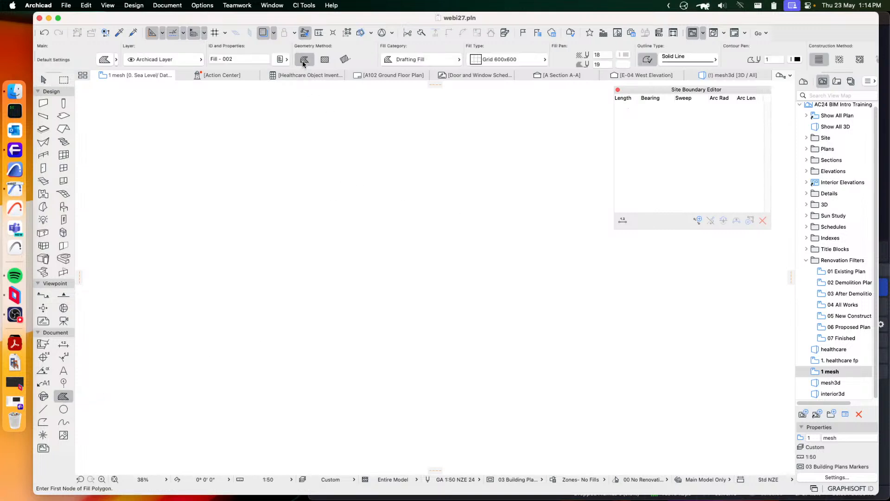
pyautogui.click(319, 238)
pyautogui.click(462, 125)
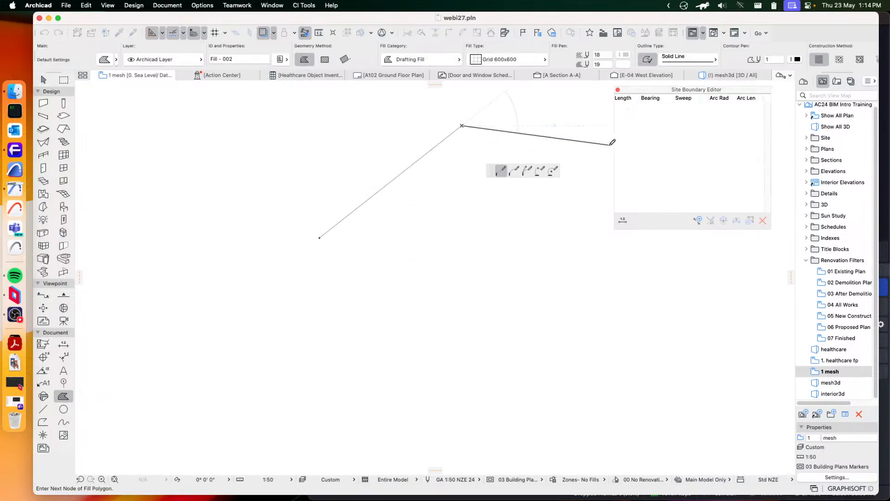
pyautogui.click(594, 150)
pyautogui.click(688, 393)
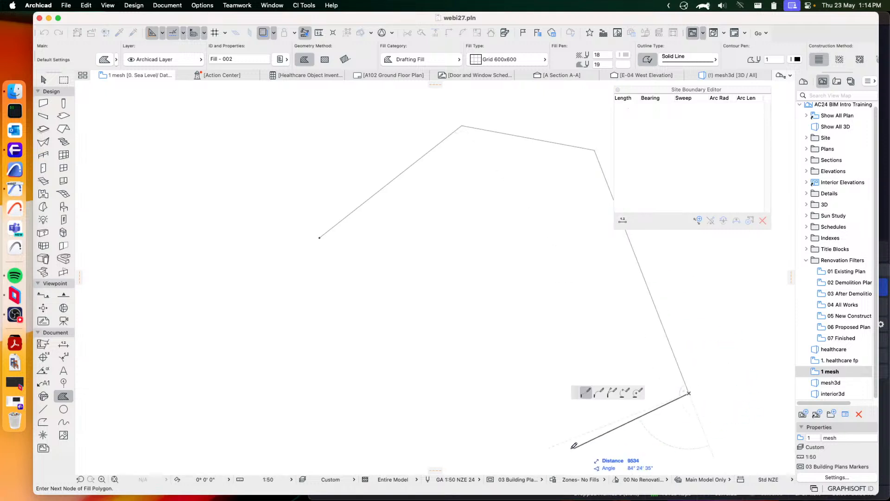
pyautogui.click(462, 472)
pyautogui.click(271, 396)
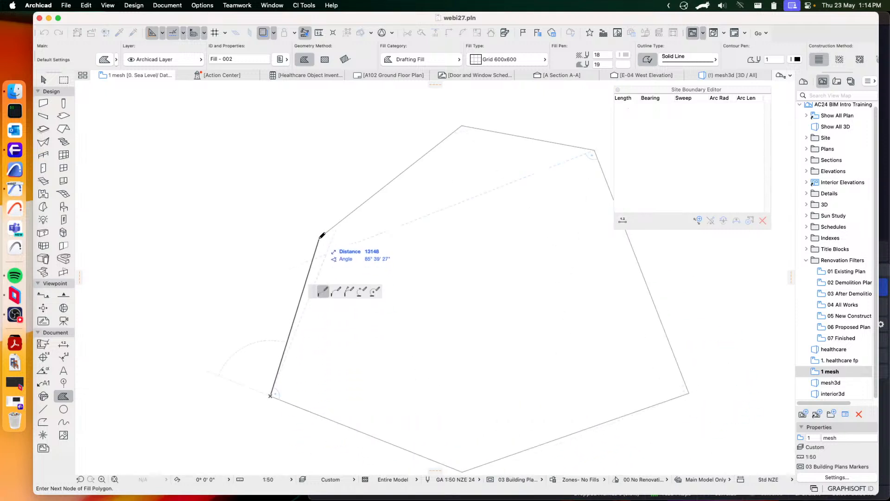
pyautogui.click(319, 238)
# Select the six-sided fill, create a site boundary from the polygon and accept the resulting placement on another story
pyautogui.click(44, 79)
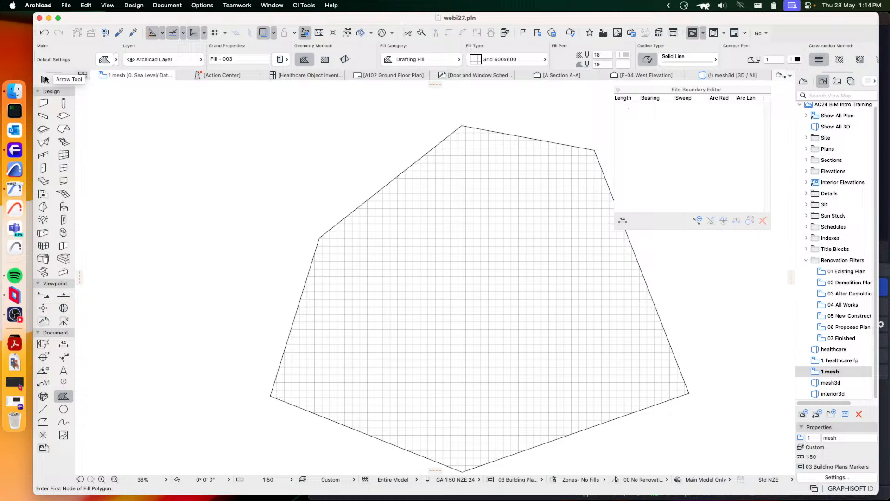
pyautogui.click(439, 229)
pyautogui.click(303, 6)
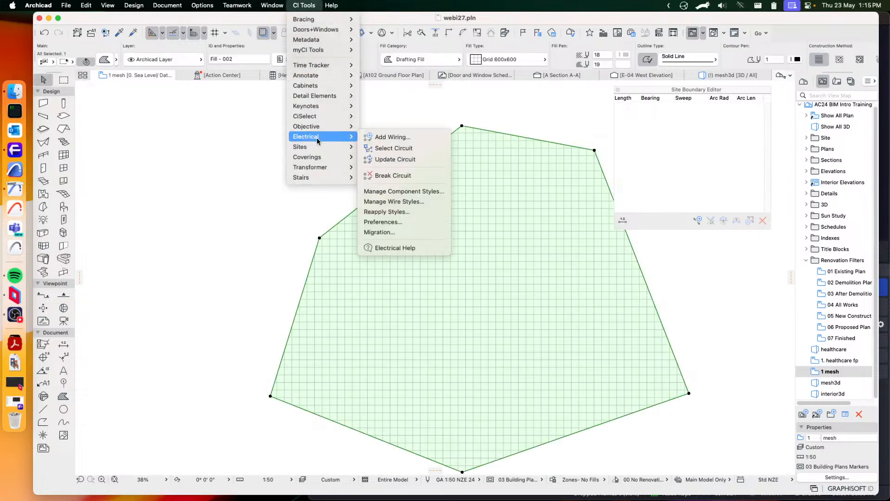
pyautogui.moveTo(305, 149)
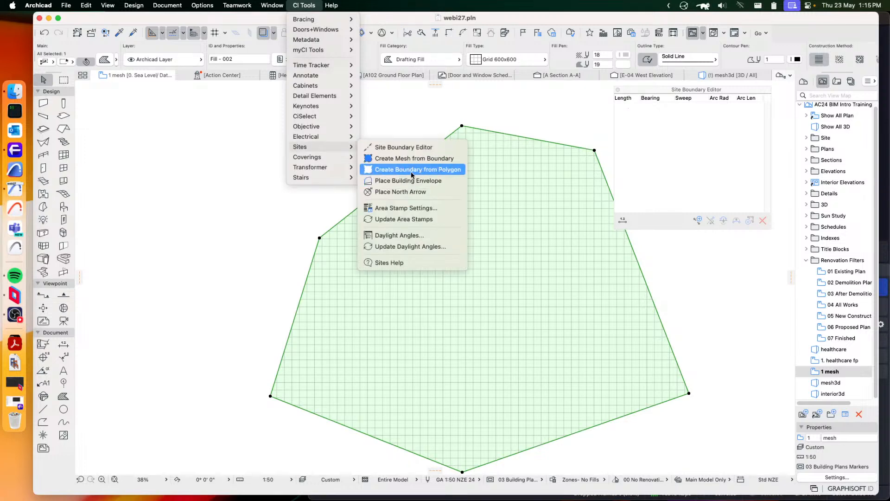
pyautogui.click(438, 170)
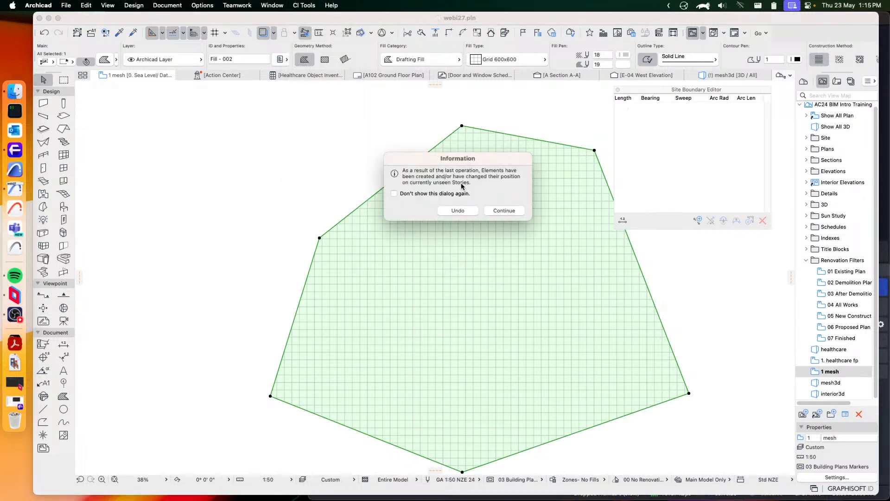
pyautogui.click(502, 212)
# Open the 1. Ground Floor story, inspect the upper boundary edge's length and bearing in the Site Boundary Editor, and deselect it
pyautogui.click(804, 81)
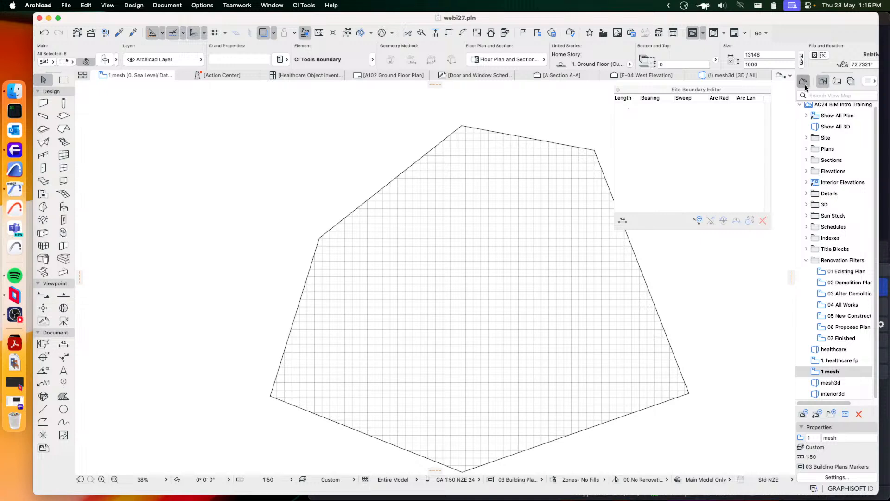
pyautogui.doubleClick(839, 152)
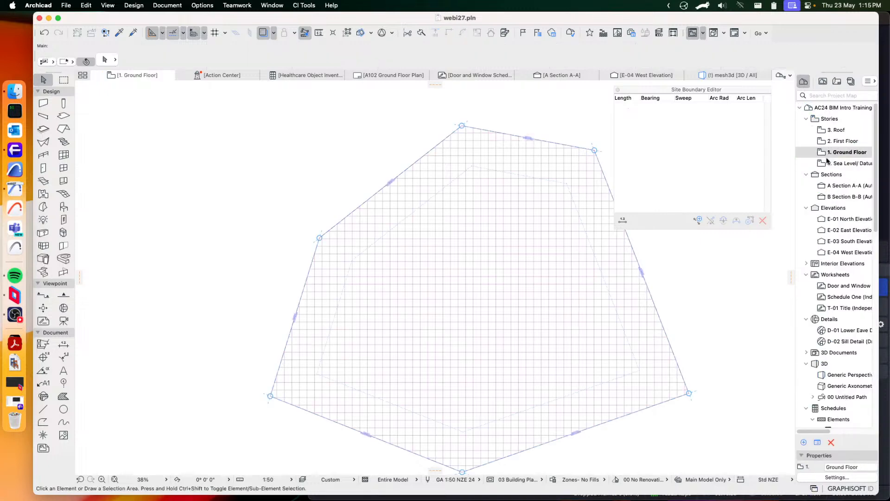
pyautogui.scroll(10, 446, 197)
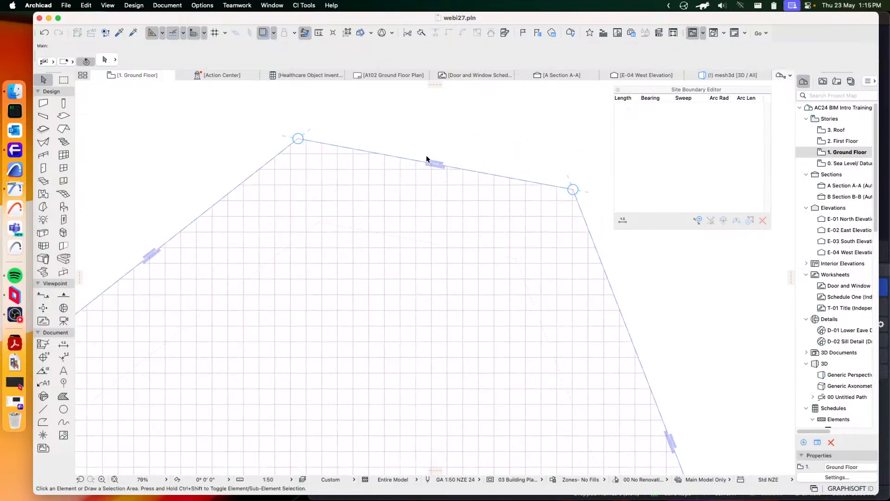
pyautogui.click(441, 170)
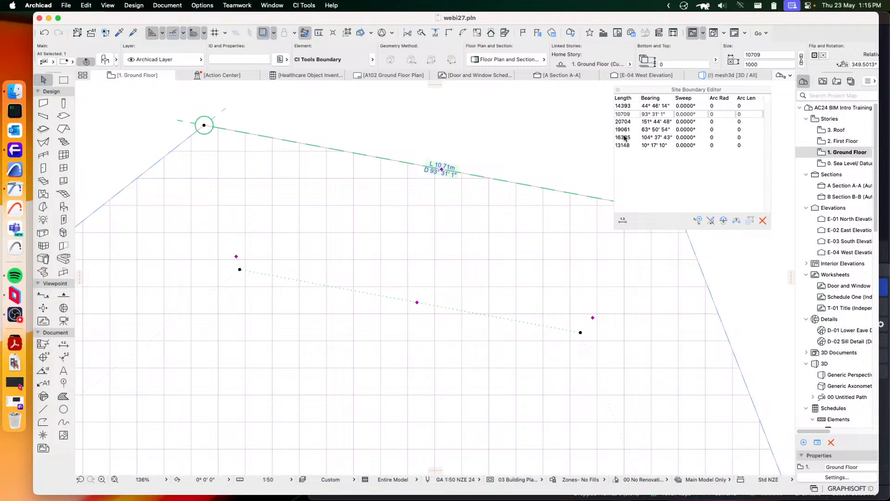
pyautogui.scroll(-6, 469, 242)
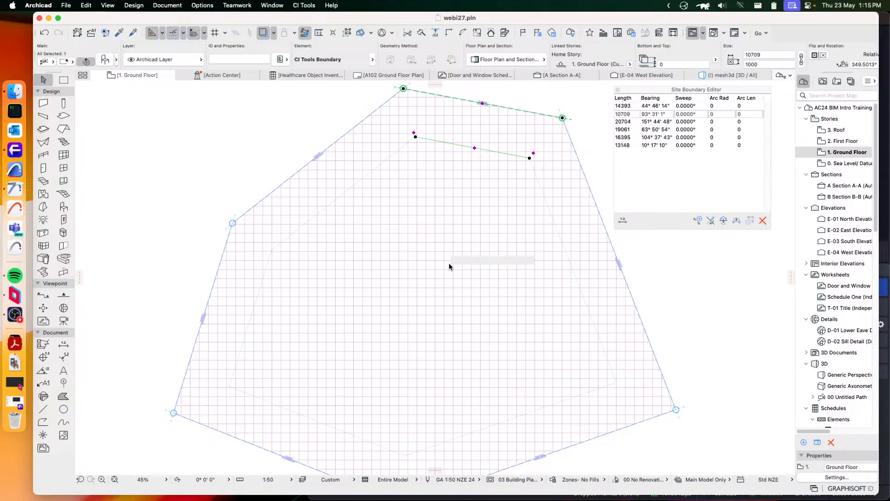
pyautogui.press('Escape')
pyautogui.click(485, 289)
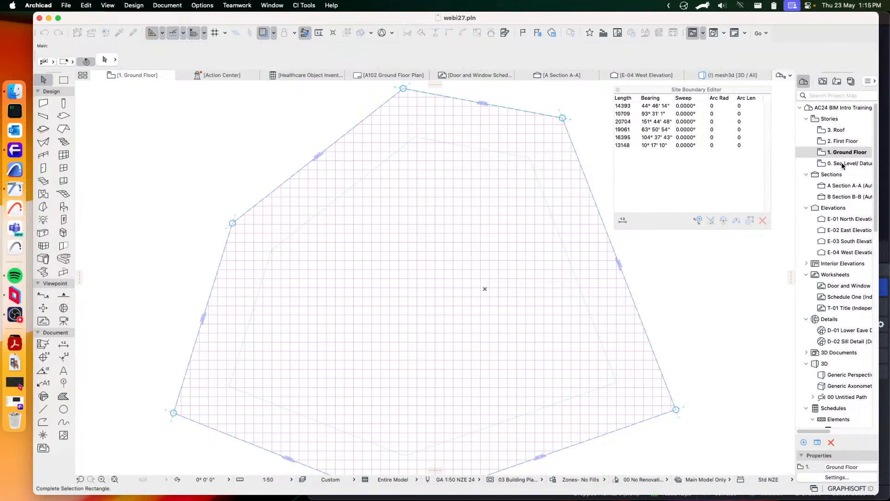
pyautogui.click(681, 284)
# Delete the polygonal fill from the 0. Sea Level/ Datum story
pyautogui.click(831, 164)
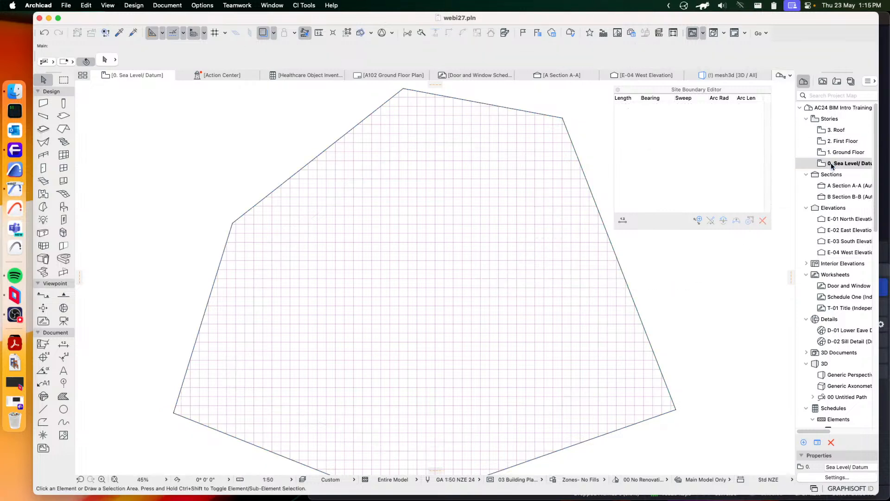
pyautogui.click(448, 235)
pyautogui.press('Delete')
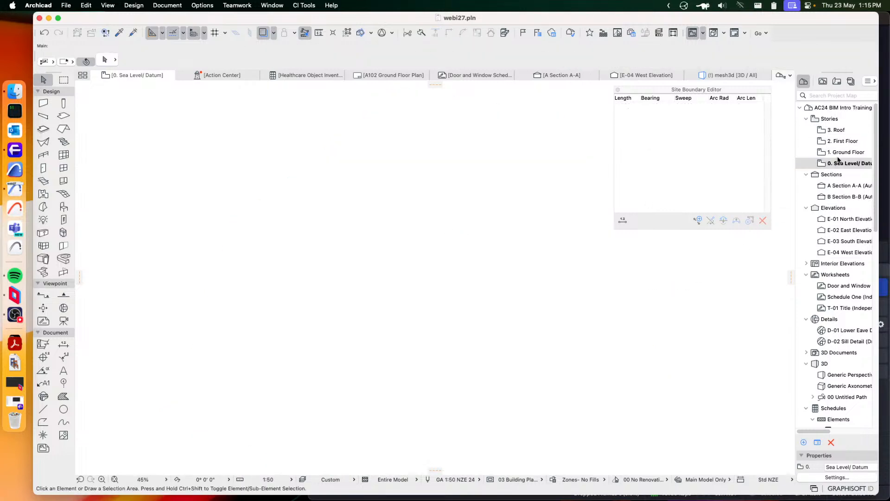
# Return to the 1. Ground Floor story, inspect the setback line, and select the upper boundary edge to read its label closely
pyautogui.click(841, 153)
pyautogui.scroll(-3, 547, 193)
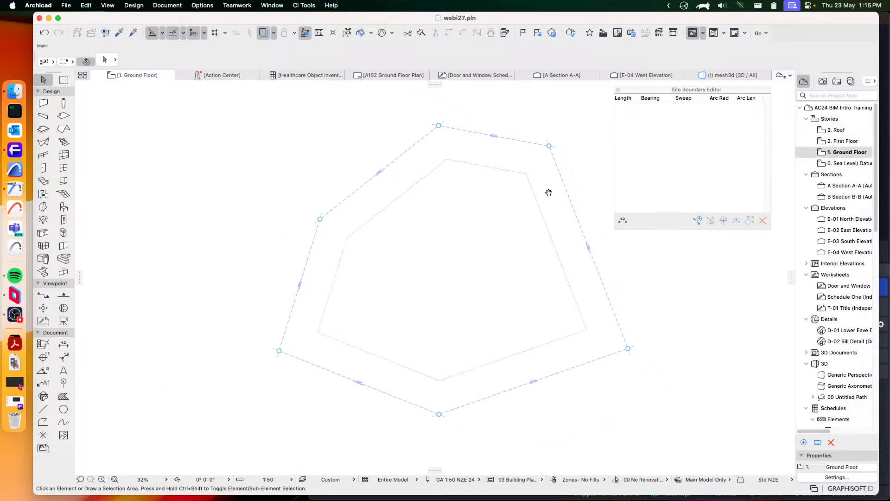
pyautogui.scroll(5, 477, 188)
pyautogui.moveTo(529, 193); pyautogui.dragTo(483, 244, button='middle')
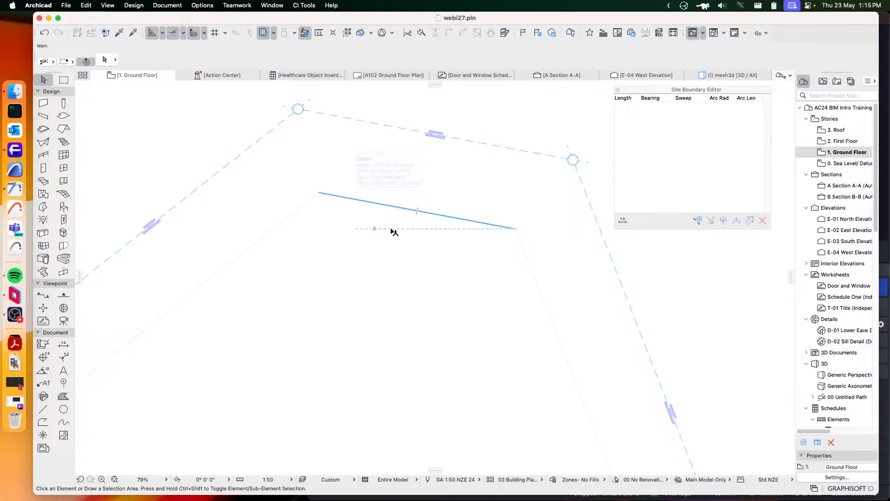
pyautogui.moveTo(429, 167); pyautogui.dragTo(390, 215, button='middle')
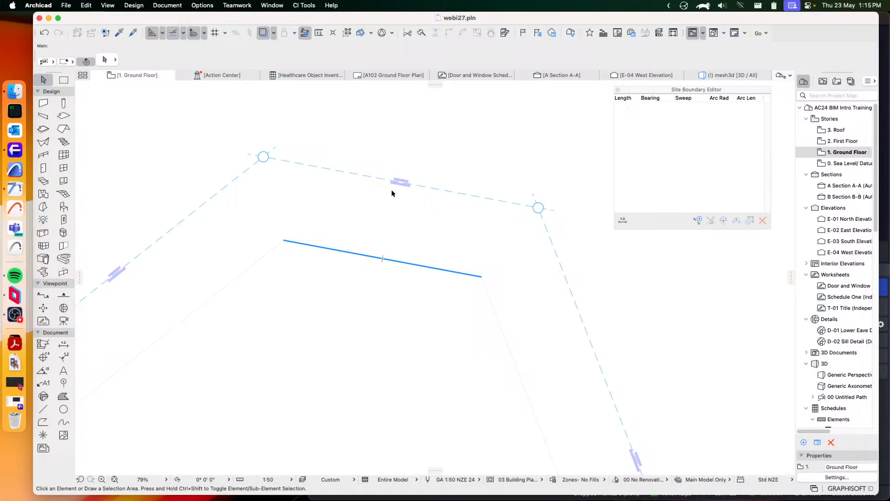
pyautogui.scroll(4, 392, 192)
pyautogui.click(366, 205)
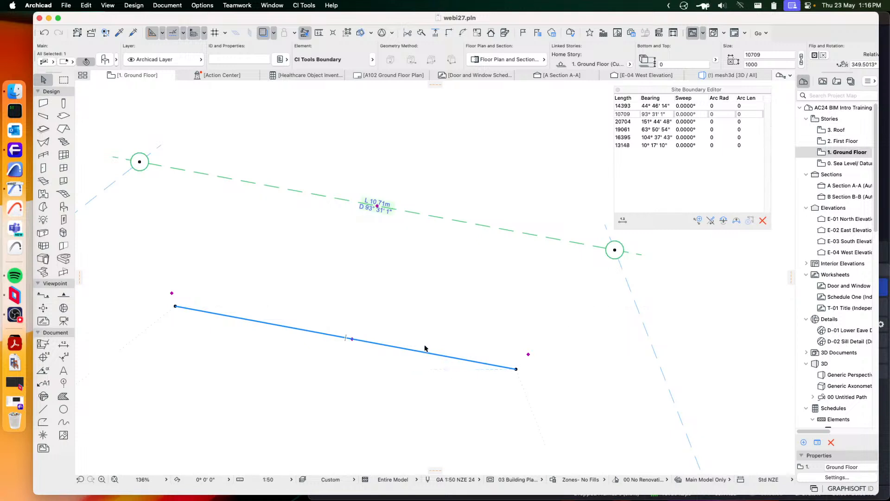
pyautogui.scroll(5, 378, 204)
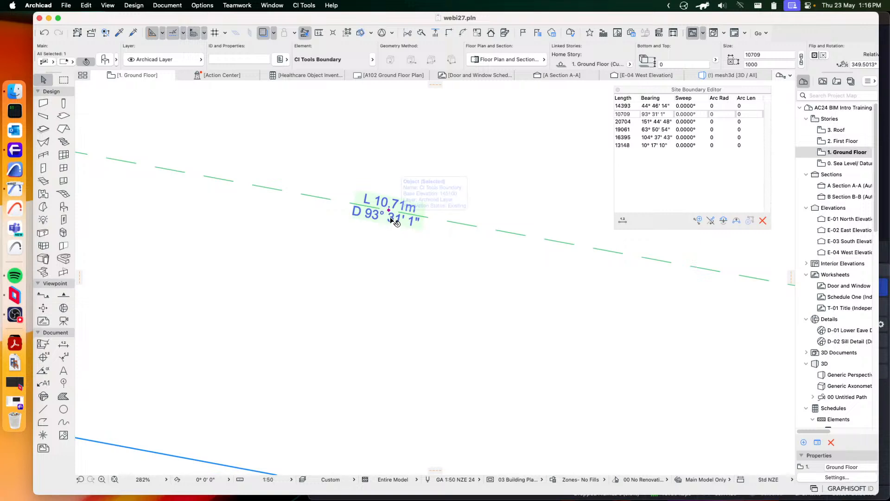
# Open the selected boundary edge's object settings and show its Label settings
pyautogui.click(103, 61)
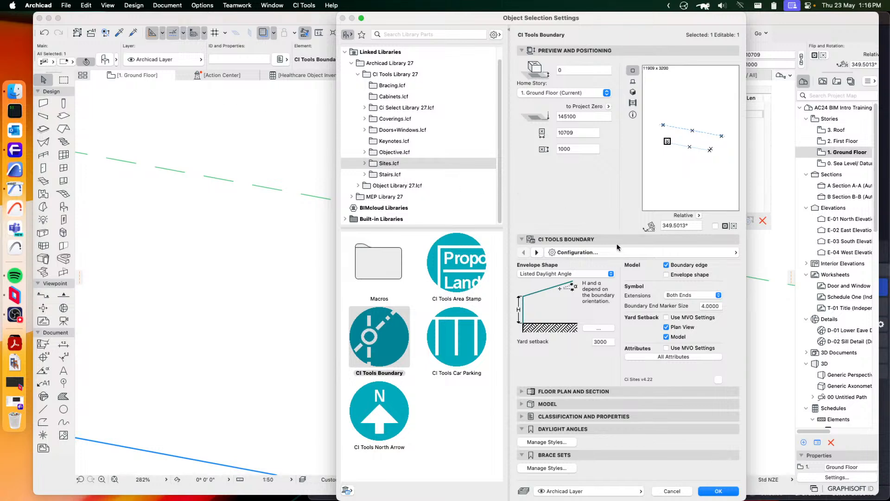
pyautogui.click(645, 254)
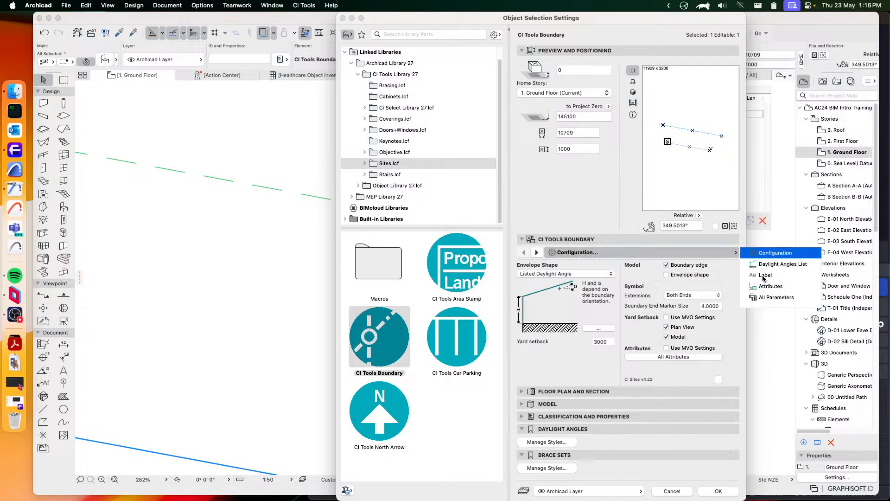
pyautogui.click(764, 276)
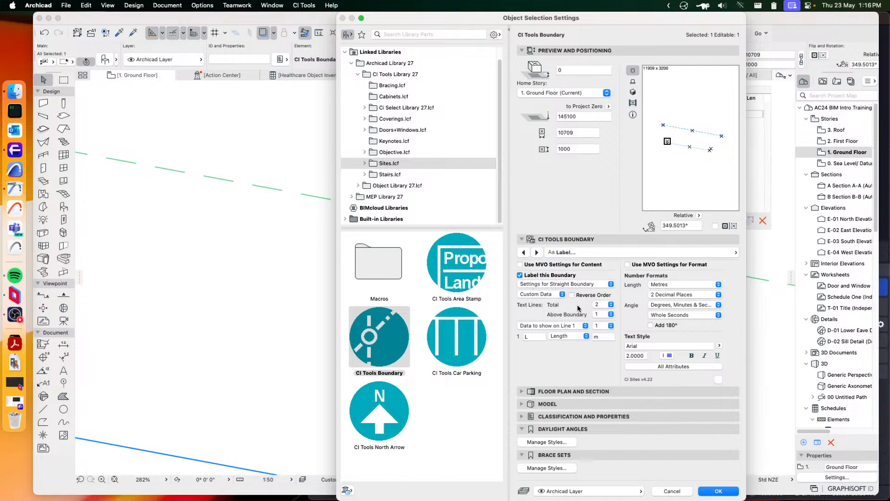
# Examine the label's line placement choices and the data types available for text line 2
pyautogui.click(610, 315)
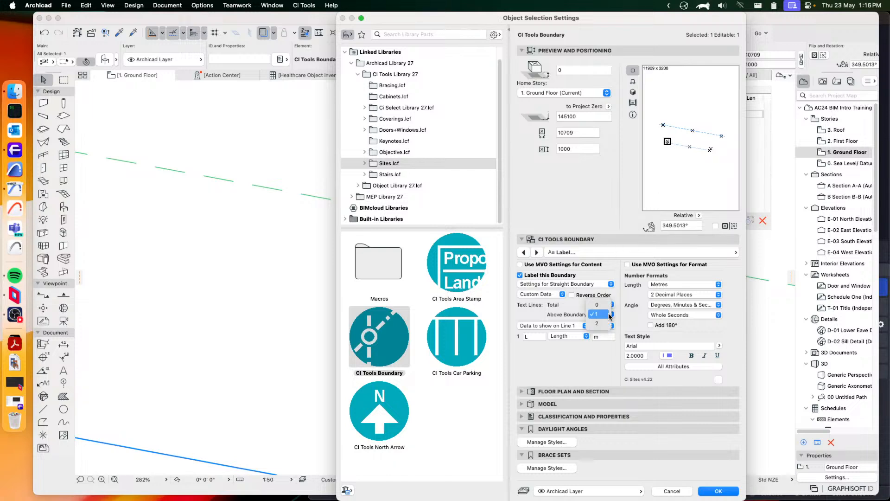
pyautogui.click(608, 315)
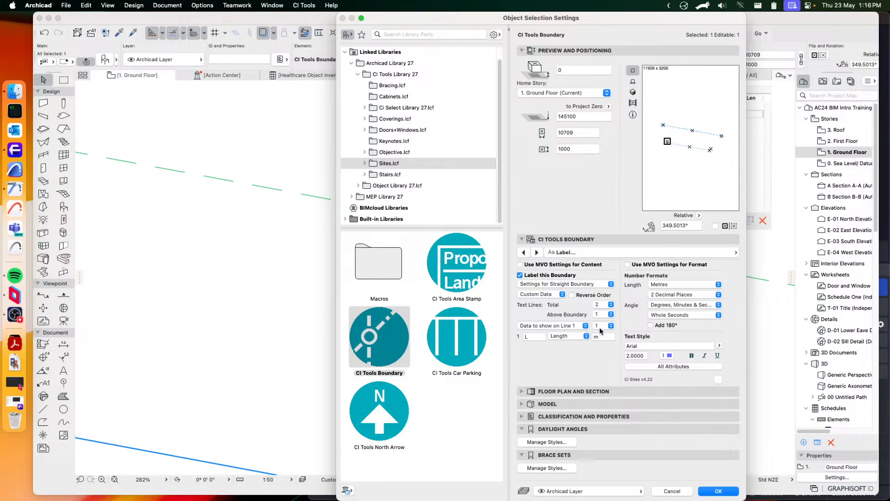
pyautogui.click(570, 325)
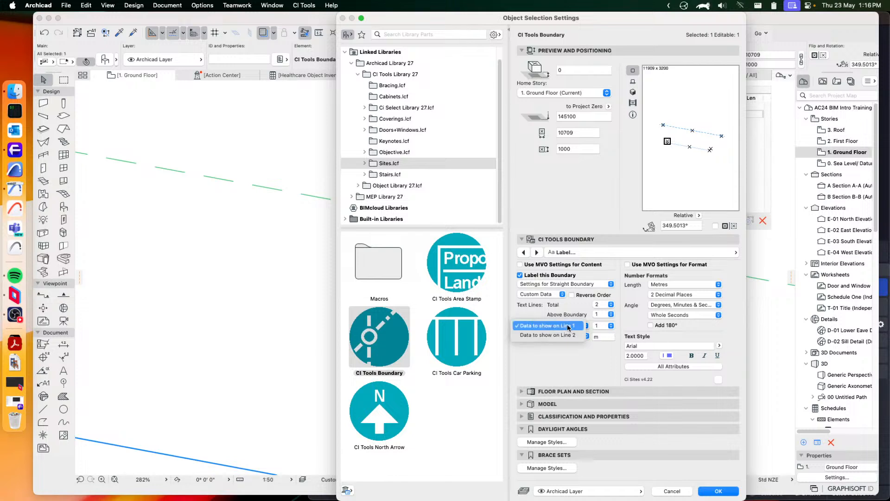
pyautogui.click(542, 334)
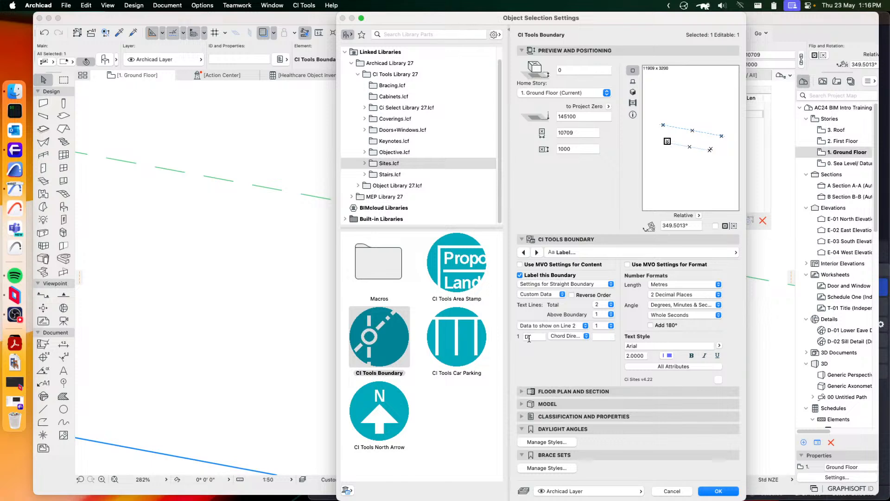
pyautogui.click(569, 337)
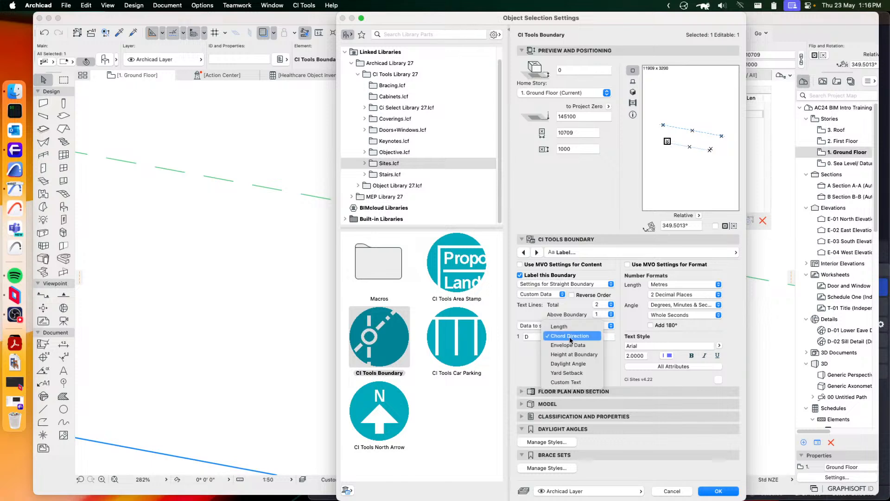
pyautogui.click(530, 353)
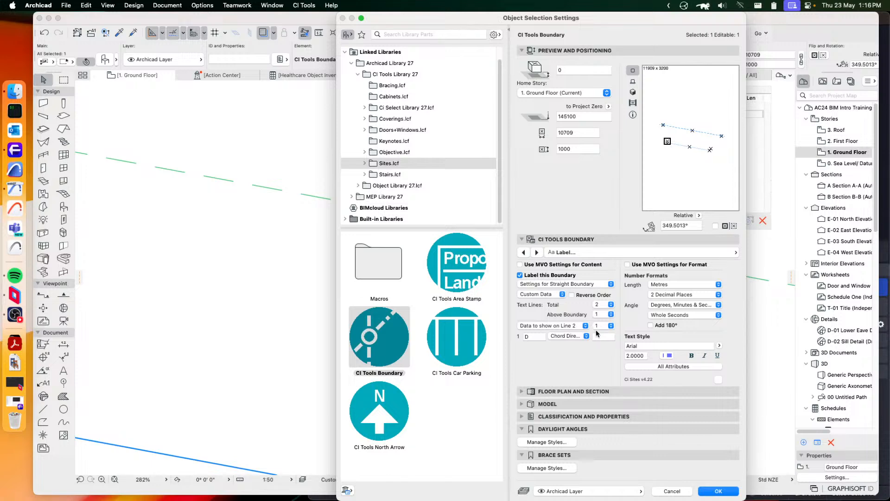
pyautogui.click(558, 324)
pyautogui.click(557, 321)
pyautogui.click(572, 337)
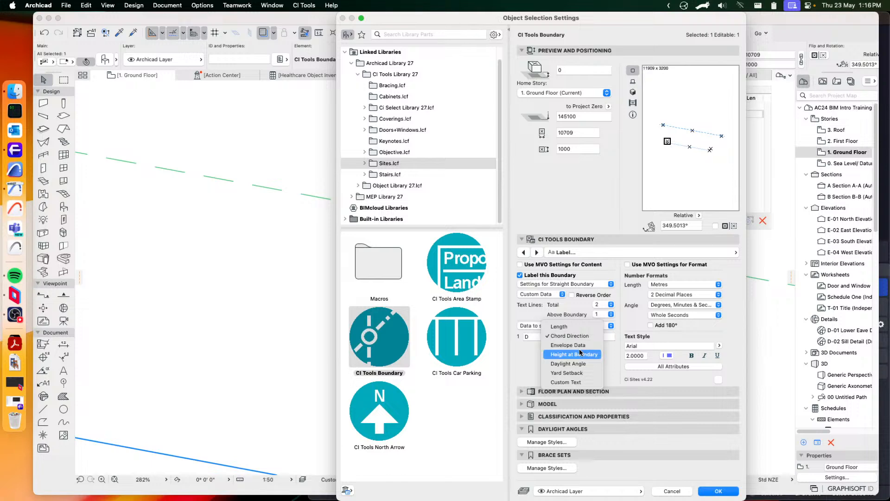
pyautogui.click(621, 348)
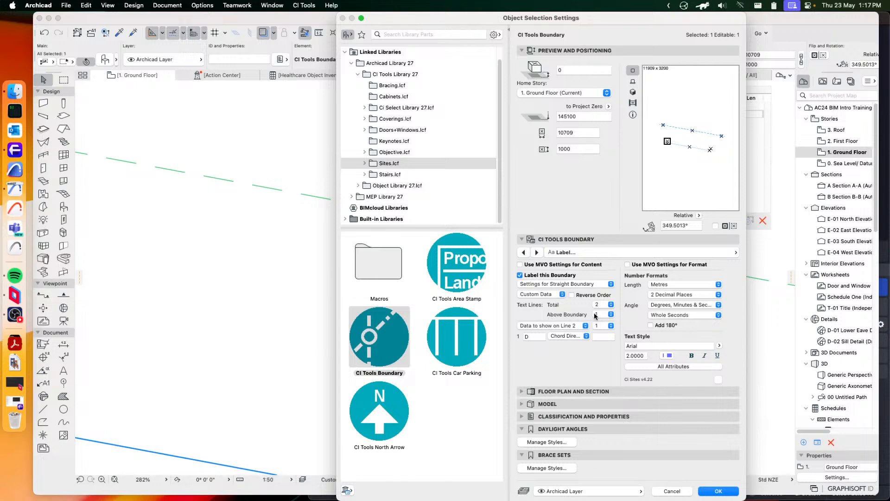
# Set the label's text lines above the boundary to 2, keep the length unit as Metres, and show the boundary's Attributes settings
pyautogui.click(611, 315)
pyautogui.click(598, 325)
pyautogui.click(683, 284)
pyautogui.click(682, 284)
pyautogui.click(646, 251)
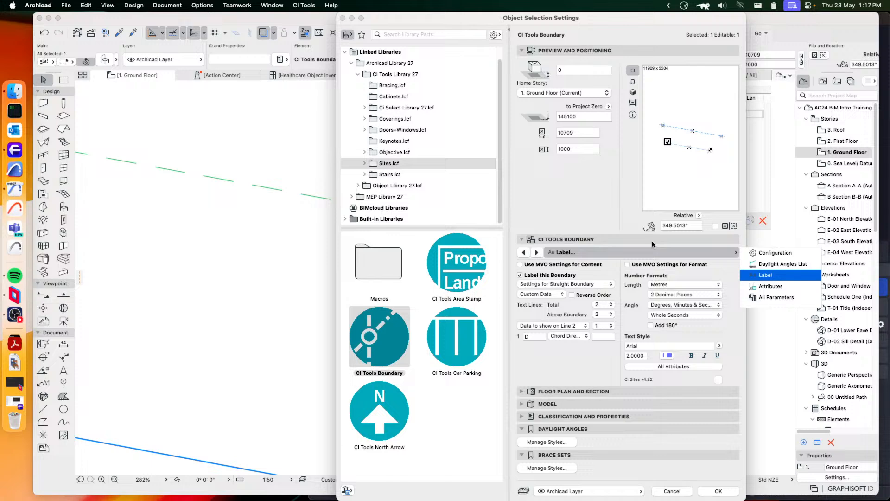
pyautogui.click(780, 288)
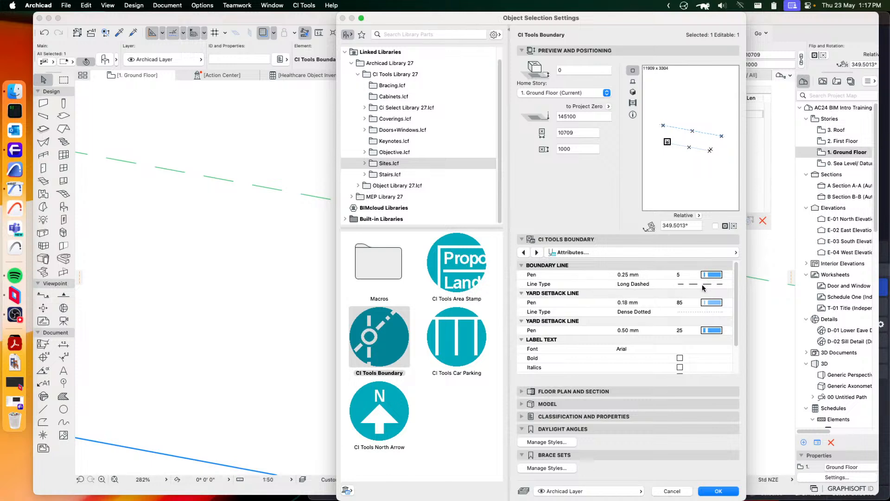
# Review the boundary's remaining line and label text attributes, confirm the object settings, and check the label on the plan
pyautogui.scroll(-3, 687, 336)
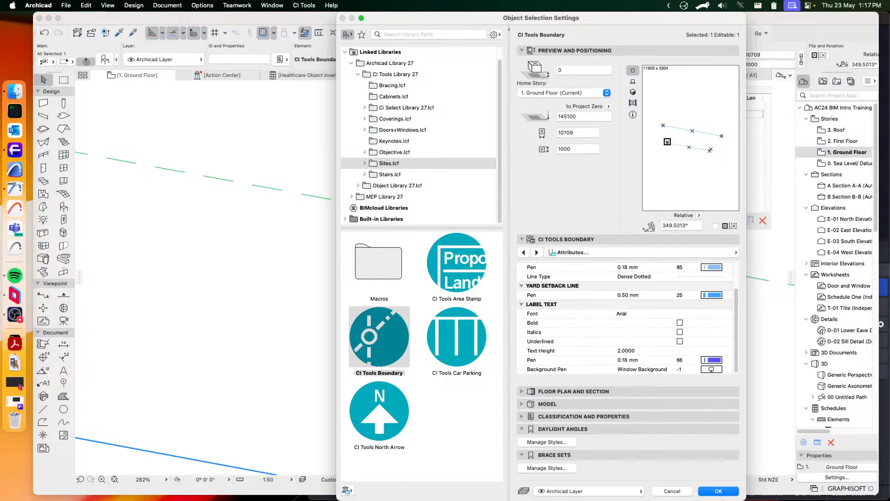
pyautogui.click(718, 491)
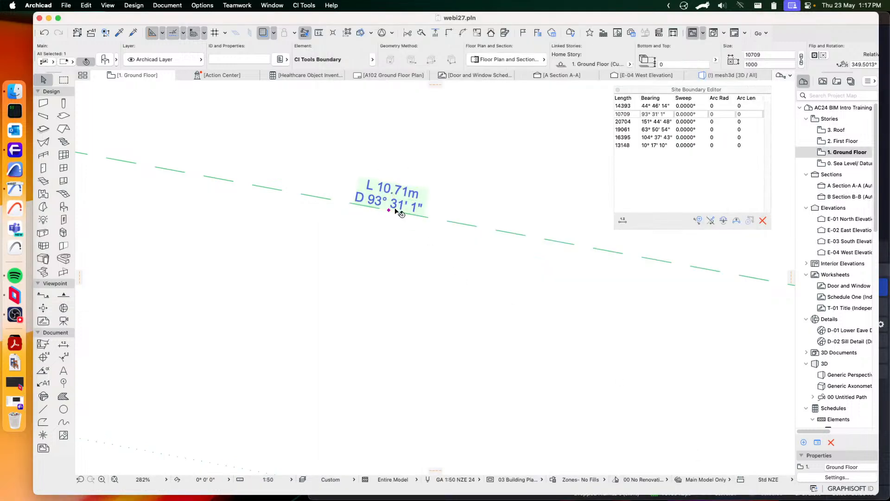
pyautogui.scroll(-3, 427, 237)
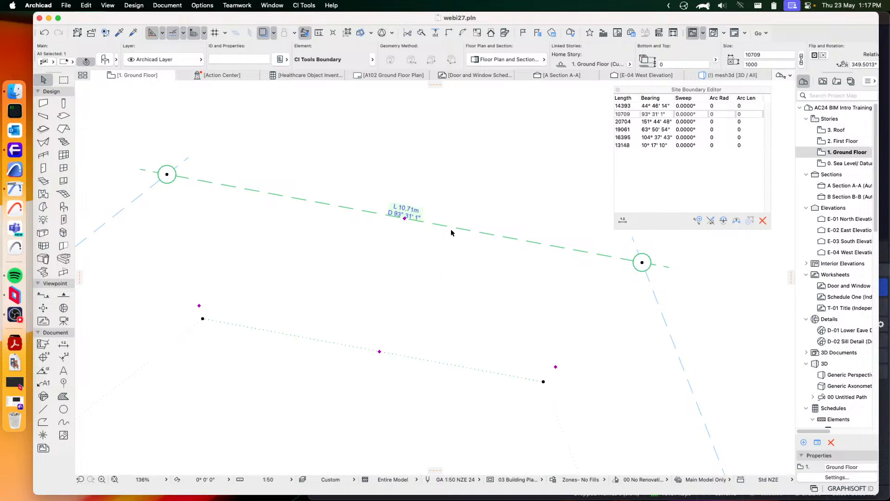
pyautogui.scroll(-8, 535, 193)
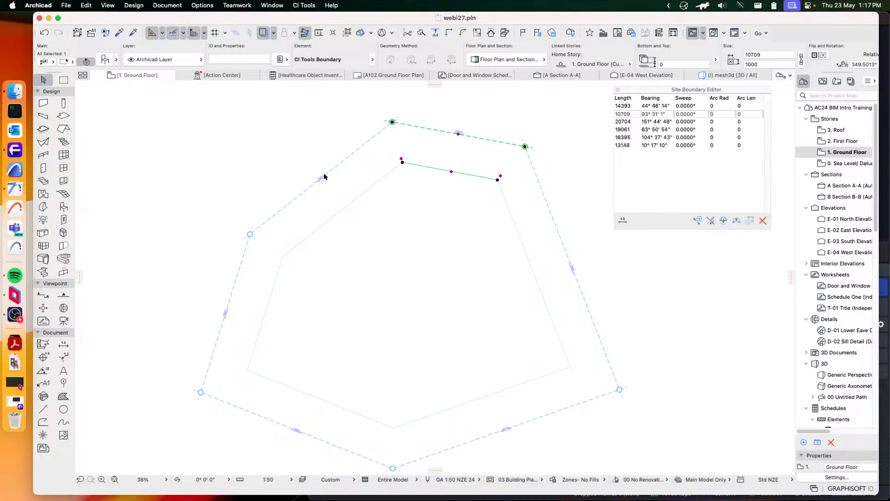
# Select all edges of the site boundary, close the Site Boundary Editor, and create a mesh from the boundary
pyautogui.moveTo(191, 94); pyautogui.dragTo(652, 463)
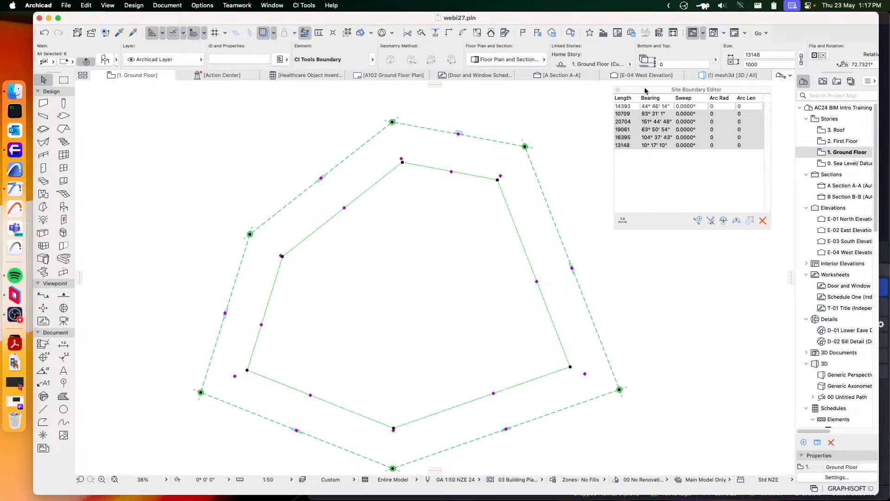
pyautogui.moveTo(646, 91); pyautogui.dragTo(654, 93)
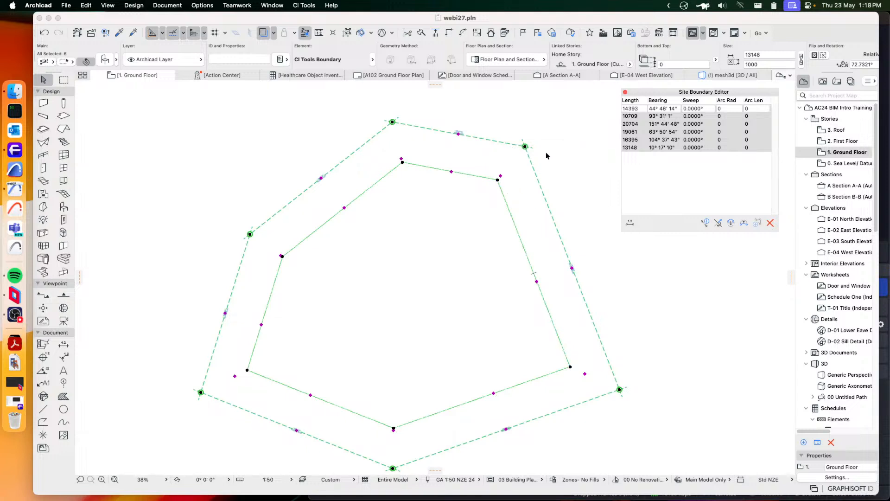
pyautogui.click(625, 92)
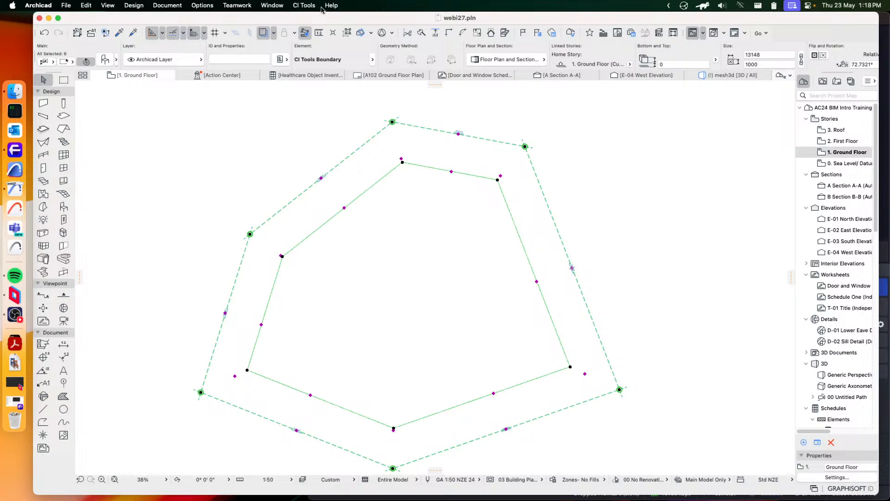
pyautogui.click(304, 6)
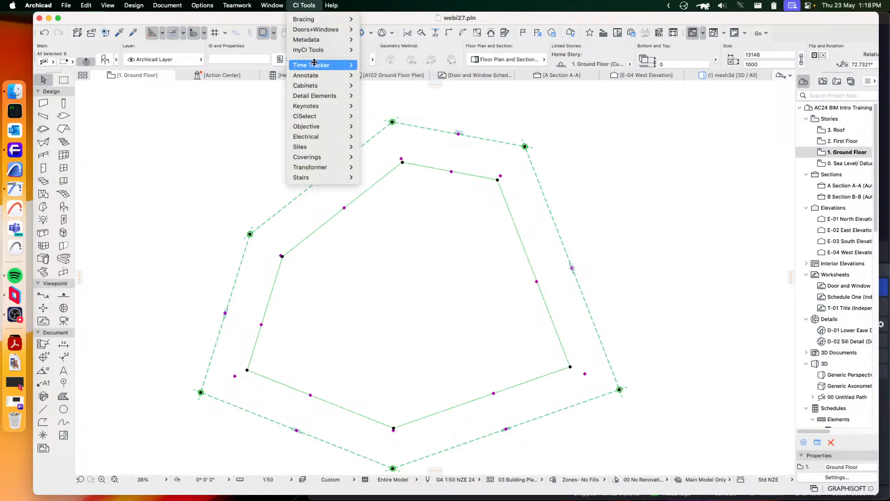
pyautogui.moveTo(314, 62)
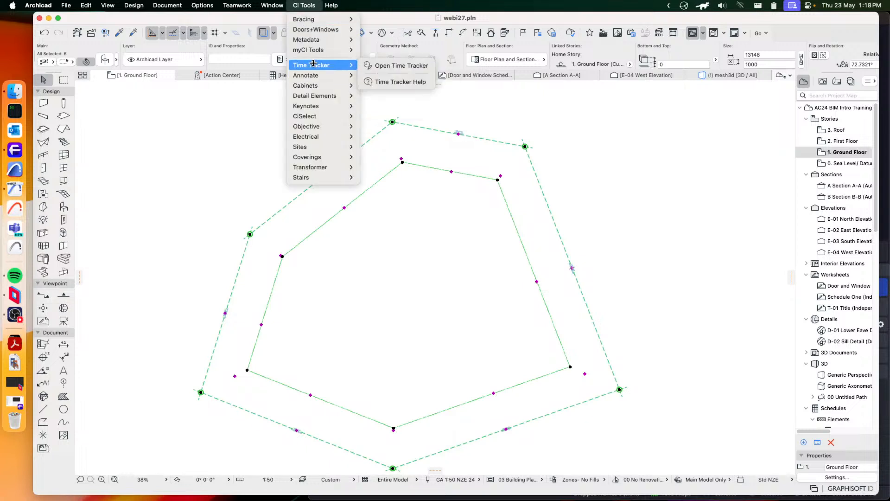
pyautogui.moveTo(310, 146)
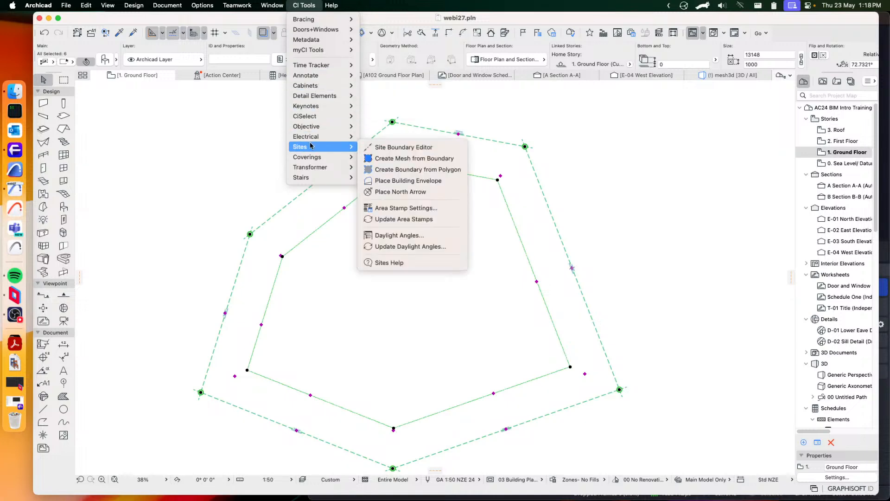
pyautogui.click(415, 162)
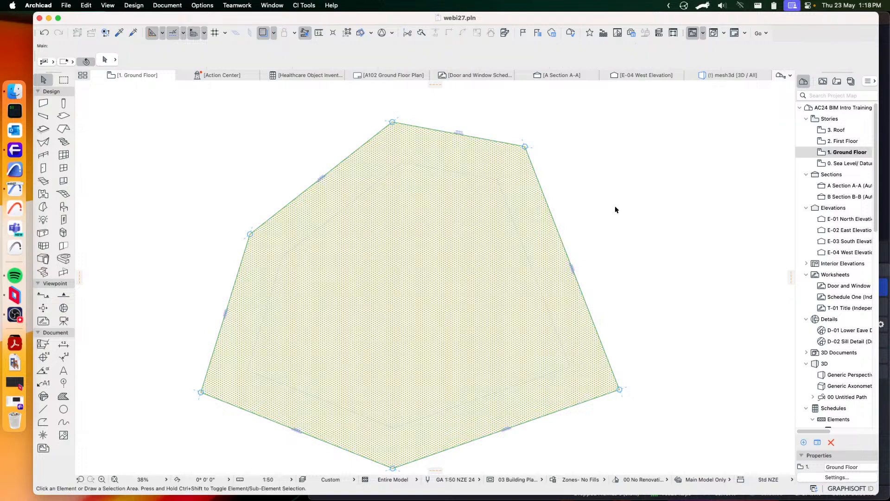
pyautogui.scroll(-4, 458, 205)
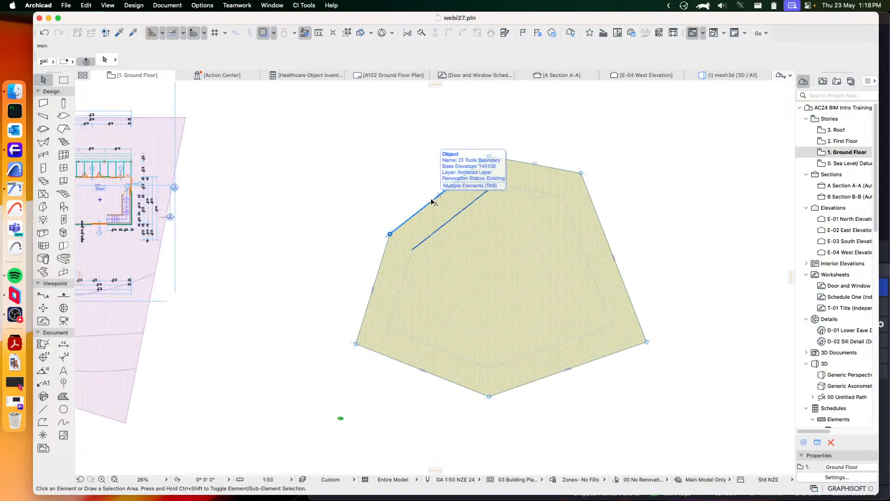
pyautogui.click(494, 273)
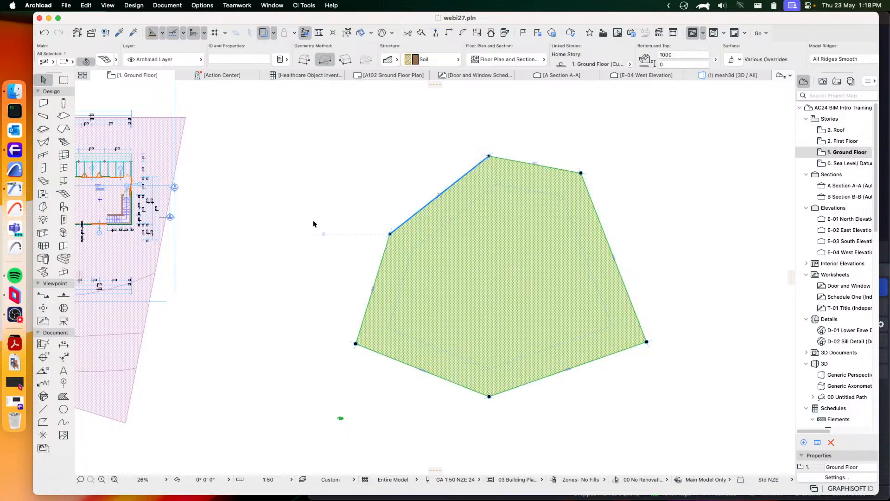
pyautogui.click(229, 360)
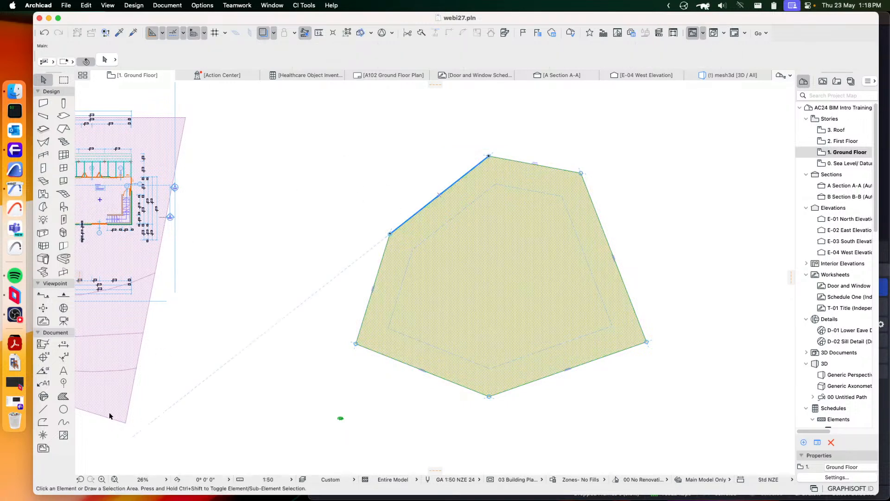
# Draw four roughly parallel three-point contour splines across the new mesh, each extending past its edges on both sides
pyautogui.click(67, 422)
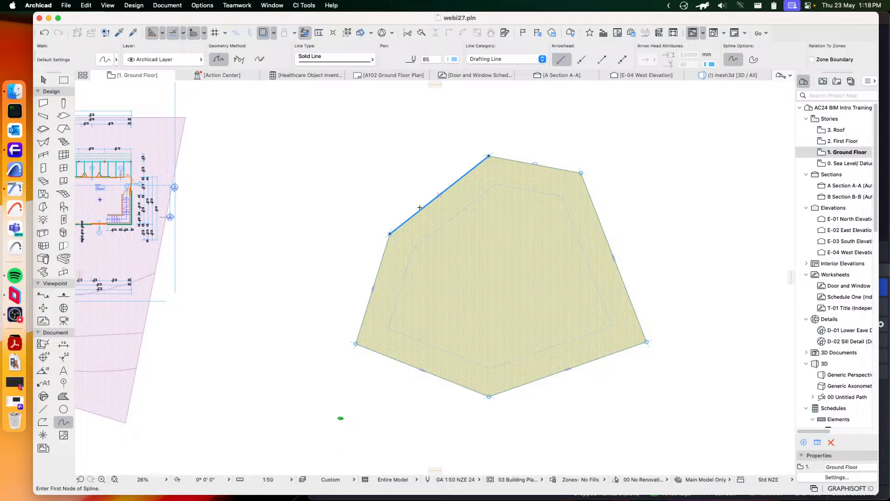
pyautogui.click(443, 162)
pyautogui.click(487, 214)
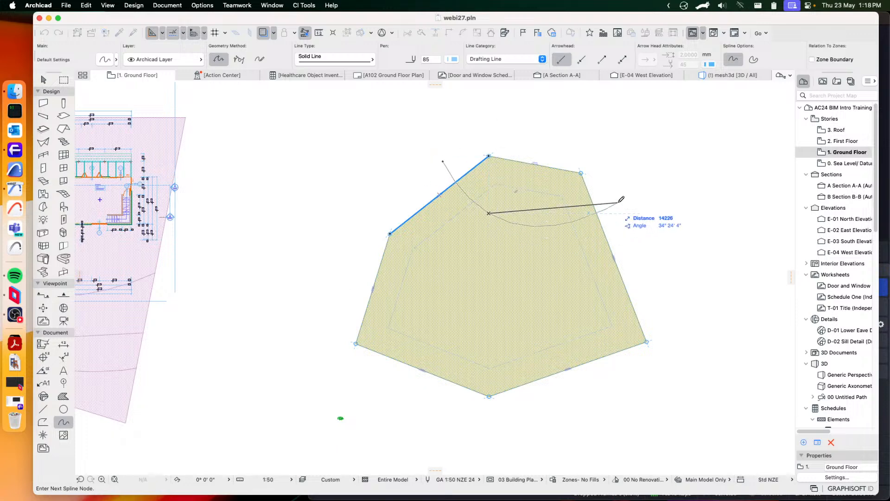
pyautogui.doubleClick(630, 199)
pyautogui.click(394, 172)
pyautogui.click(471, 267)
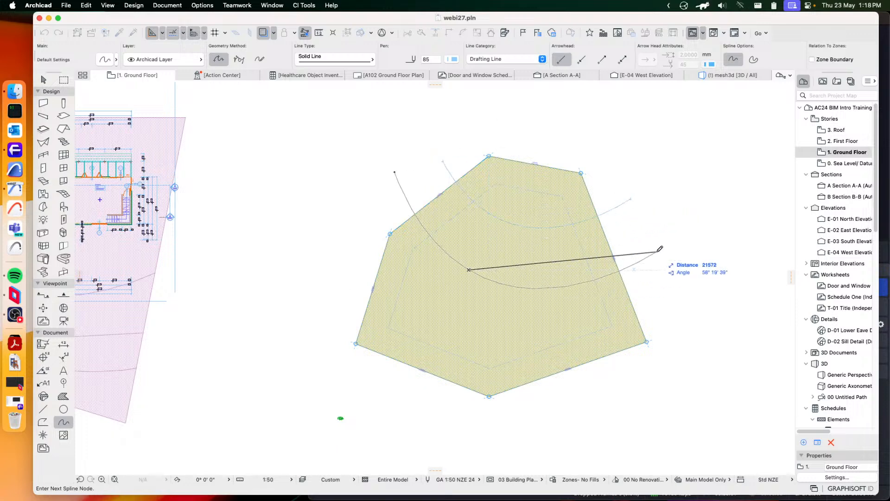
pyautogui.doubleClick(656, 252)
pyautogui.click(355, 215)
pyautogui.click(485, 316)
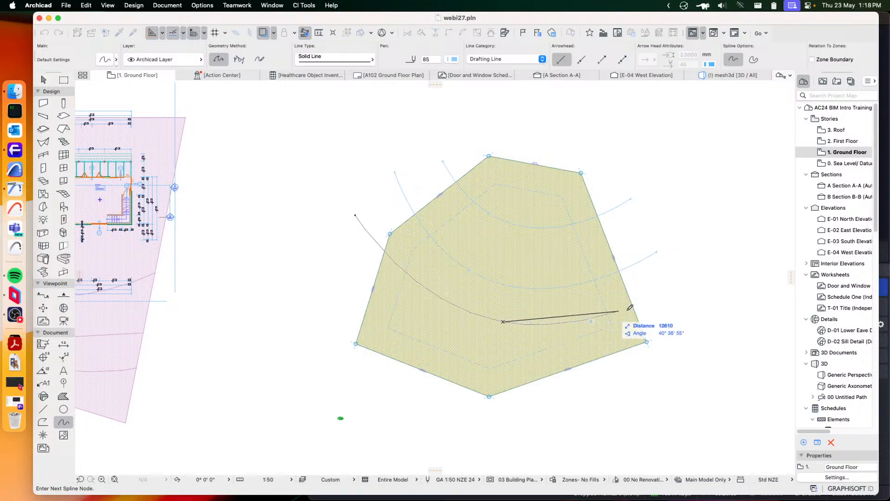
pyautogui.doubleClick(663, 294)
pyautogui.click(348, 274)
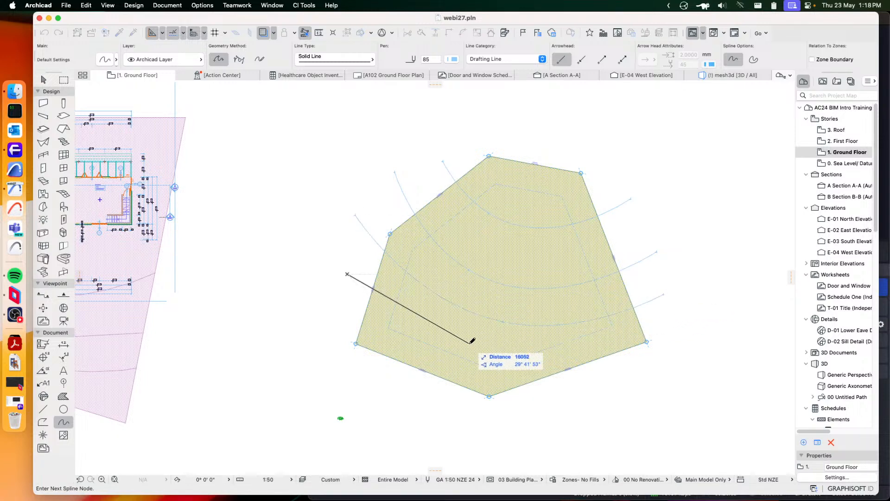
pyautogui.click(471, 347)
pyautogui.doubleClick(635, 386)
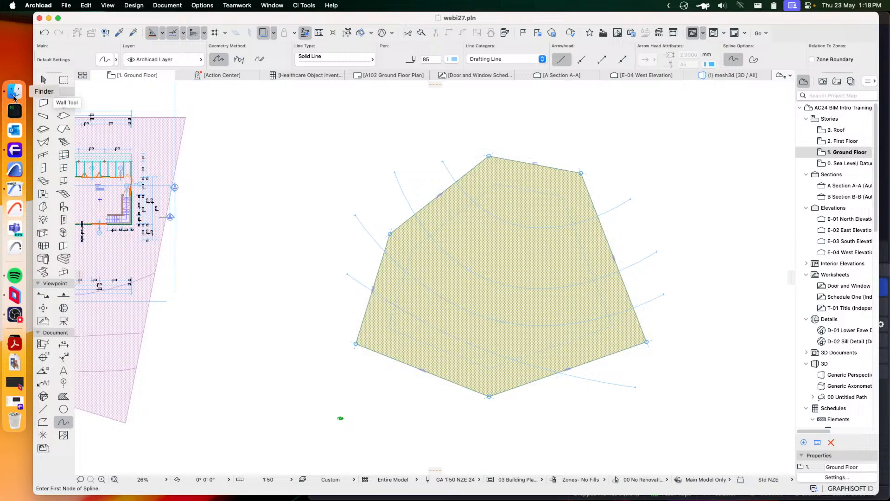
# Add new points to the mesh along each of the four contour splines, using Add New Points with Fit to User Ridges
pyautogui.click(43, 79)
pyautogui.click(515, 174)
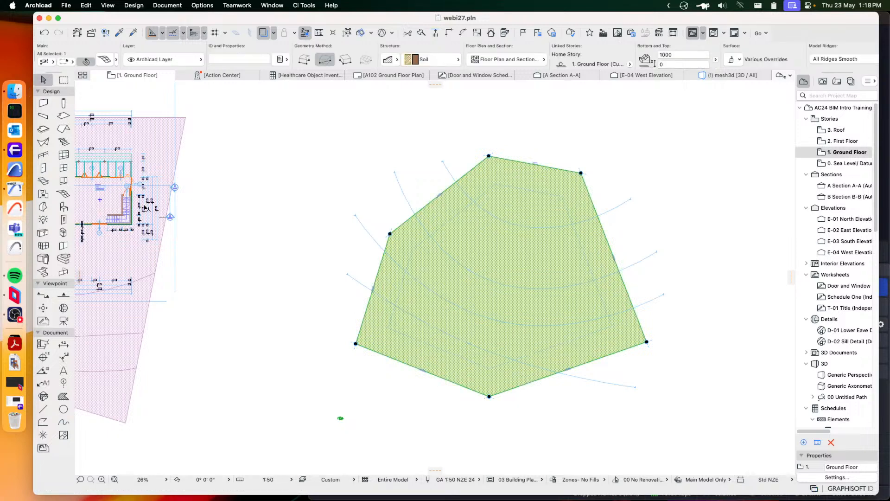
pyautogui.click(63, 193)
pyautogui.click(514, 224)
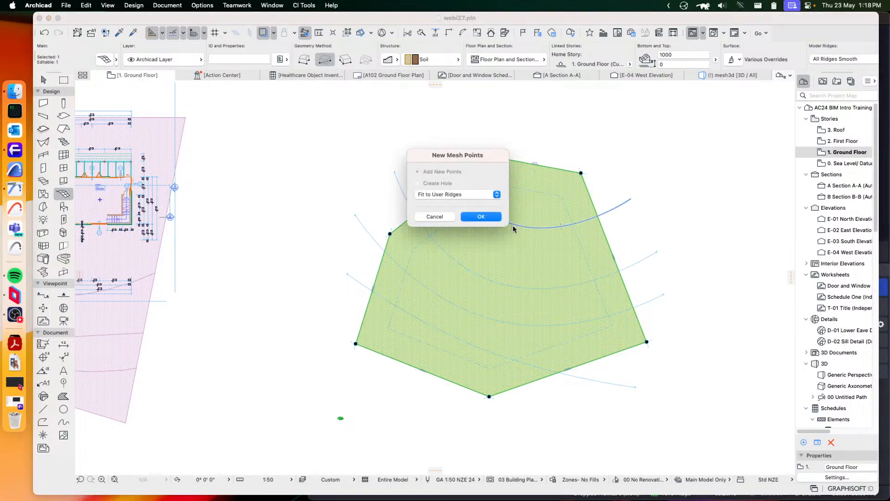
pyautogui.click(485, 227)
pyautogui.click(483, 280)
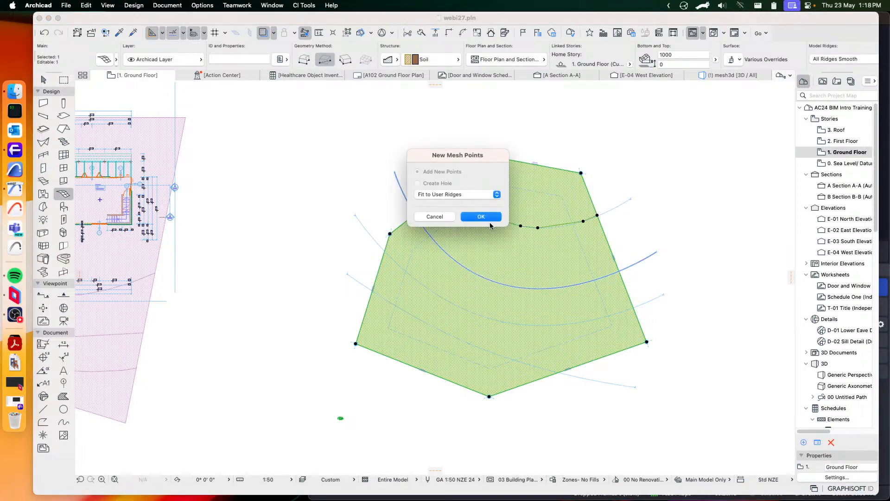
pyautogui.click(484, 217)
pyautogui.click(480, 321)
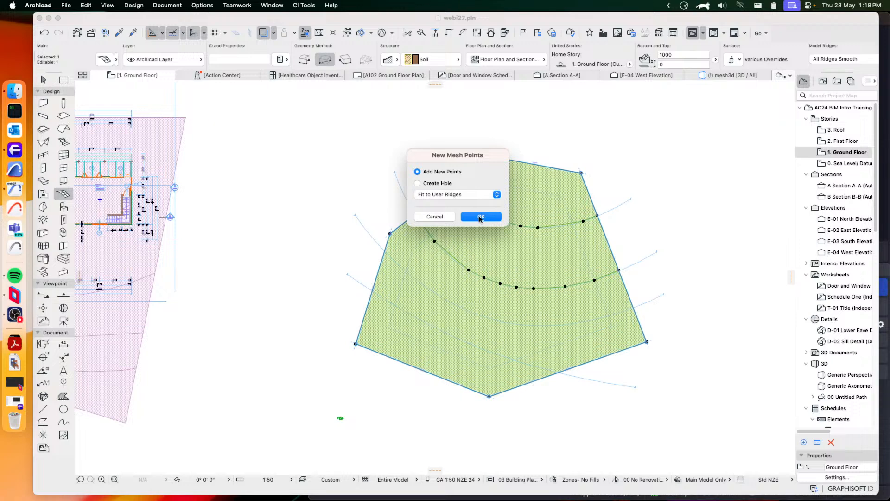
pyautogui.click(480, 216)
pyautogui.click(474, 312)
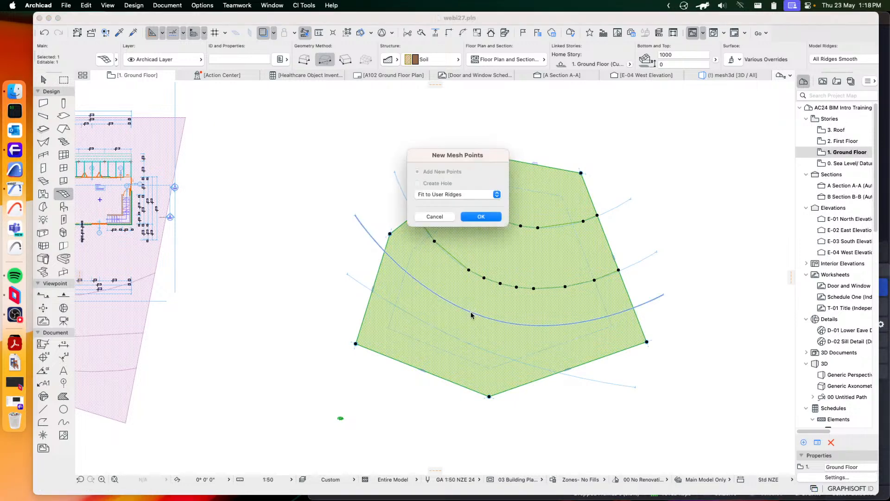
pyautogui.click(484, 219)
pyautogui.click(456, 333)
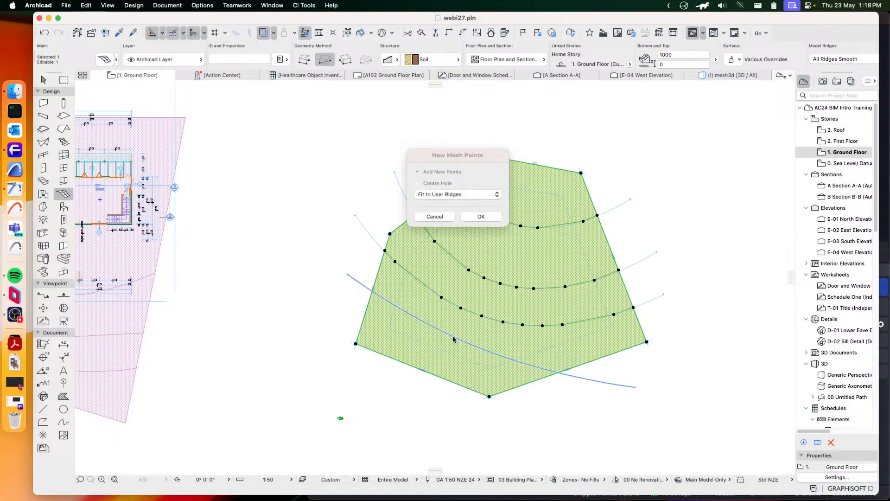
pyautogui.click(483, 216)
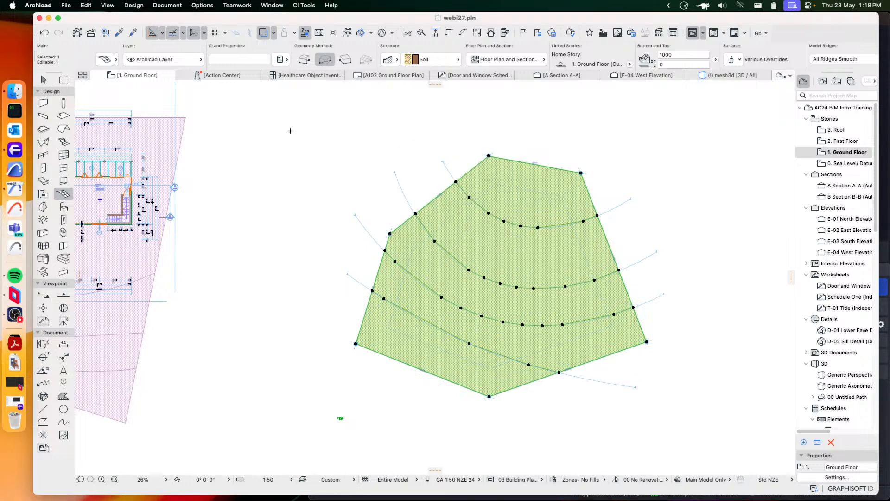
# Select the four contour splines over the mesh and delete them
pyautogui.click(43, 79)
pyautogui.click(675, 278)
pyautogui.click(697, 307)
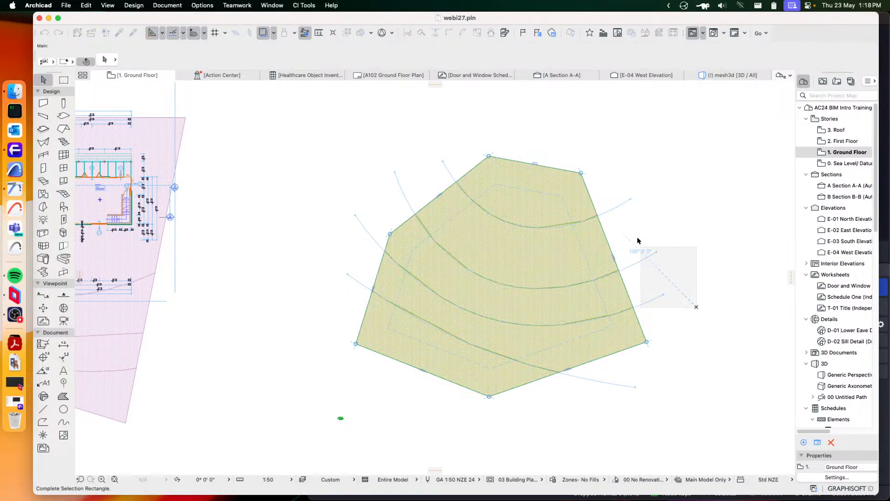
pyautogui.click(641, 185)
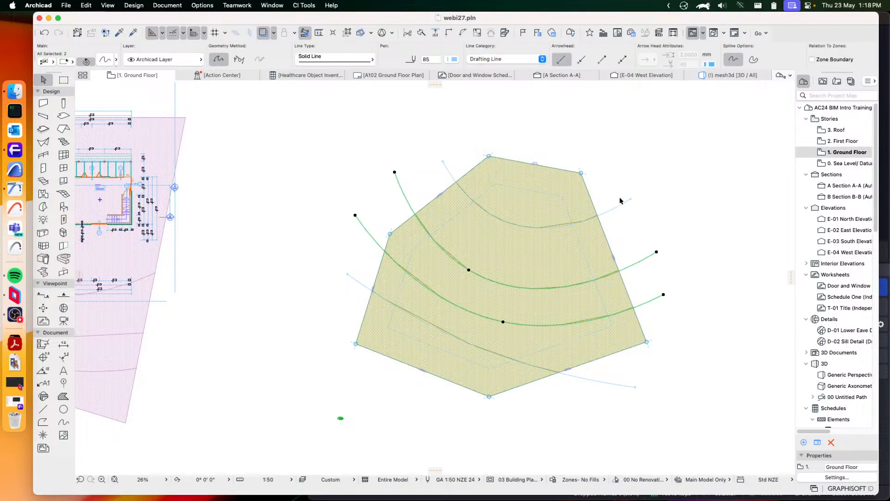
pyautogui.keyDown('shift'); pyautogui.click(596, 382); pyautogui.keyUp('shift')
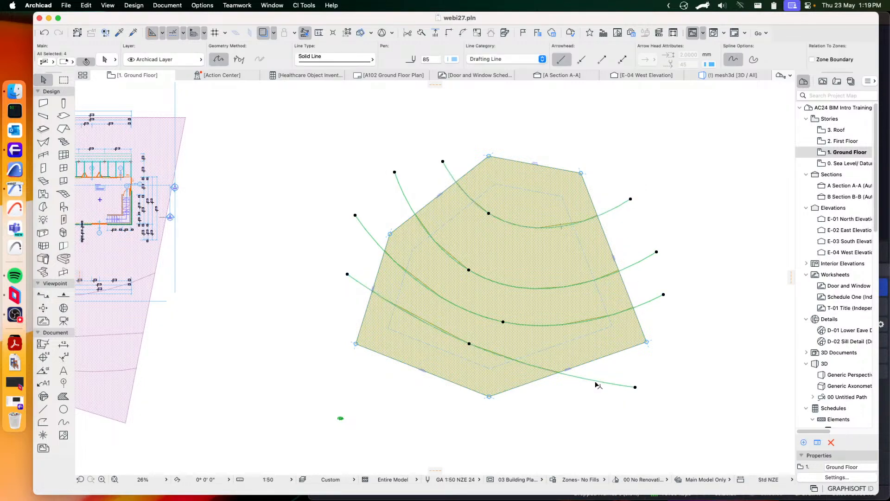
pyautogui.press('Delete')
# Select the mesh and set a new point height along its uppermost contour ridge, measured to the Mesh Reference Plane
pyautogui.scroll(4, 586, 250)
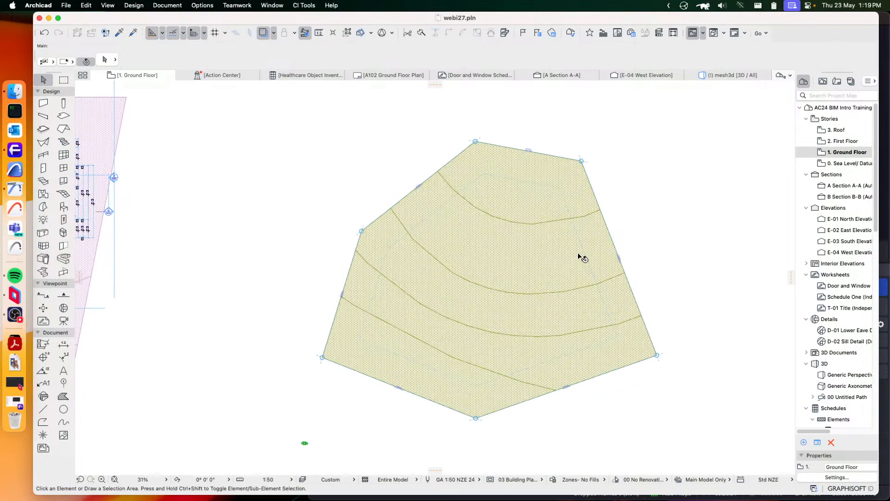
pyautogui.click(532, 242)
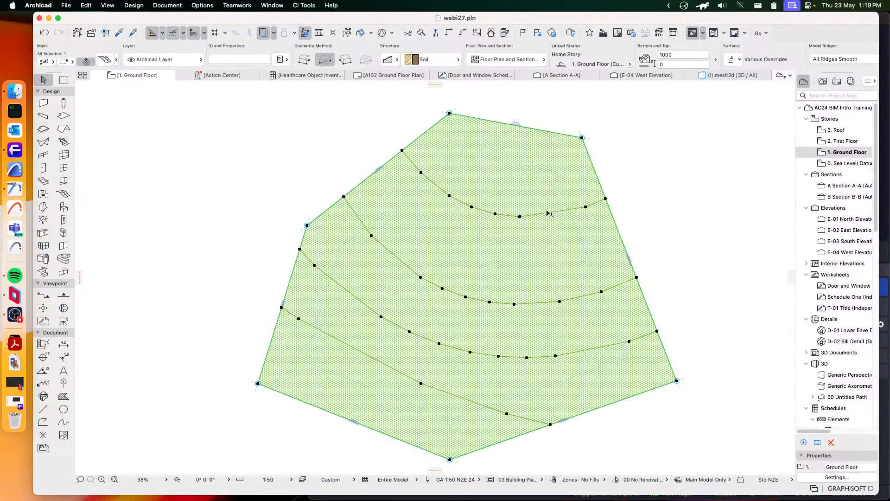
pyautogui.click(519, 217)
pyautogui.click(572, 260)
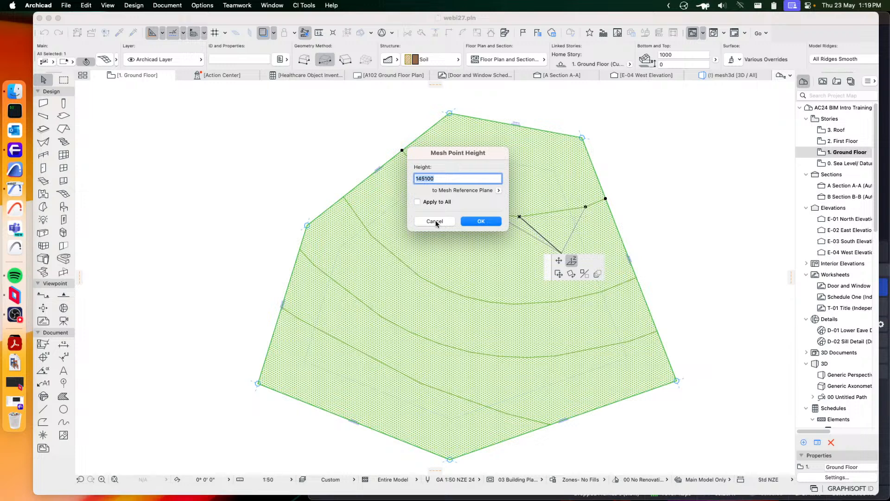
pyautogui.click(426, 179)
pyautogui.click(486, 223)
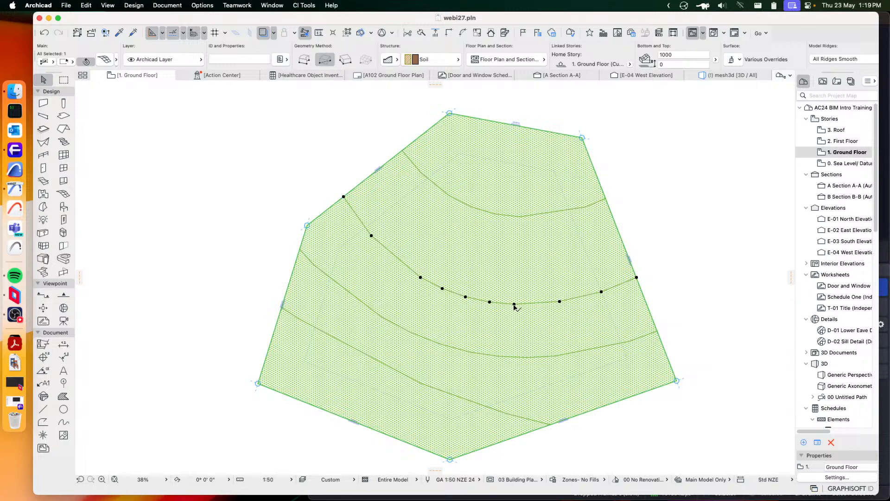
# Set a new point height along the second contour ridge of the mesh, measured to the Mesh Reference Plane and applied to all its points
pyautogui.click(513, 305)
pyautogui.click(426, 179)
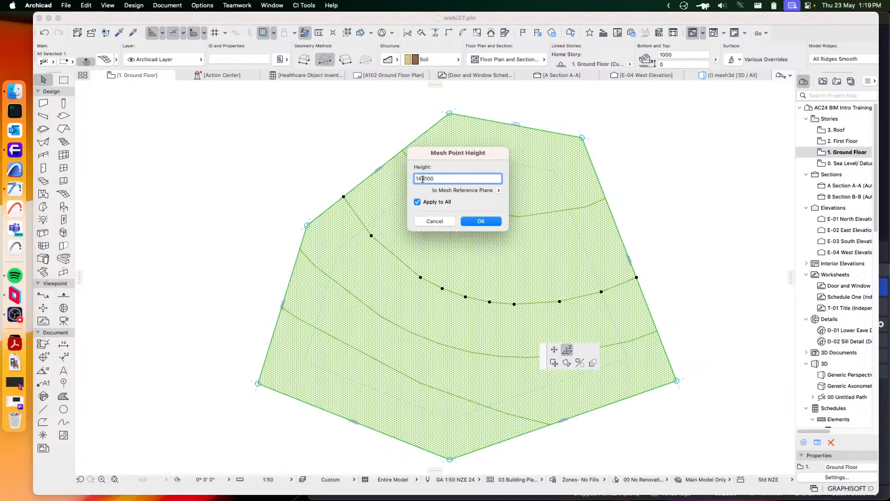
pyautogui.press('BackSpace')
pyautogui.write('7')
pyautogui.click(480, 222)
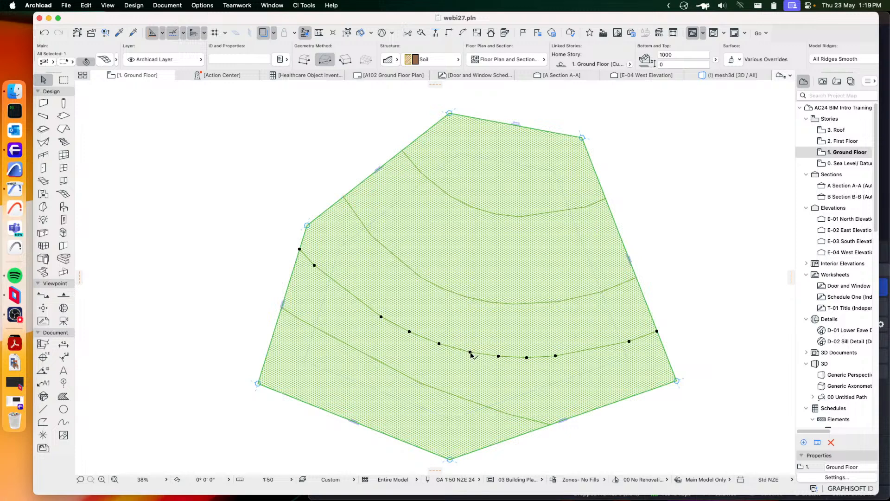
# Change the point height along the third contour ridge, apply it to all its points, and deselect the mesh
pyautogui.click(470, 352)
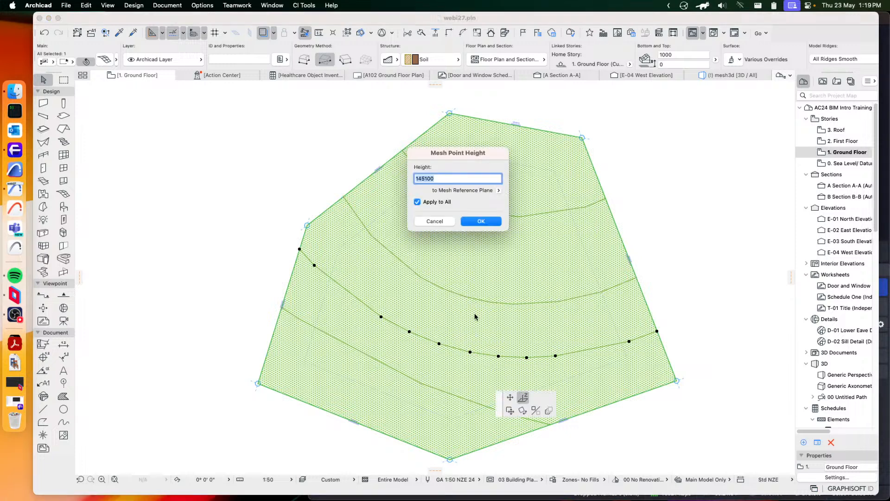
pyautogui.click(427, 179)
pyautogui.press('BackSpace')
pyautogui.write('6')
pyautogui.click(491, 225)
pyautogui.click(615, 193)
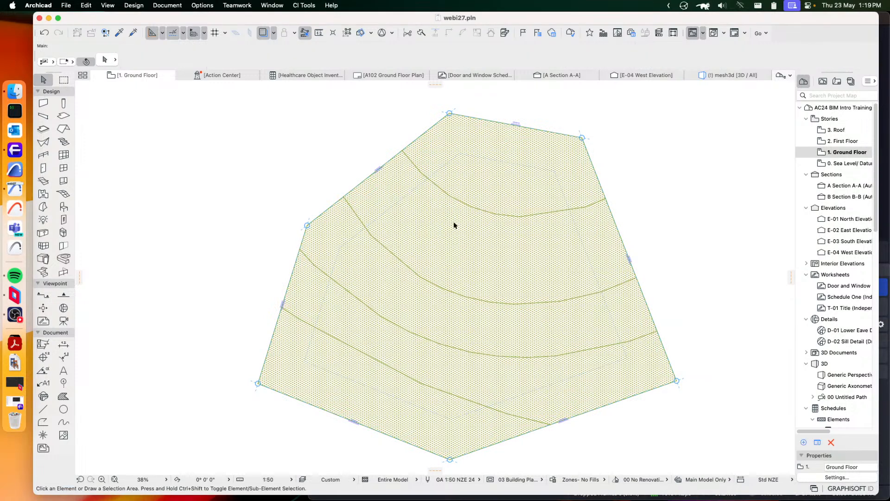
# Show only the contoured mesh in 3D and examine its sloping surface from several angles
pyautogui.click(475, 241)
pyautogui.rightClick(474, 240)
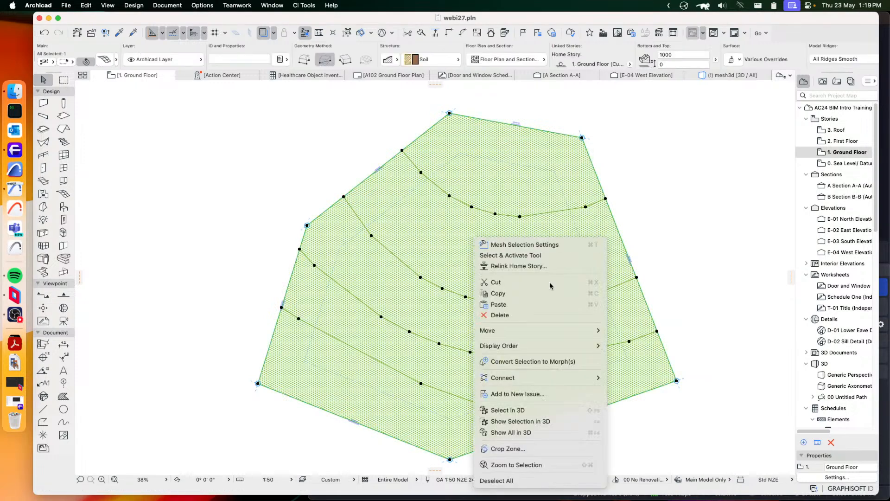
pyautogui.click(523, 422)
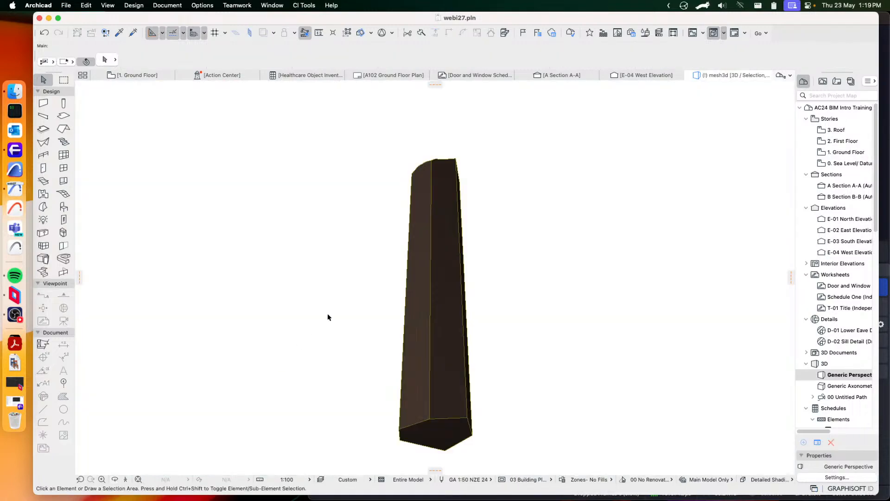
pyautogui.keyDown('shift'); pyautogui.moveTo(448, 295); pyautogui.dragTo(406, 247, button='middle'); pyautogui.keyUp('shift')
pyautogui.scroll(10, 397, 233)
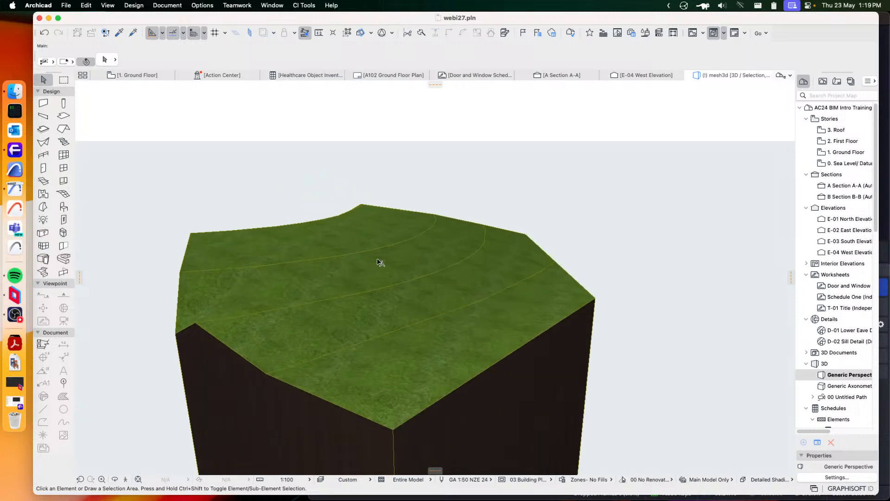
pyautogui.keyDown('shift'); pyautogui.moveTo(330, 259); pyautogui.dragTo(428, 299, button='middle'); pyautogui.keyUp('shift')
# Delete the contoured mesh in the 3D view and return to the Ground Floor plan
pyautogui.click(450, 304)
pyautogui.press('Delete')
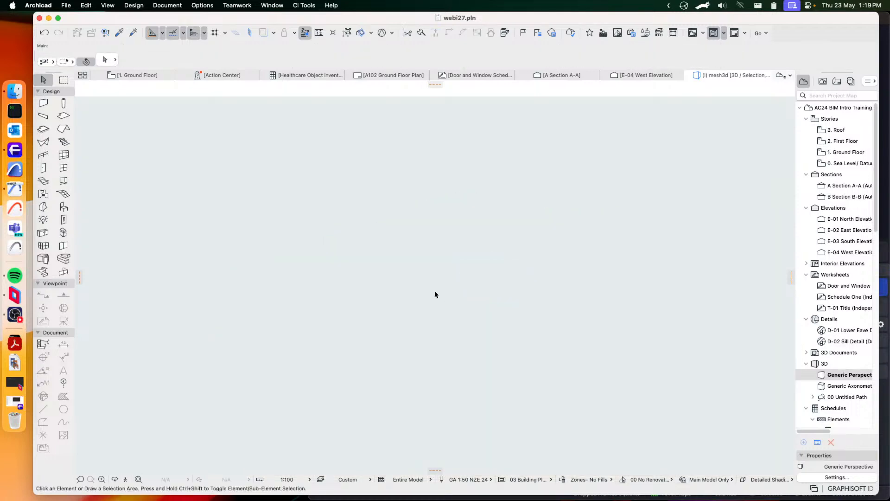
pyautogui.click(147, 75)
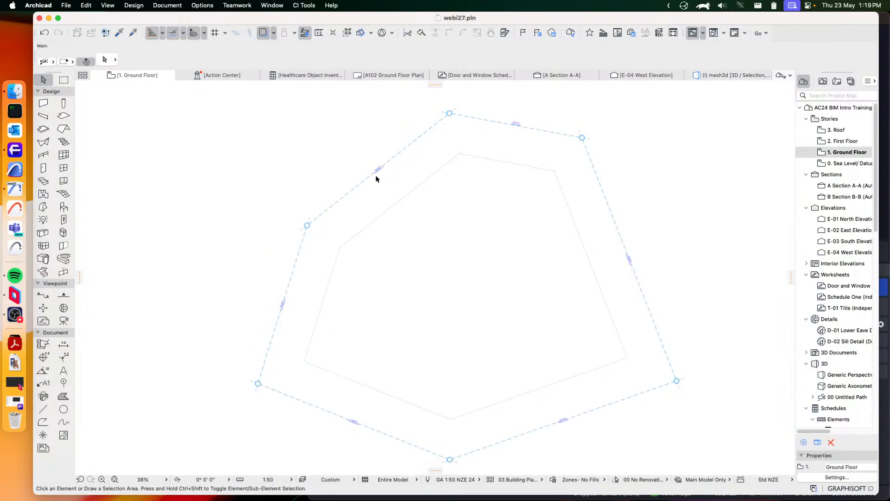
# Open the Sea Level/Datum story and select the existing site mesh beneath the house
pyautogui.scroll(-8, 434, 221)
pyautogui.moveTo(338, 209); pyautogui.dragTo(429, 242, button='middle')
pyautogui.scroll(7, 430, 245)
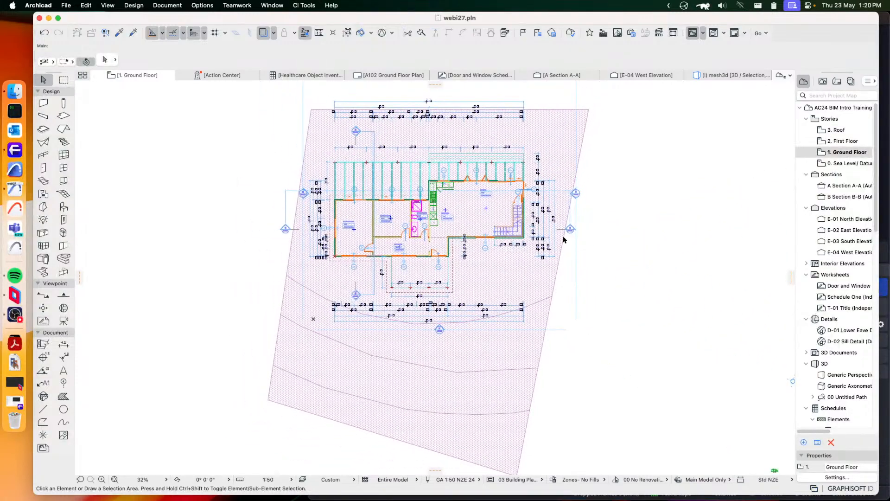
pyautogui.moveTo(563, 240); pyautogui.dragTo(543, 228, button='middle')
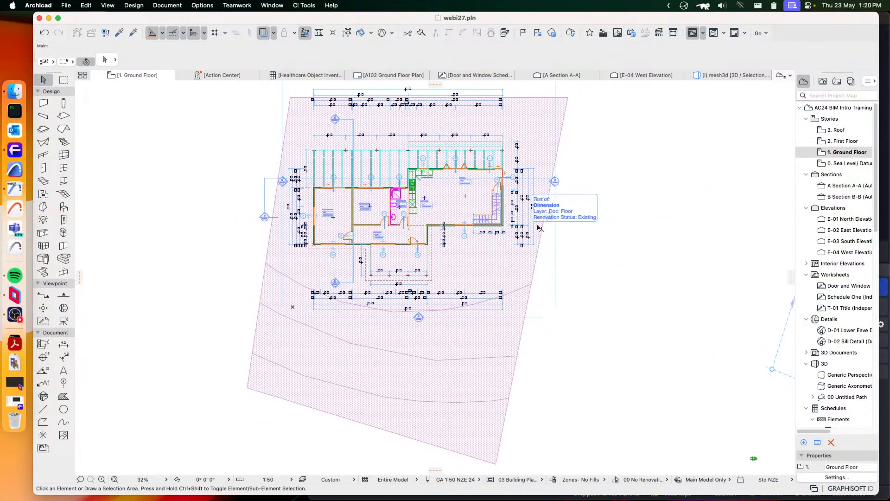
pyautogui.click(850, 164)
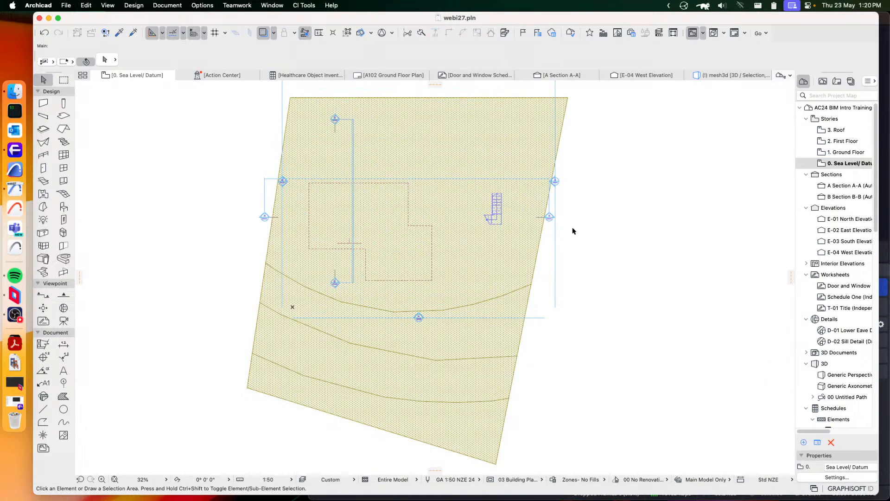
pyautogui.click(439, 149)
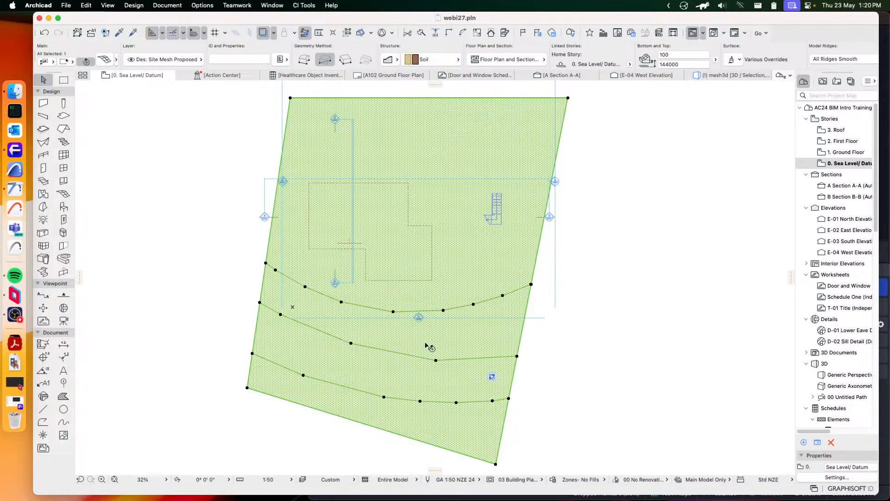
# Show only the selected site mesh in 3D and examine its slope and cut-out
pyautogui.rightClick(638, 161)
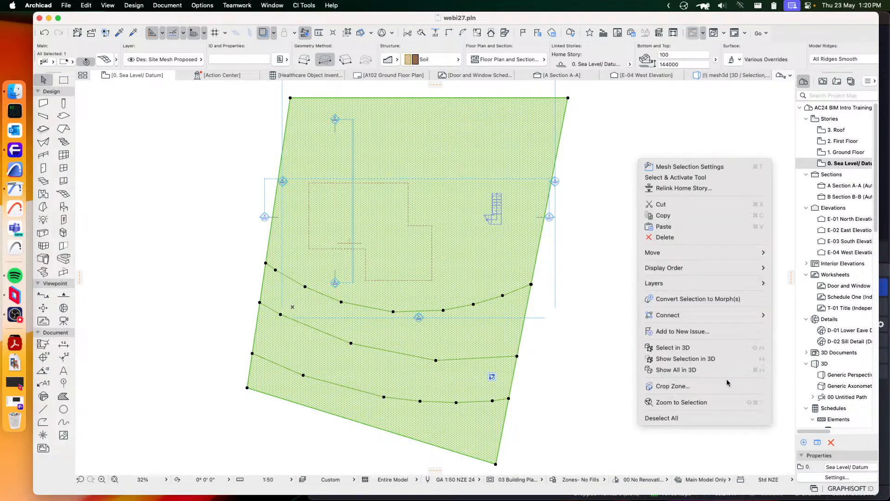
pyautogui.click(704, 360)
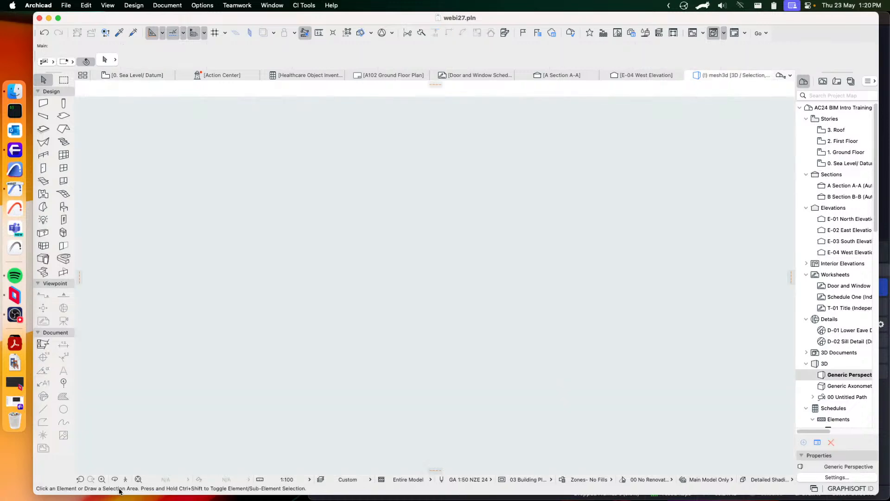
pyautogui.click(138, 480)
pyautogui.keyDown('shift'); pyautogui.moveTo(524, 332); pyautogui.dragTo(446, 321, button='middle'); pyautogui.keyUp('shift')
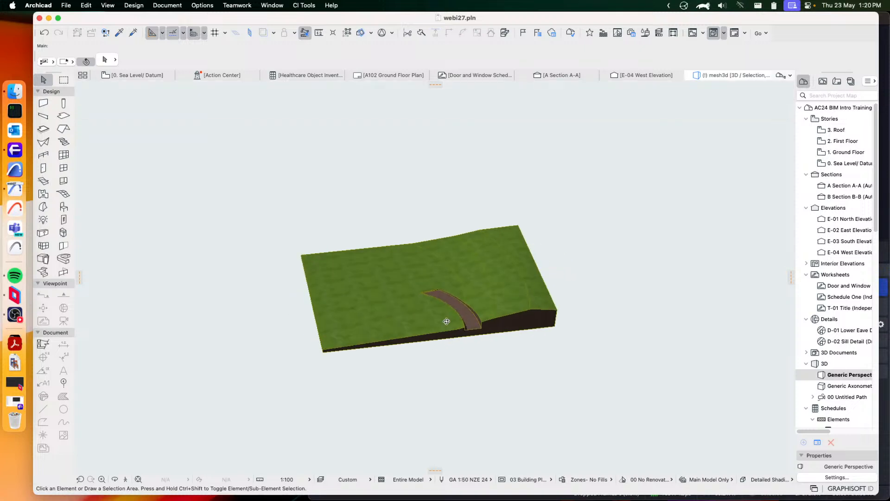
pyautogui.scroll(6, 514, 304)
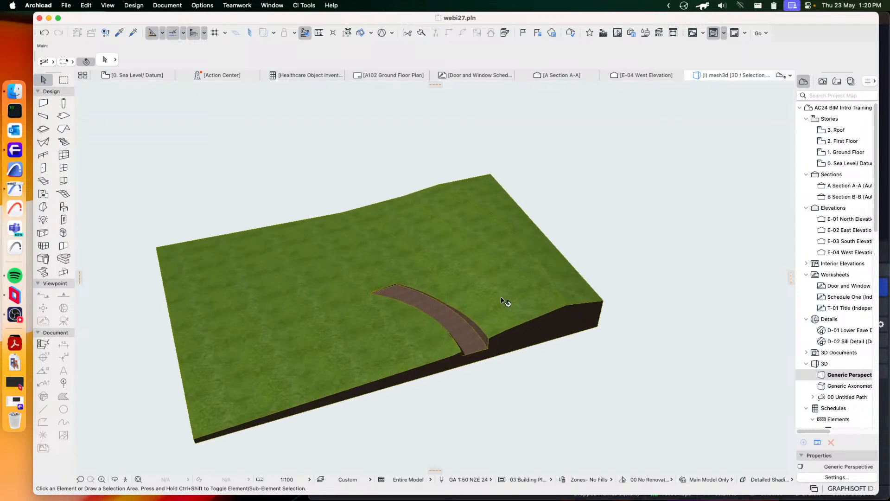
pyautogui.keyDown('shift'); pyautogui.moveTo(503, 302); pyautogui.dragTo(422, 256, button='middle'); pyautogui.keyUp('shift')
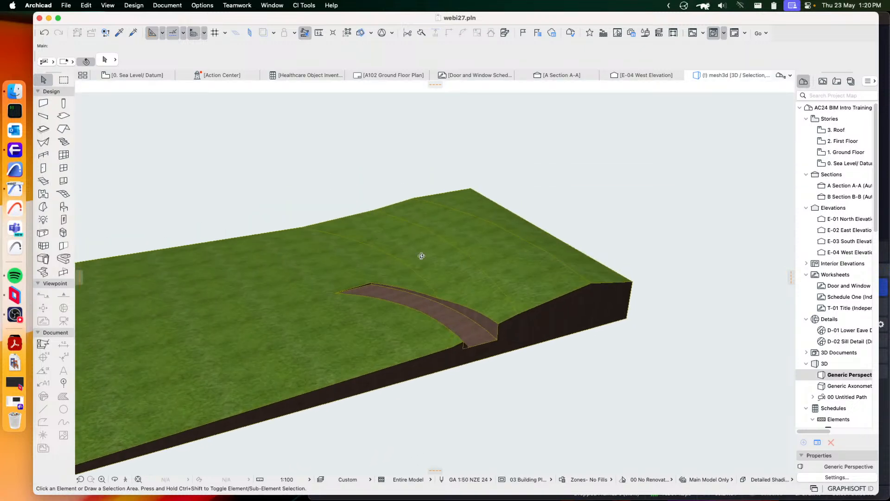
# Return to the floor plan and create a site boundary from the selected mesh with Create Boundary from Polygon
pyautogui.press('F2')
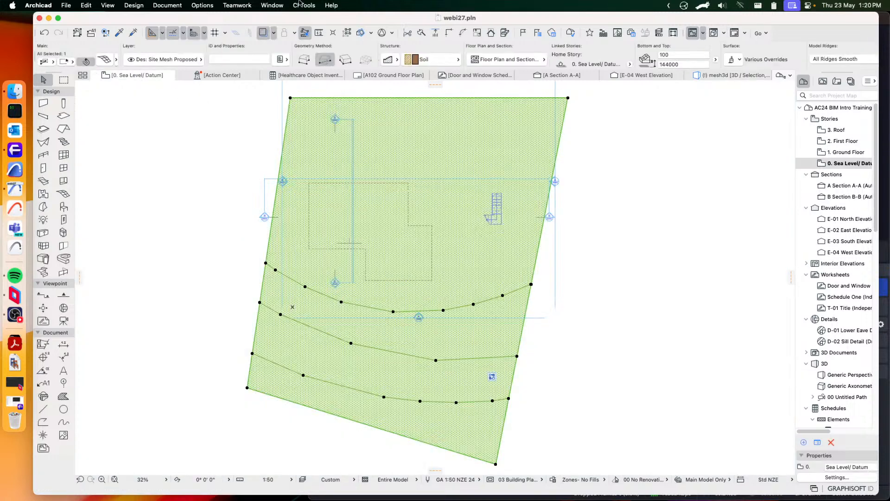
pyautogui.click(304, 6)
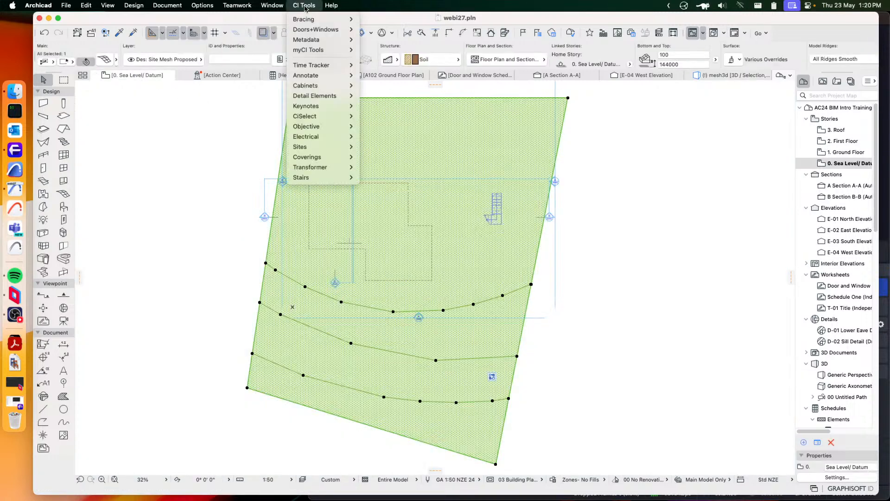
pyautogui.moveTo(351, 118)
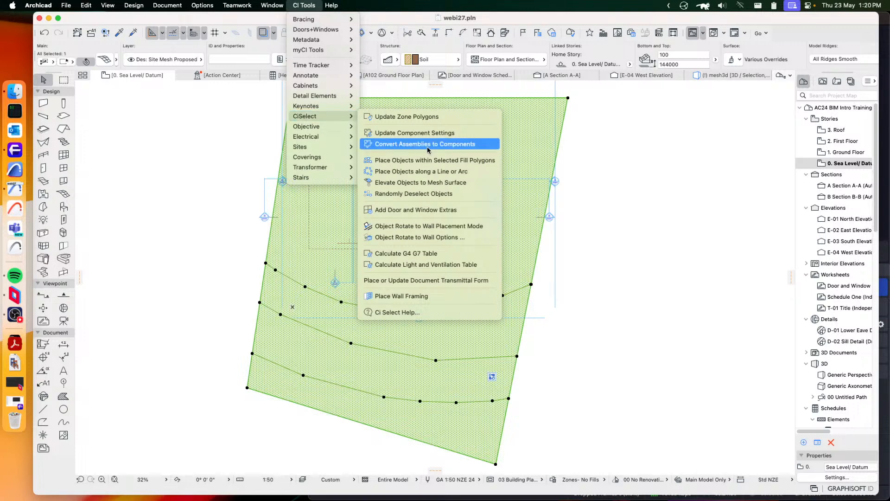
pyautogui.moveTo(302, 148)
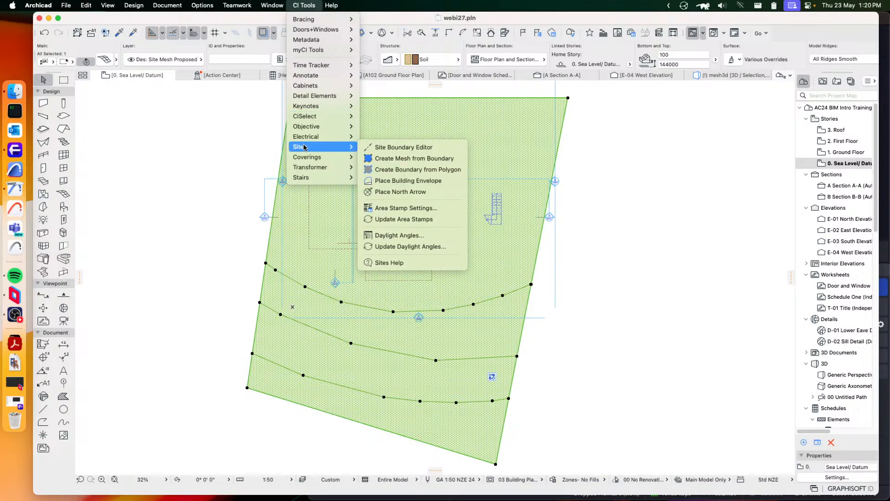
pyautogui.click(400, 170)
pyautogui.click(505, 212)
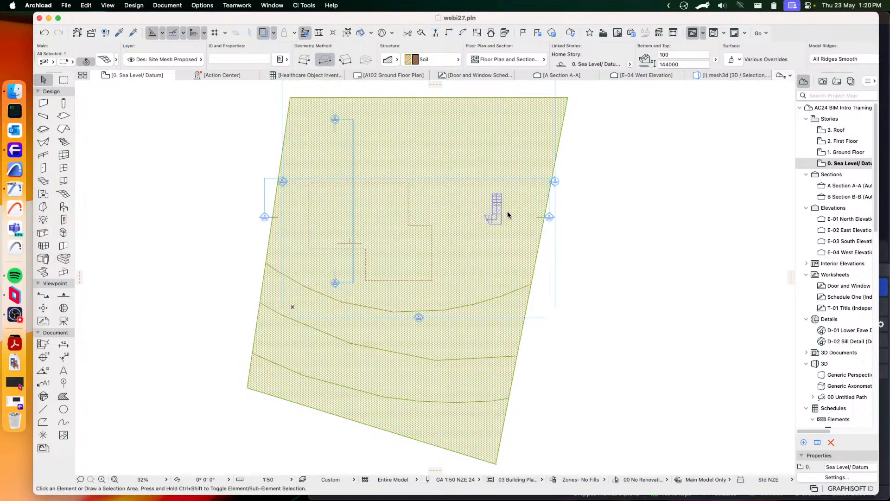
# Open the Ground Floor plan, inspect the label on the site's lower boundary, and select that boundary line
pyautogui.doubleClick(840, 152)
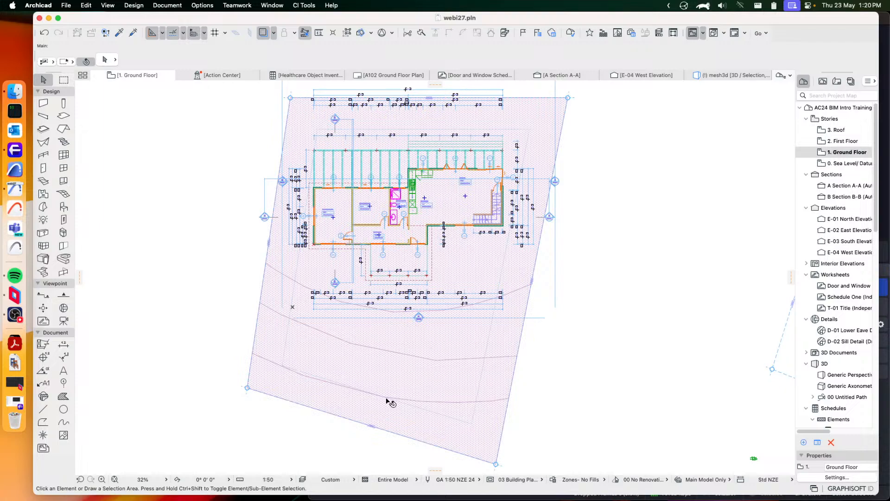
pyautogui.scroll(5, 380, 459)
pyautogui.scroll(3, 441, 392)
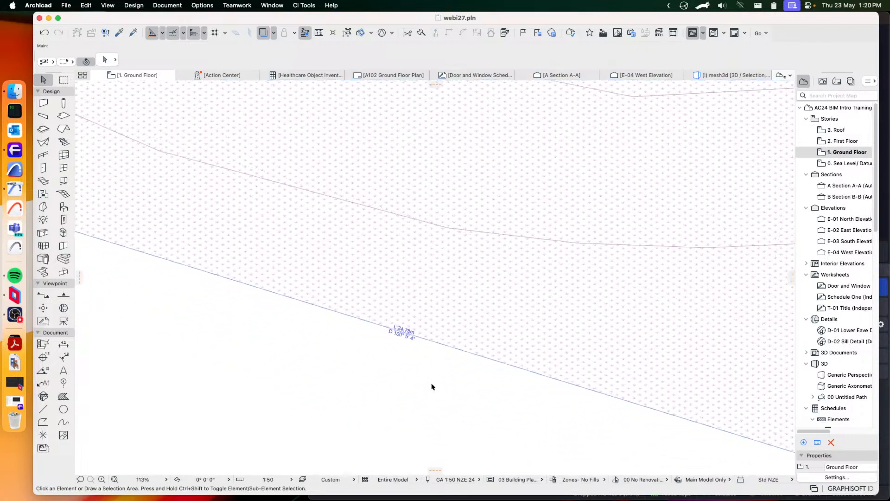
pyautogui.scroll(-4, 411, 341)
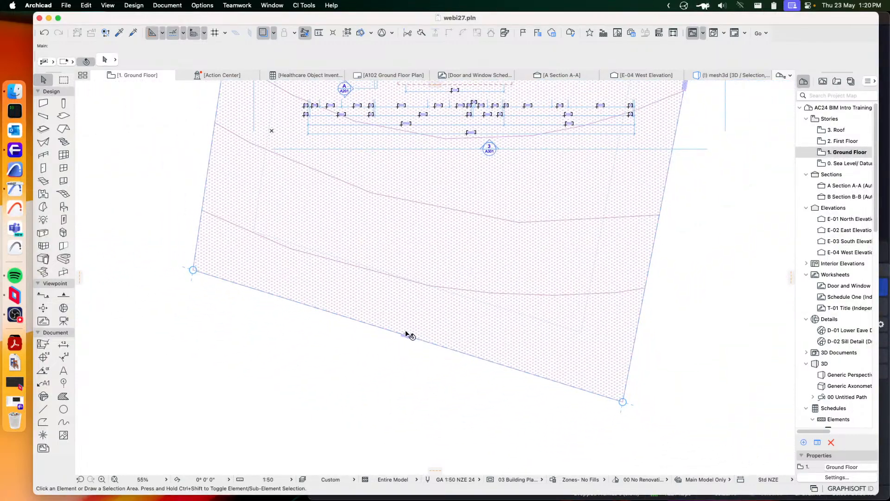
pyautogui.click(406, 334)
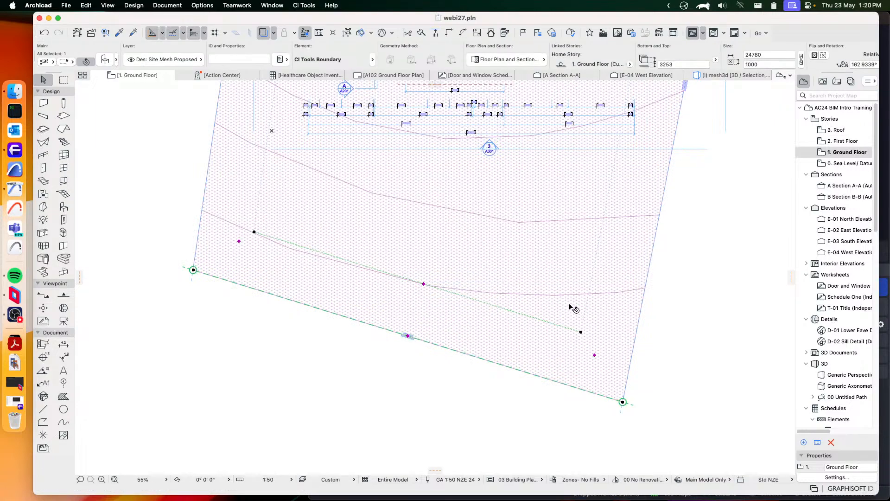
# Examine the length and bearing labels along the lower and western site boundaries, and clear the selection
pyautogui.scroll(-3, 573, 309)
pyautogui.moveTo(570, 229); pyautogui.dragTo(513, 304, button='middle')
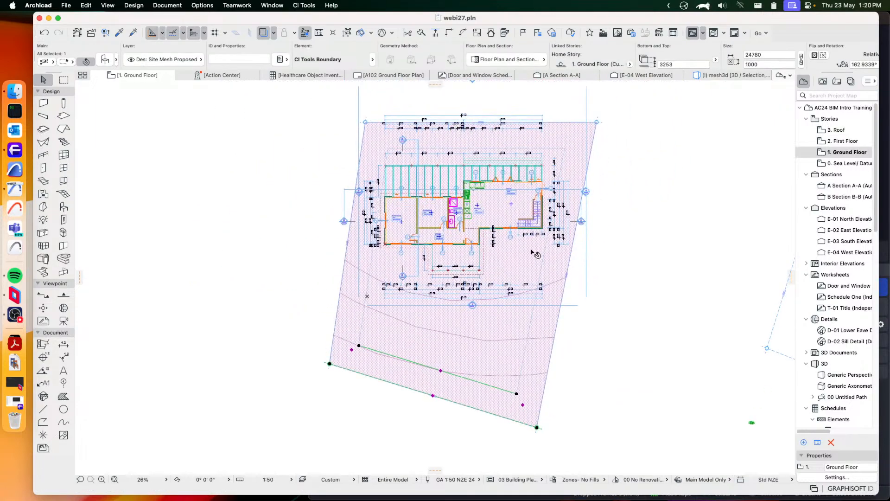
pyautogui.scroll(1, 465, 409)
pyautogui.scroll(7, 465, 409)
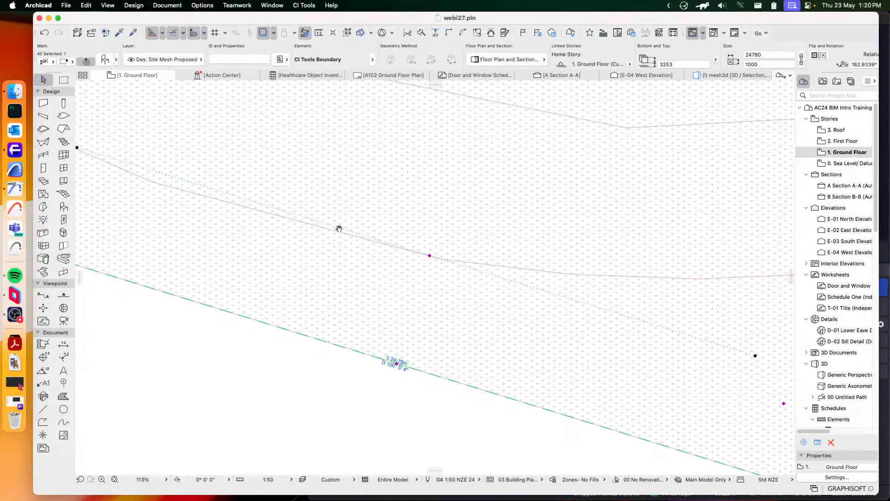
pyautogui.moveTo(339, 228); pyautogui.dragTo(584, 451, button='middle')
pyautogui.moveTo(360, 252); pyautogui.dragTo(451, 450, button='middle')
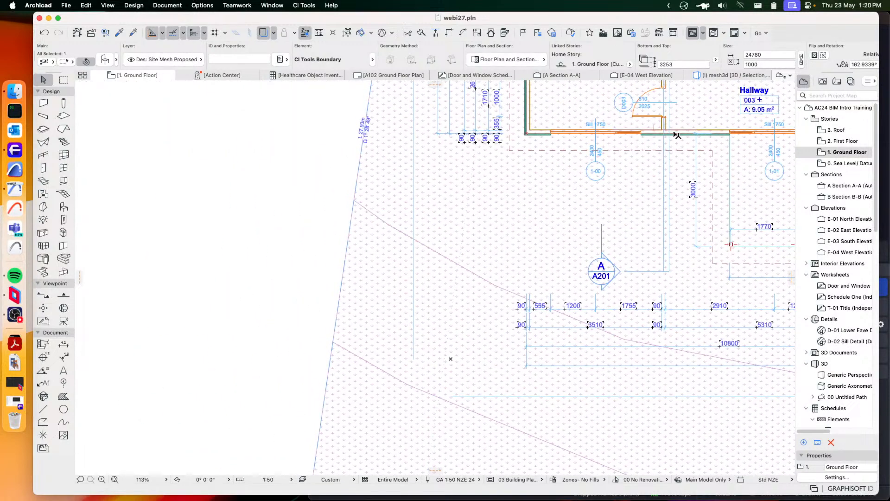
pyautogui.click(249, 171)
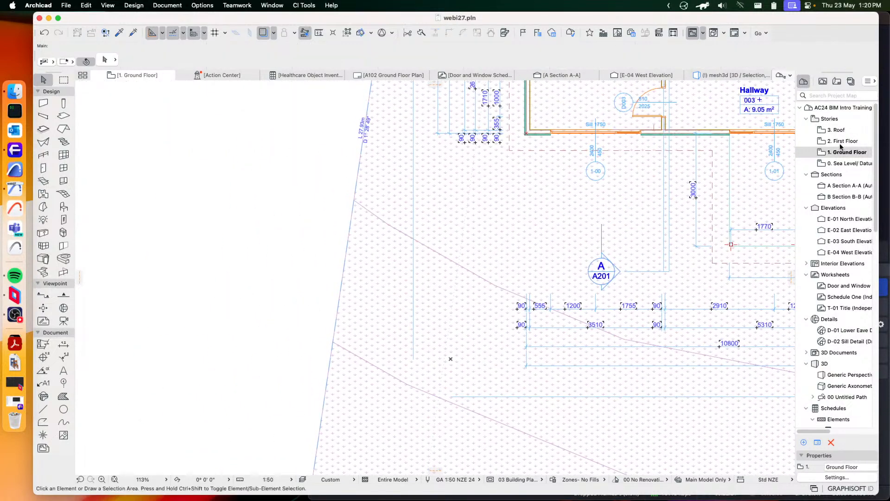
# Open the Sea Level/ Datum story, select the site mesh and try to place a building envelope from it
pyautogui.doubleClick(837, 163)
pyautogui.scroll(-5, 663, 206)
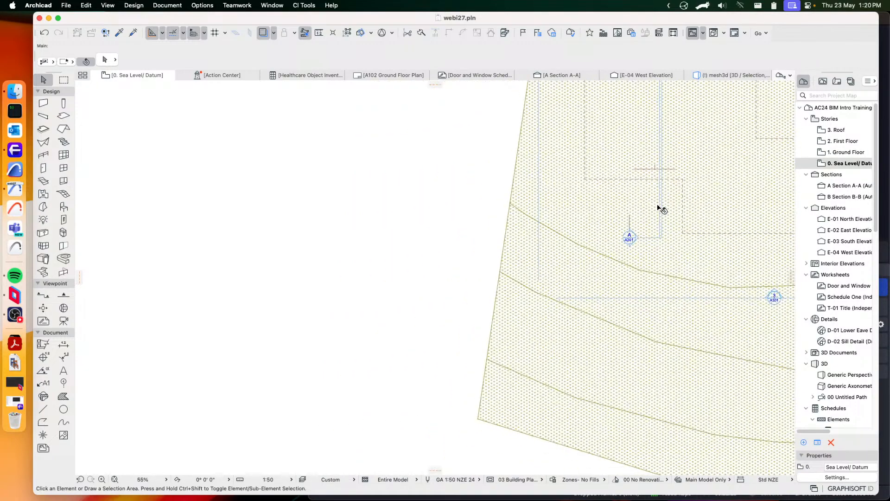
pyautogui.scroll(-3, 720, 190)
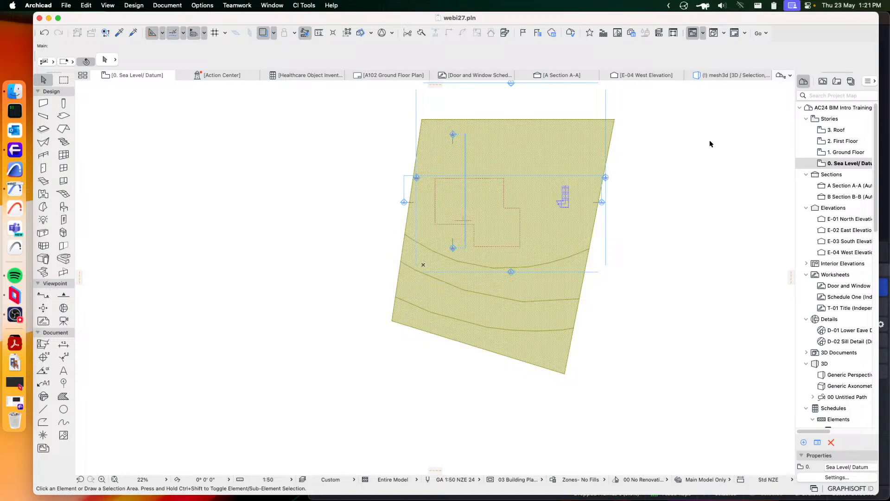
pyautogui.click(551, 156)
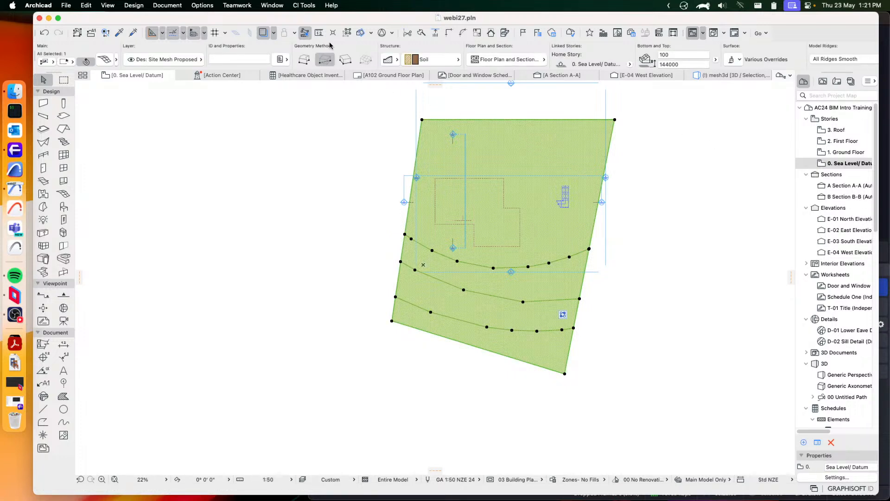
pyautogui.click(304, 5)
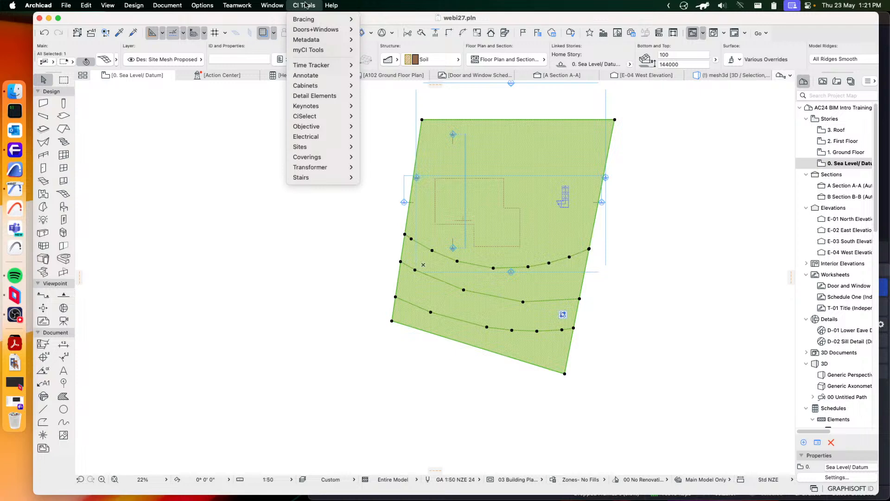
pyautogui.moveTo(315, 148)
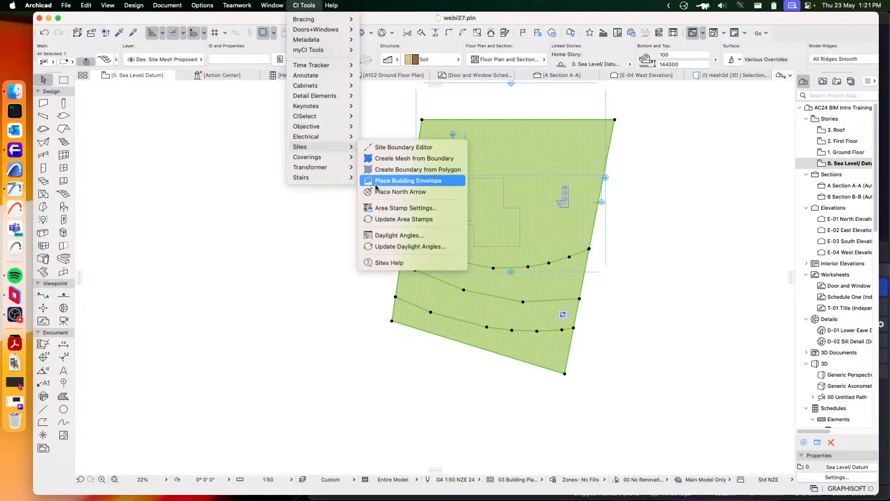
pyautogui.click(427, 185)
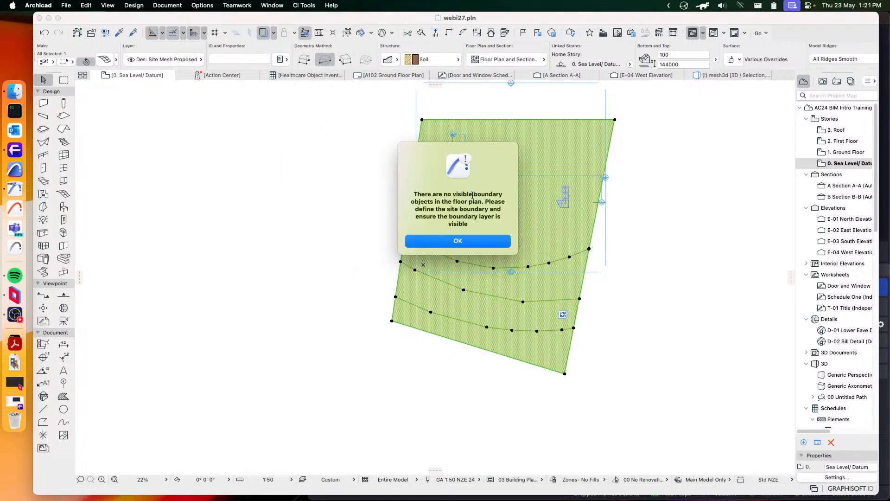
pyautogui.click(482, 241)
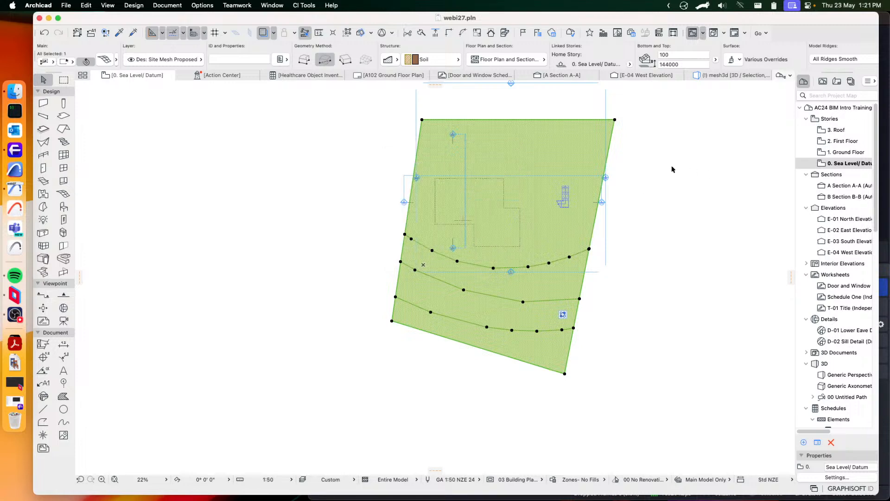
# Undo the site boundary created on the Ground Floor and return to the Sea Level/ Datum plan
pyautogui.doubleClick(842, 153)
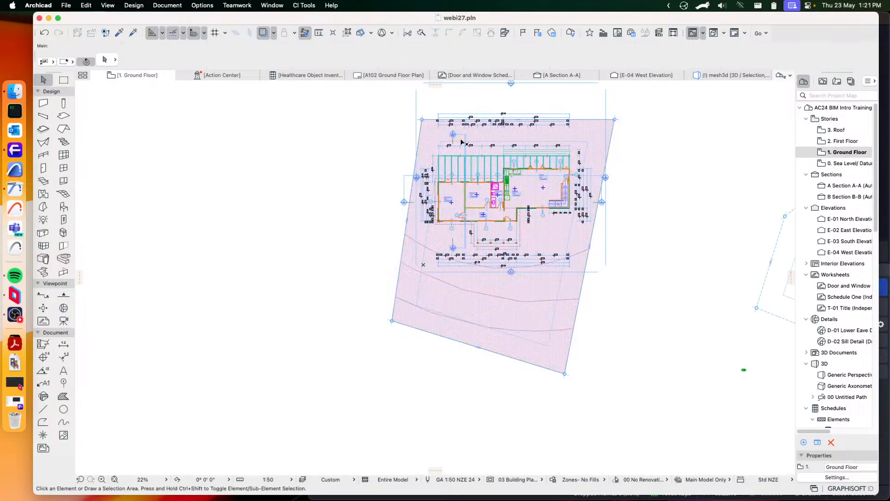
pyautogui.click(45, 33)
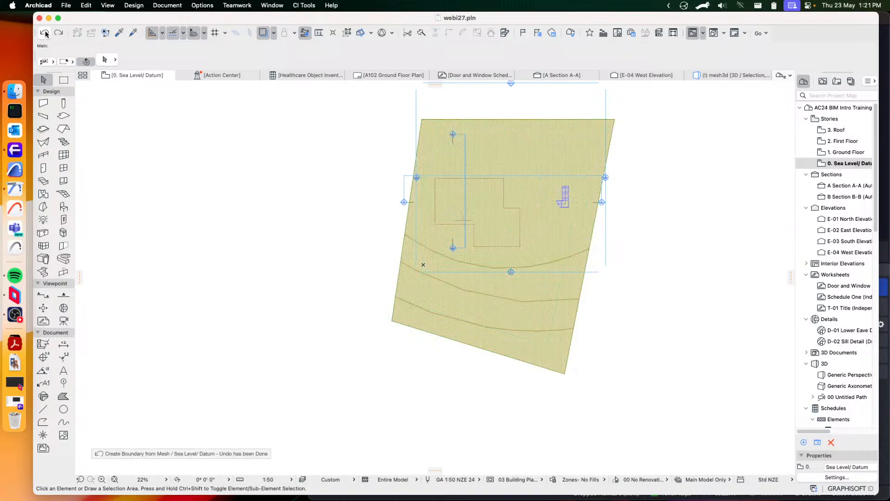
pyautogui.doubleClick(843, 153)
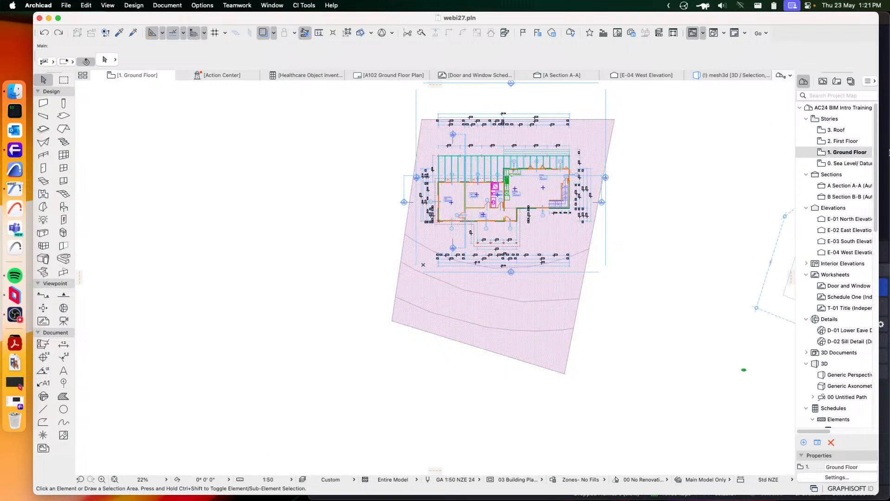
pyautogui.doubleClick(847, 164)
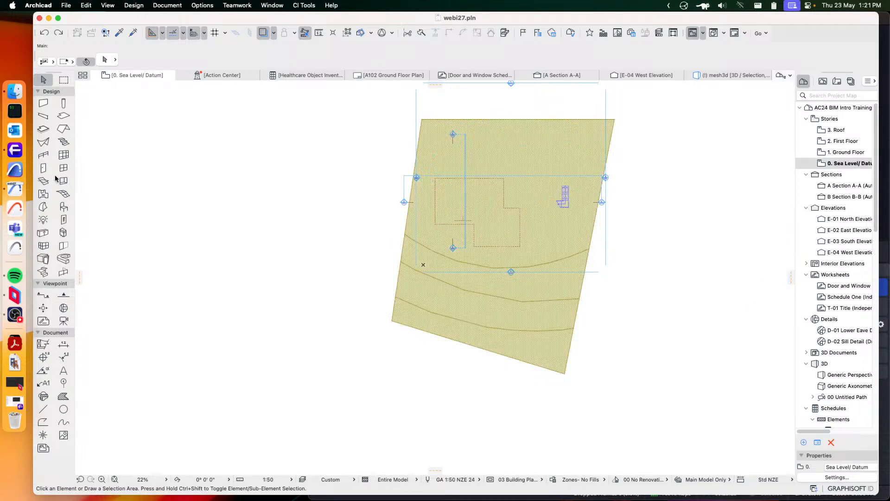
# Set the Object tool's default home story to 0. Sea Level/ Datum and return to the Arrow tool
pyautogui.click(63, 207)
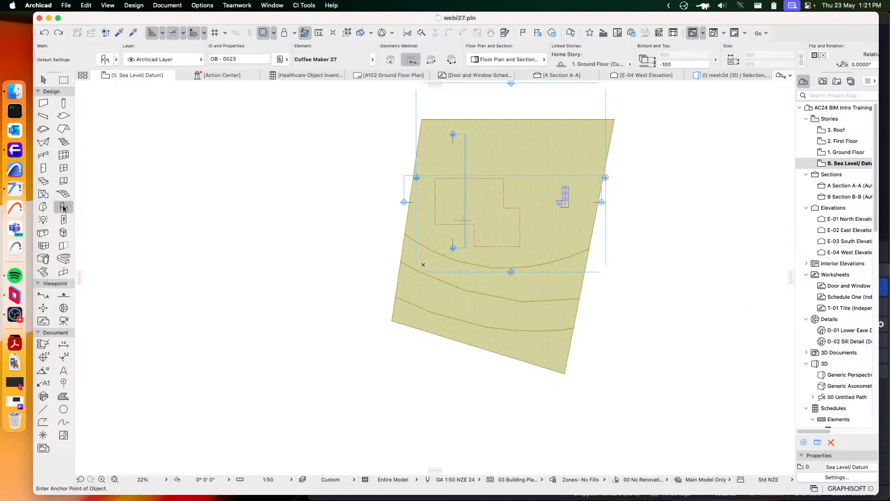
pyautogui.doubleClick(63, 207)
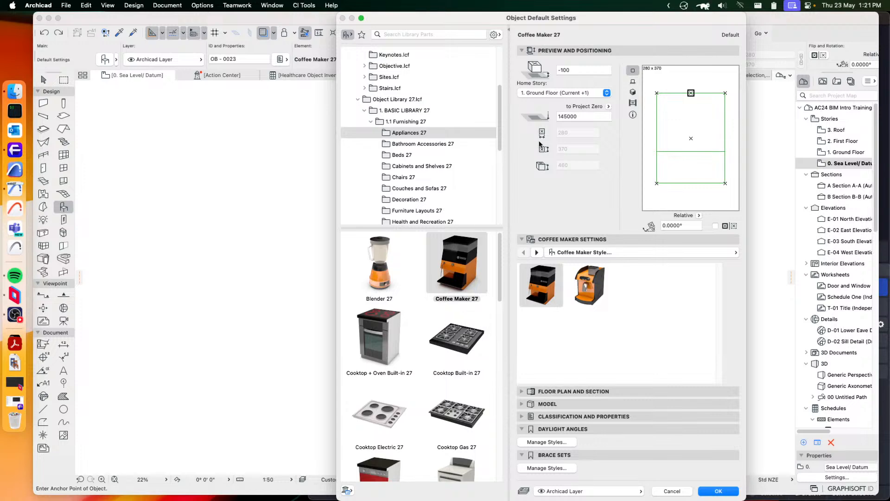
pyautogui.click(564, 93)
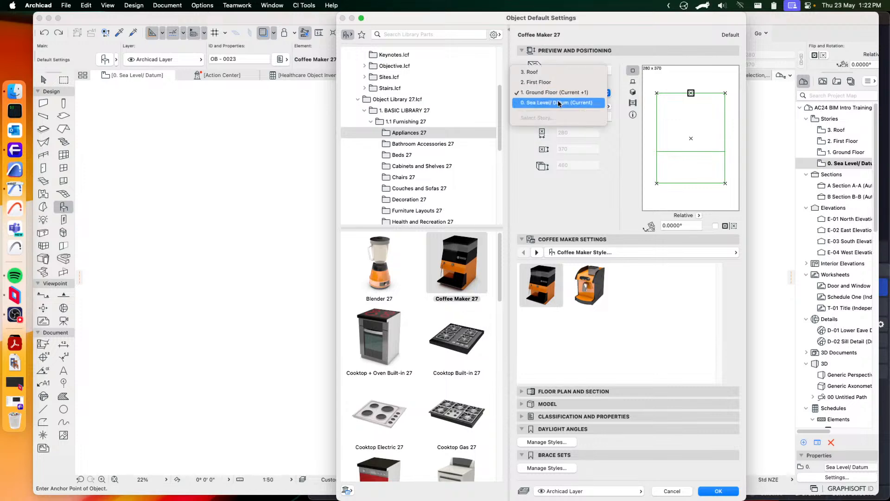
pyautogui.click(561, 105)
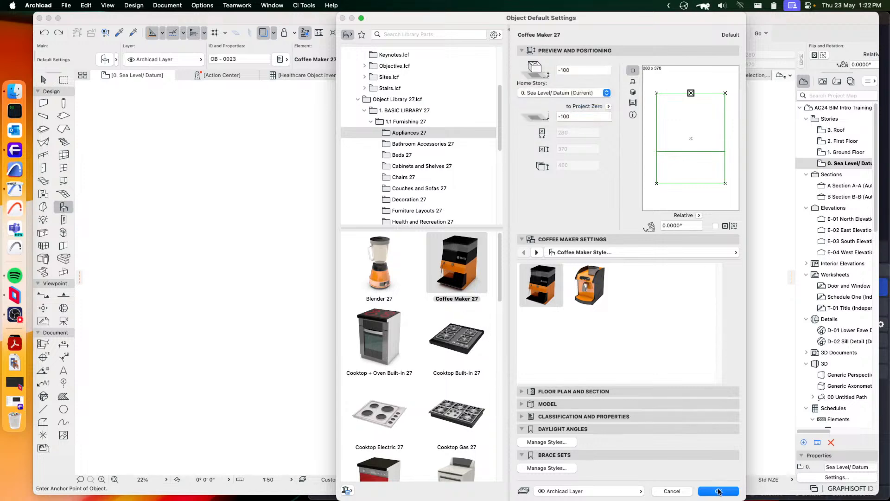
pyautogui.click(718, 491)
pyautogui.click(43, 79)
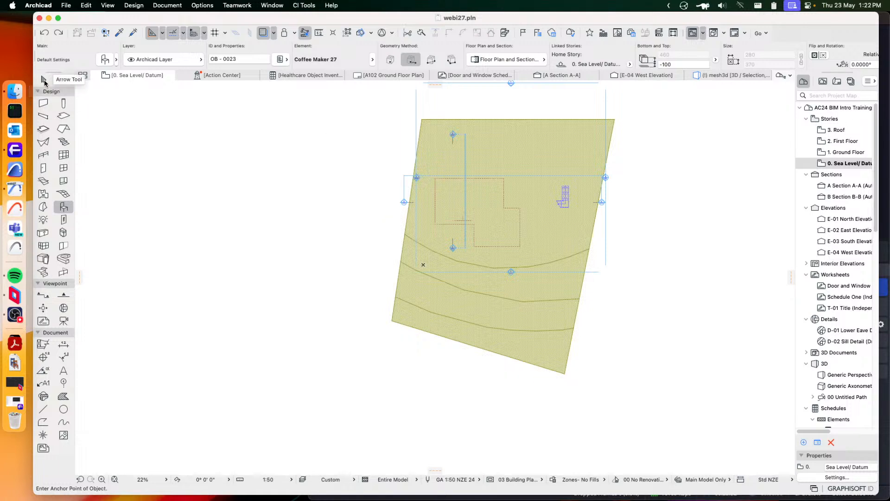
# Create a site boundary from the site mesh on the Sea Level/ Datum story with Create Boundary from Polygon
pyautogui.click(488, 123)
pyautogui.click(303, 5)
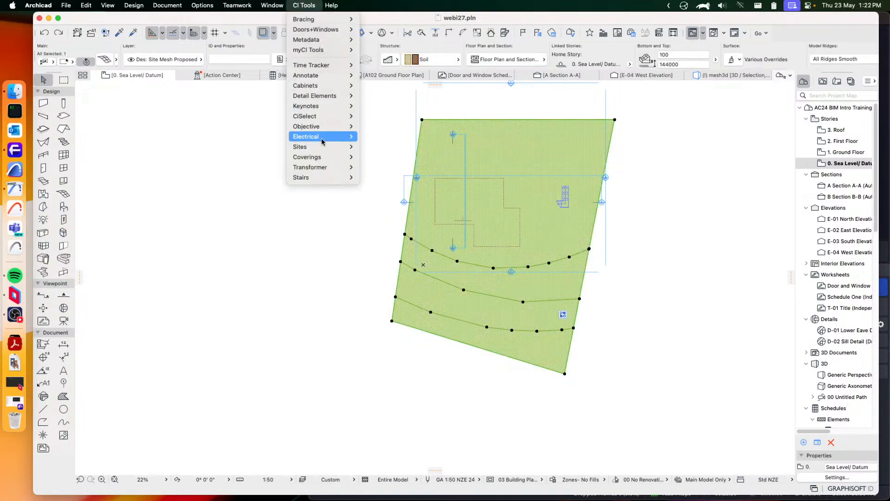
pyautogui.moveTo(325, 147)
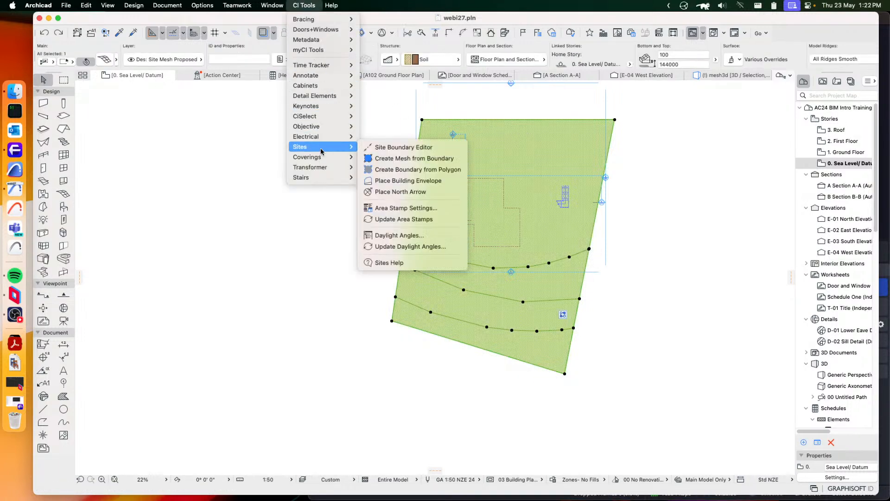
pyautogui.click(409, 170)
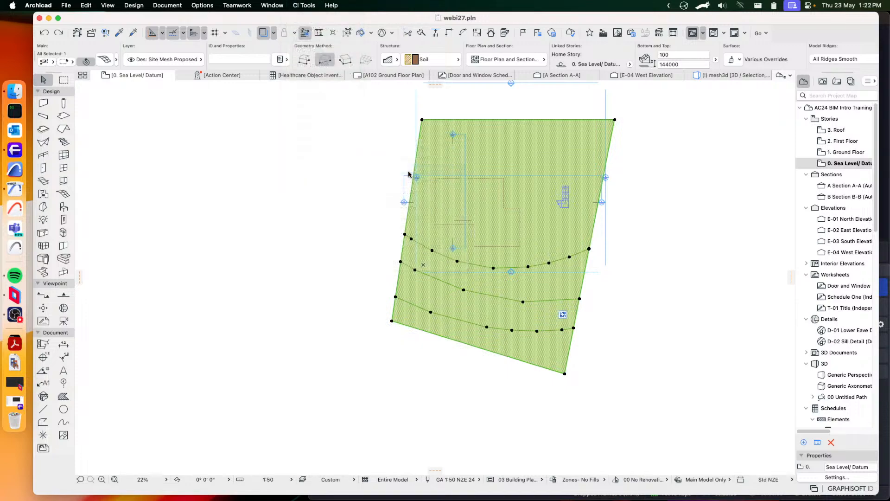
pyautogui.click(656, 221)
pyautogui.moveTo(604, 170); pyautogui.dragTo(571, 204, button='middle')
pyautogui.scroll(2, 563, 223)
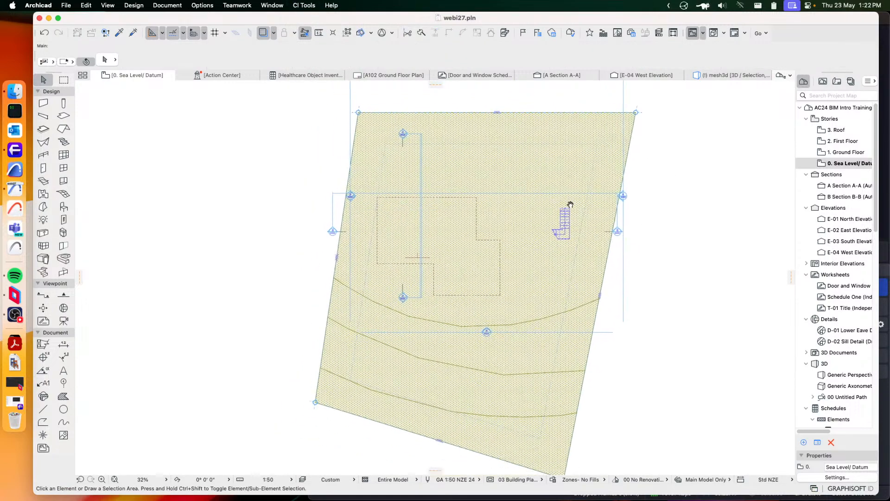
# Place a building envelope from the site mesh with a rolling height of 8000, and clear the selection
pyautogui.click(509, 171)
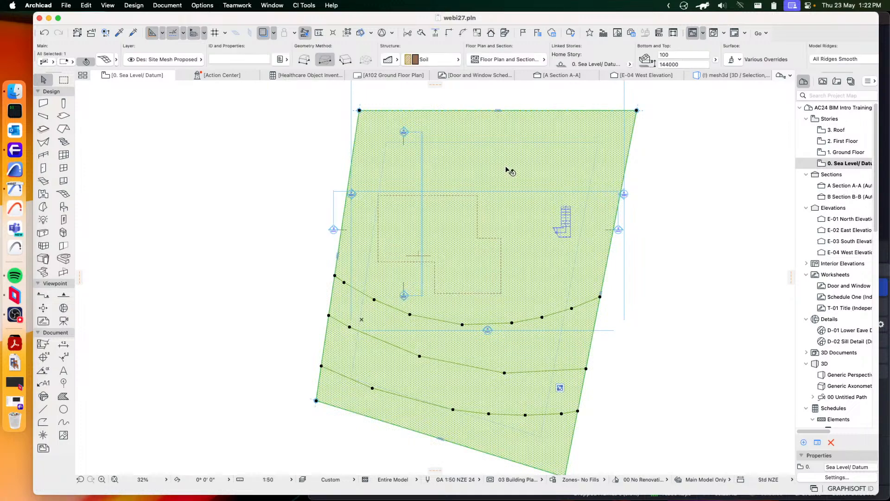
pyautogui.click(302, 5)
pyautogui.moveTo(324, 147)
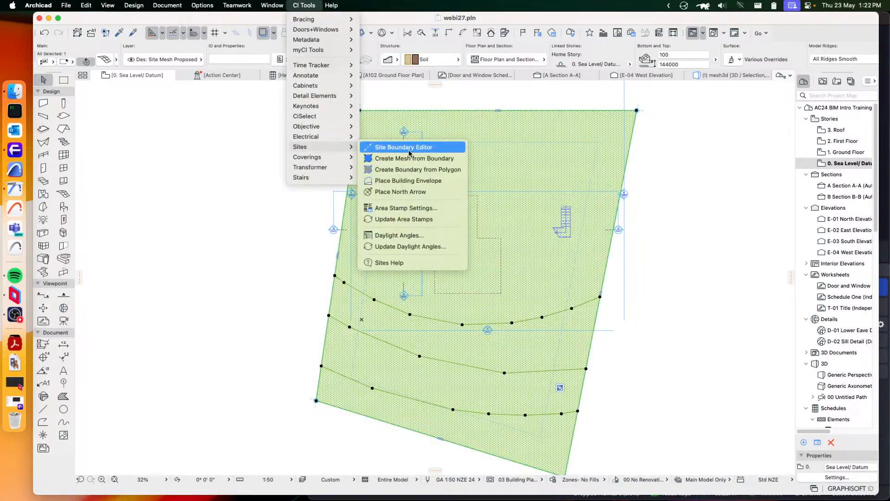
pyautogui.click(400, 181)
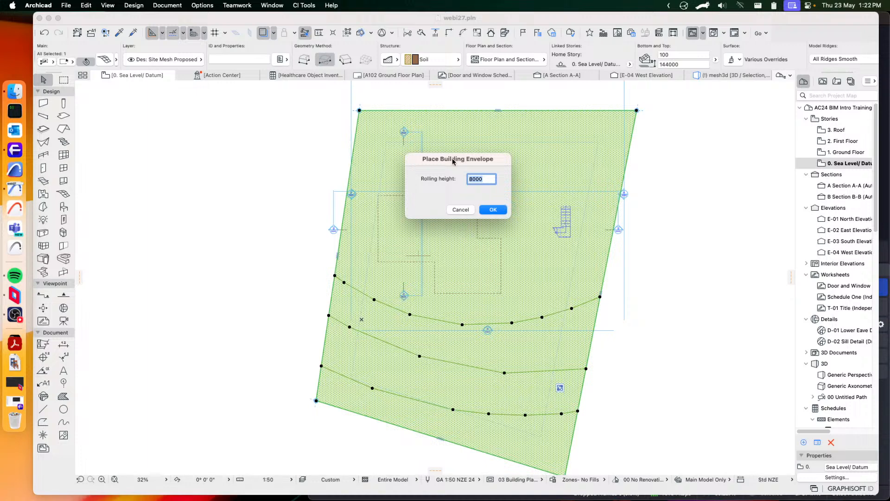
pyautogui.moveTo(453, 161); pyautogui.dragTo(531, 180)
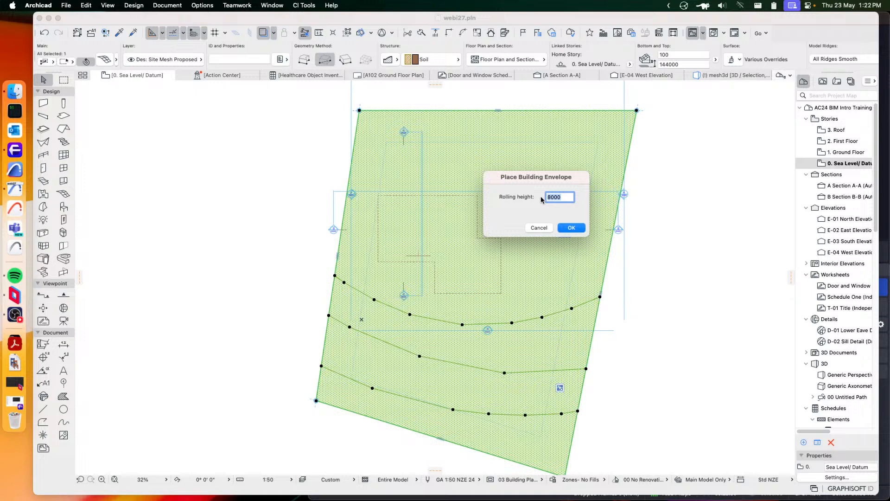
pyautogui.click(571, 227)
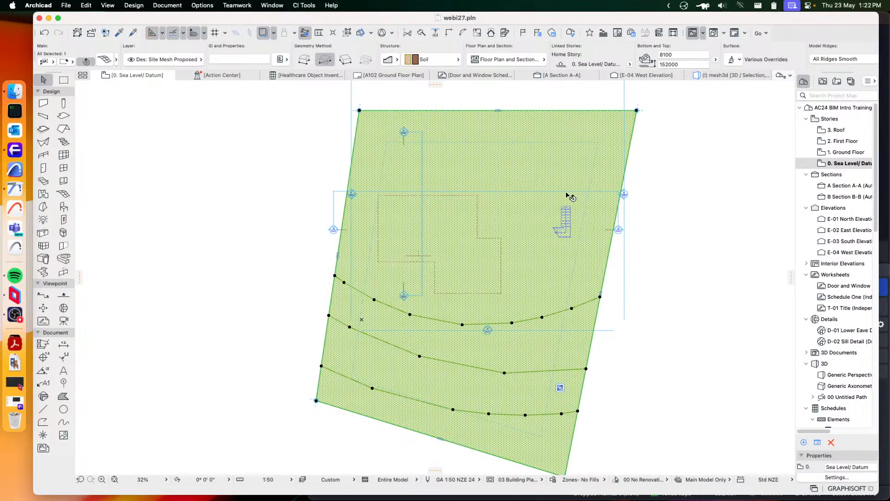
pyautogui.click(733, 171)
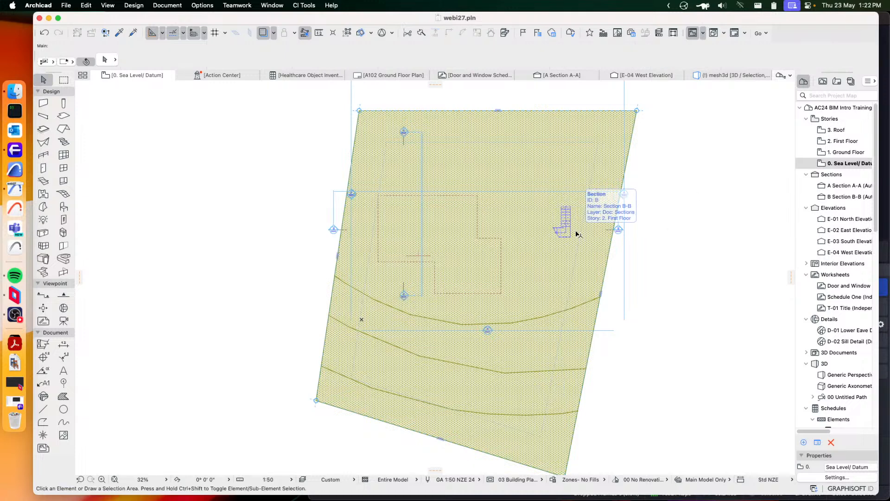
# Show all elements in 3D and bring the house and its building envelope into view
pyautogui.rightClick(274, 176)
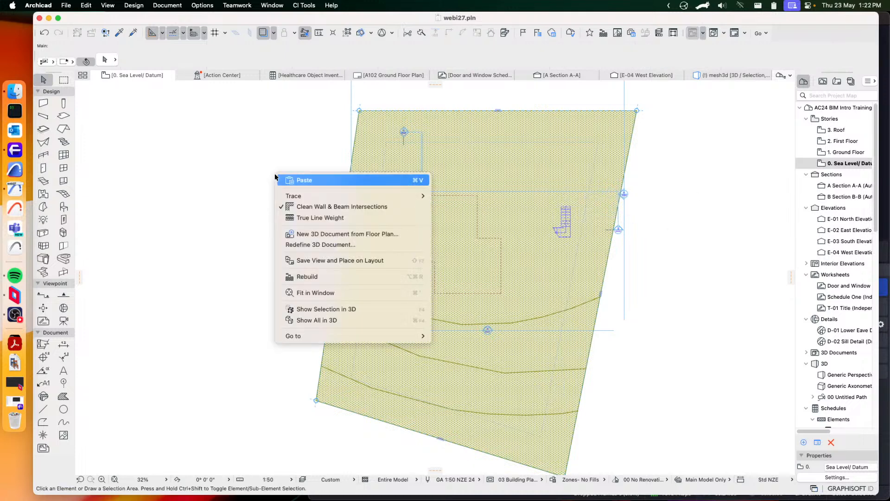
pyautogui.click(325, 320)
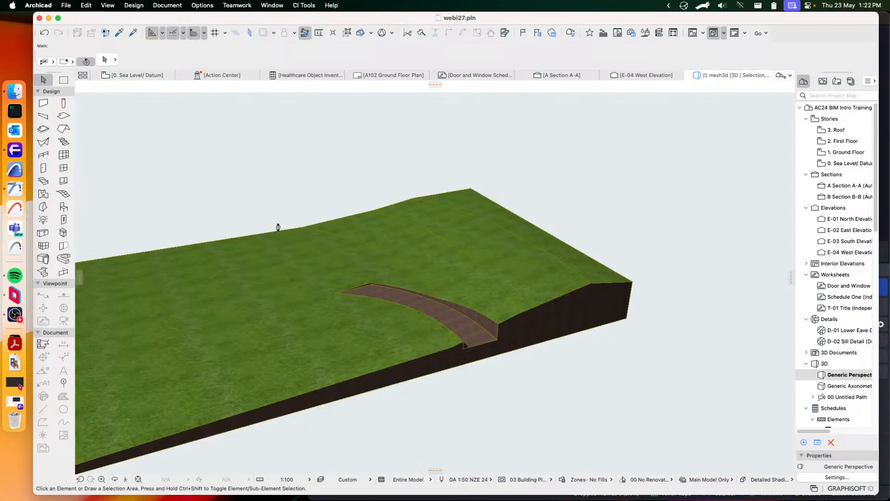
pyautogui.moveTo(376, 256); pyautogui.dragTo(640, 275)
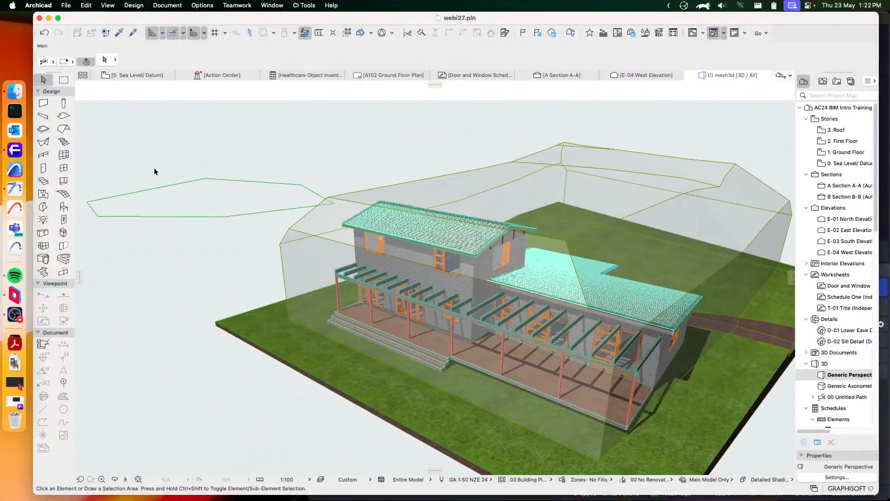
# Select all lines of the separate six-sided boundary beside the site and delete them
pyautogui.click(139, 157)
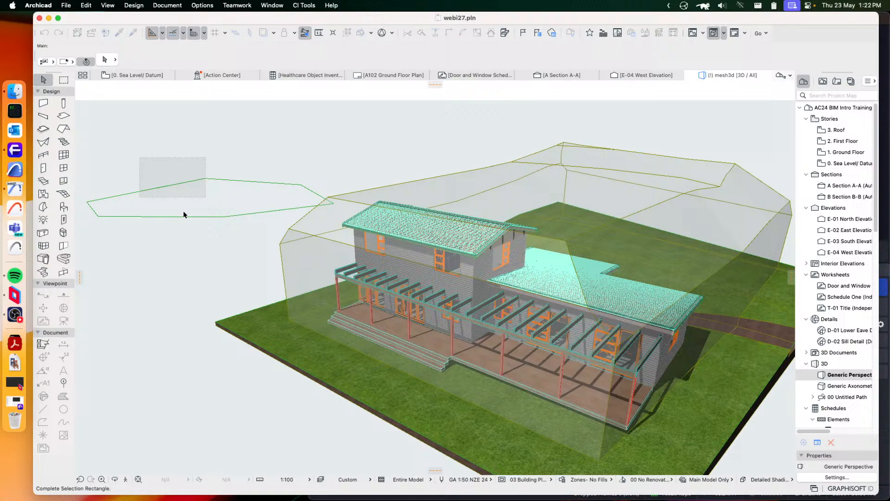
pyautogui.click(262, 258)
pyautogui.scroll(5, 197, 250)
pyautogui.press('Escape')
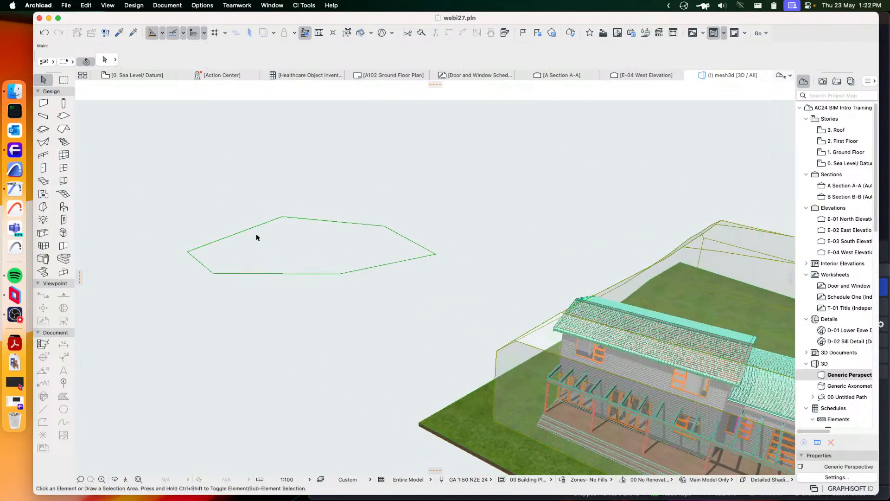
pyautogui.click(181, 192)
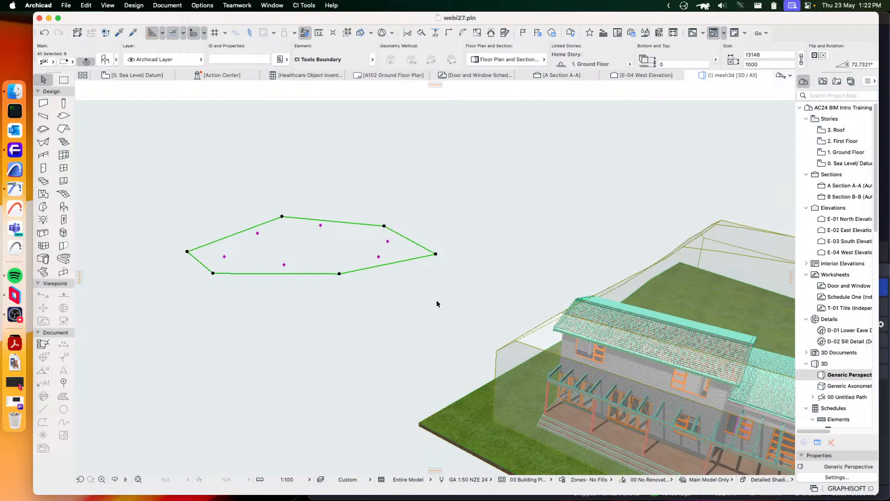
pyautogui.press('Delete')
# Select the building envelope mesh and examine from several sides how it encloses the house
pyautogui.moveTo(530, 307); pyautogui.dragTo(183, 227, button='middle')
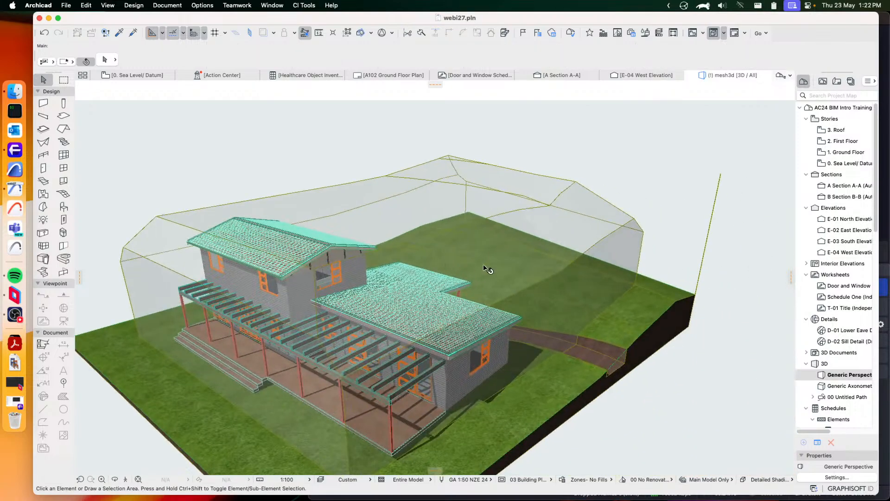
pyautogui.keyDown('shift'); pyautogui.moveTo(484, 267); pyautogui.dragTo(394, 213, button='middle'); pyautogui.keyUp('shift')
pyautogui.click(397, 205)
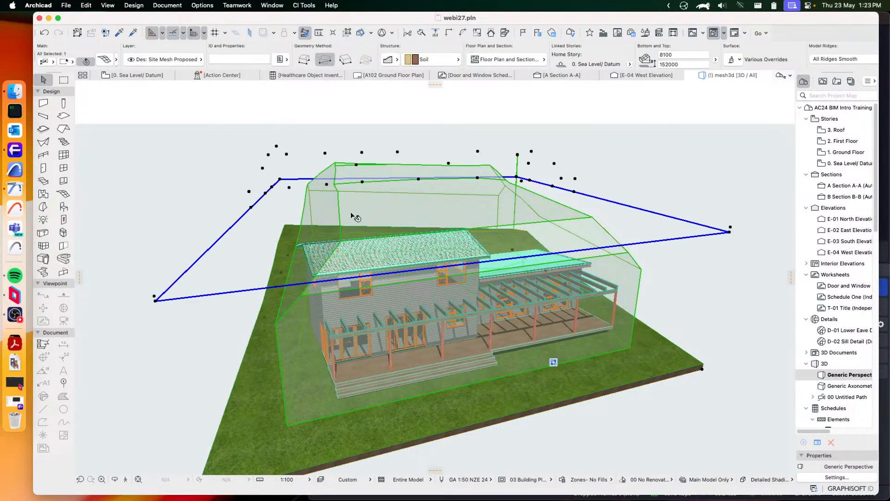
pyautogui.keyDown('shift'); pyautogui.moveTo(313, 240); pyautogui.dragTo(457, 190, button='middle'); pyautogui.keyUp('shift')
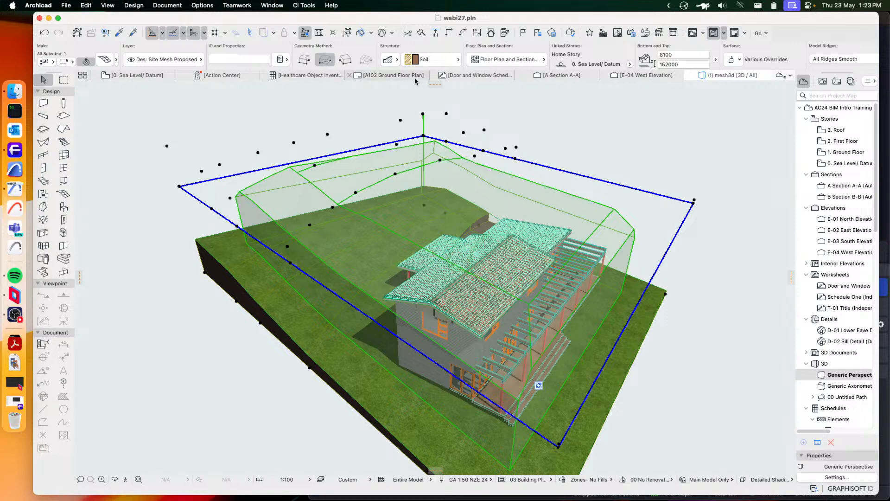
# Override all linked surfaces of the building envelope mesh with Paint - Cadmium Orange
pyautogui.click(104, 59)
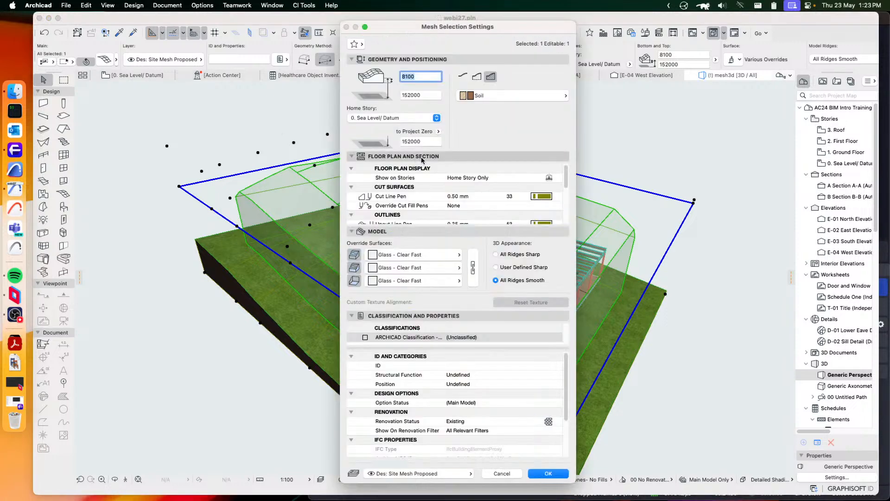
pyautogui.click(407, 254)
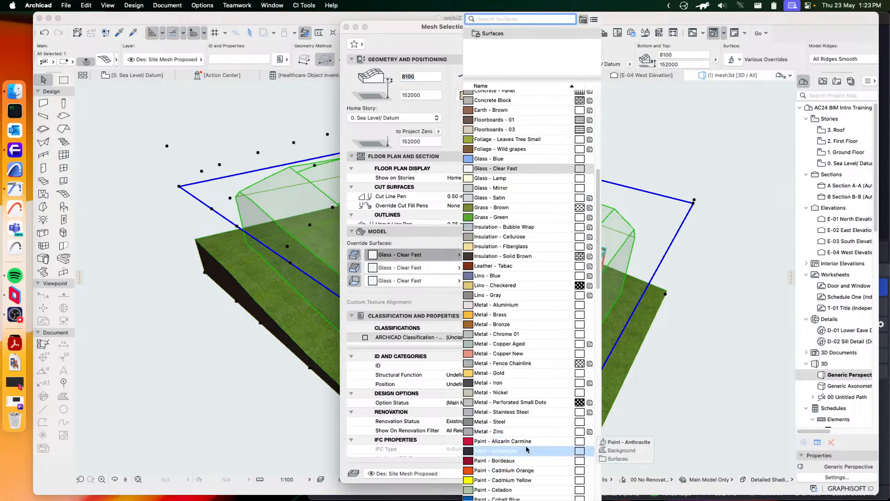
pyautogui.click(502, 470)
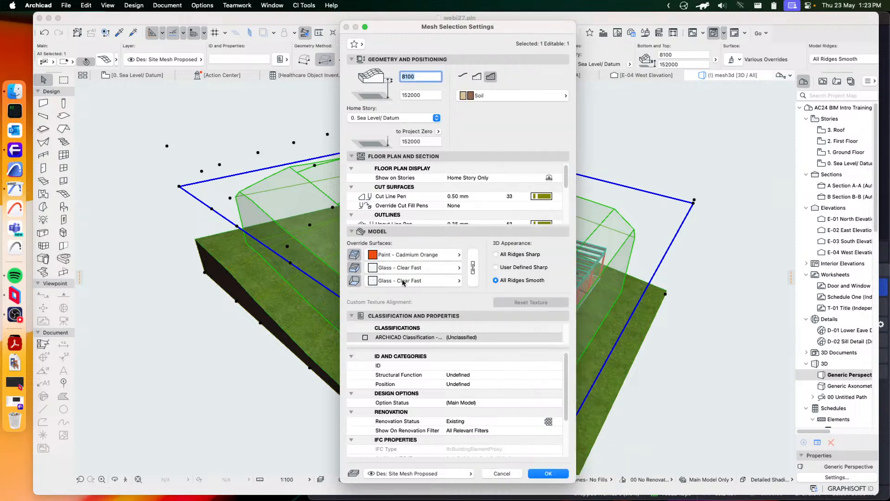
pyautogui.click(473, 267)
pyautogui.click(548, 473)
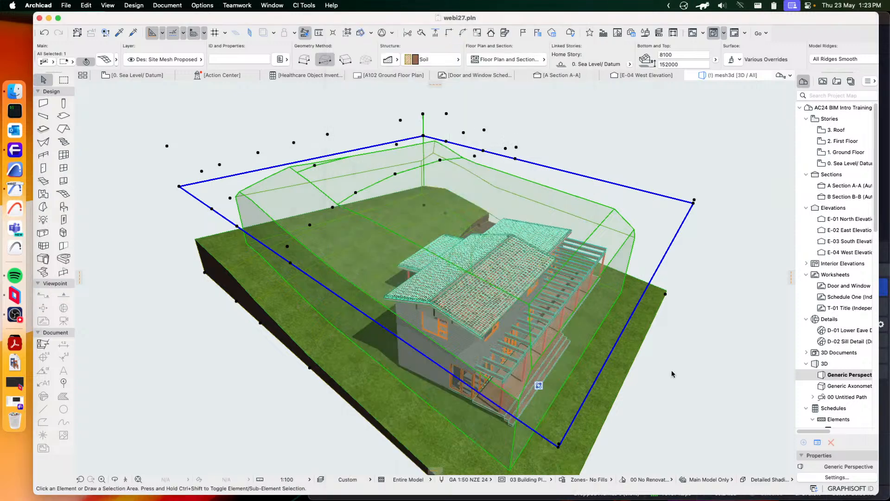
# Clear the selection and examine the envelope from several sides for house parts that break through it
pyautogui.keyDown('shift'); pyautogui.moveTo(363, 318); pyautogui.dragTo(483, 263, button='middle'); pyautogui.keyUp('shift')
pyautogui.scroll(3, 421, 310)
pyautogui.moveTo(584, 387); pyautogui.dragTo(326, 208, button='middle')
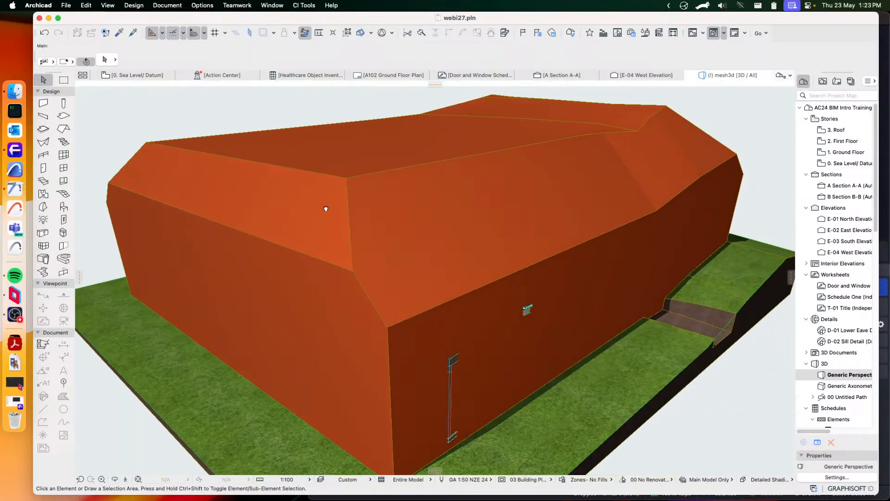
pyautogui.moveTo(409, 255); pyautogui.dragTo(354, 204, button='middle')
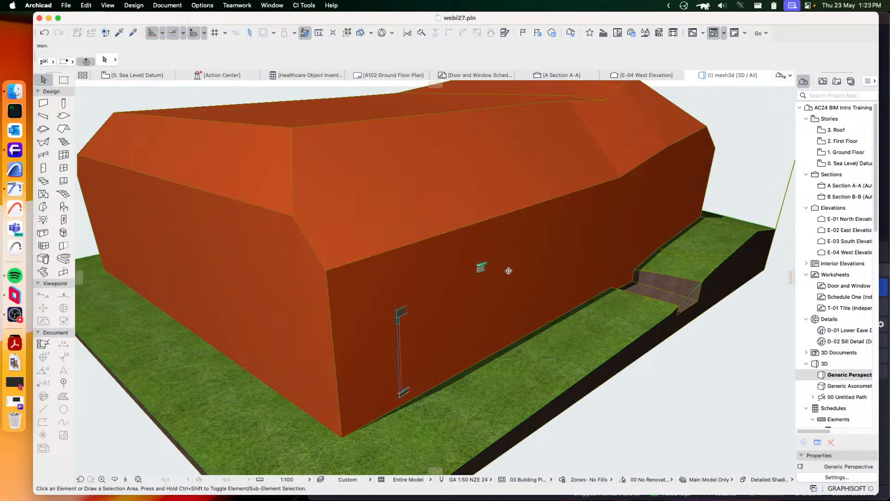
pyautogui.keyDown('shift'); pyautogui.moveTo(507, 270); pyautogui.dragTo(497, 191, button='middle'); pyautogui.keyUp('shift')
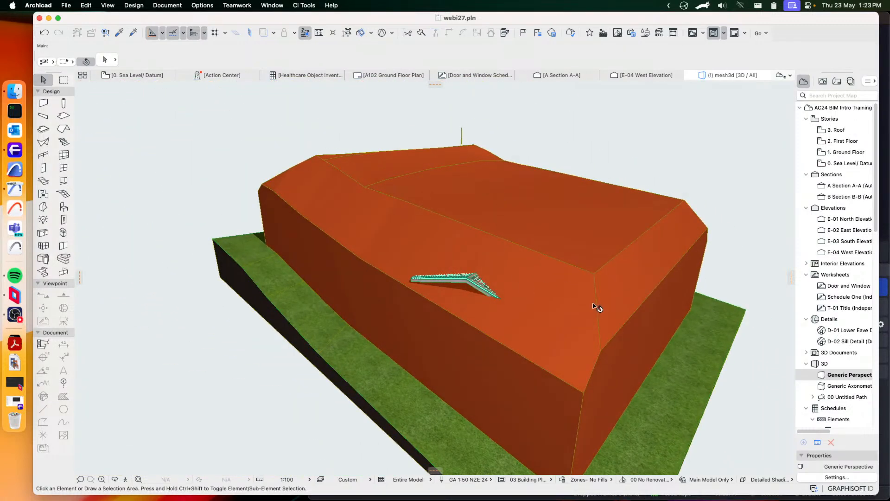
pyautogui.keyDown('shift'); pyautogui.moveTo(597, 308); pyautogui.dragTo(400, 200, button='middle'); pyautogui.keyUp('shift')
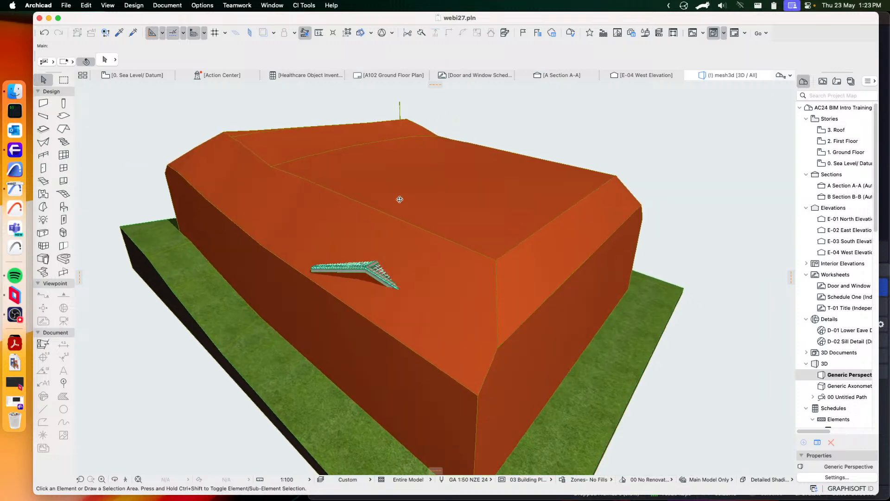
# Set all linked surfaces of the building envelope mesh to Glass - Clear Fast and clear the selection
pyautogui.click(400, 199)
pyautogui.click(105, 59)
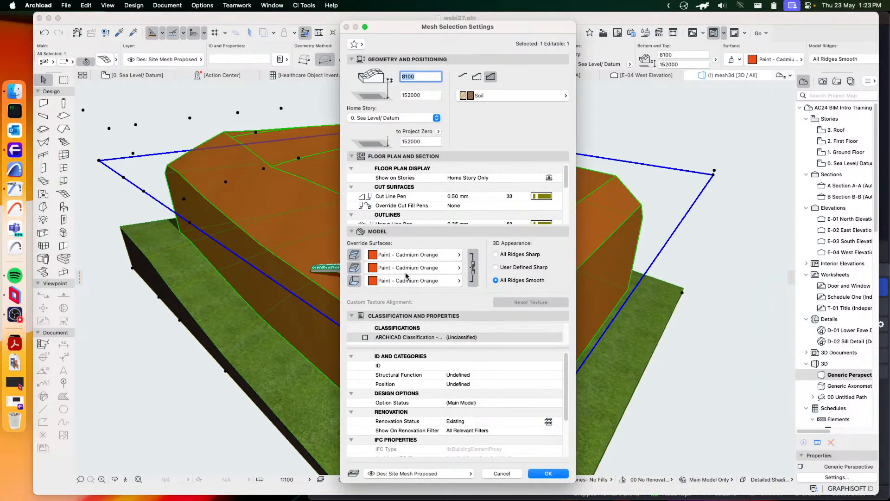
pyautogui.click(422, 256)
pyautogui.scroll(10, 536, 301)
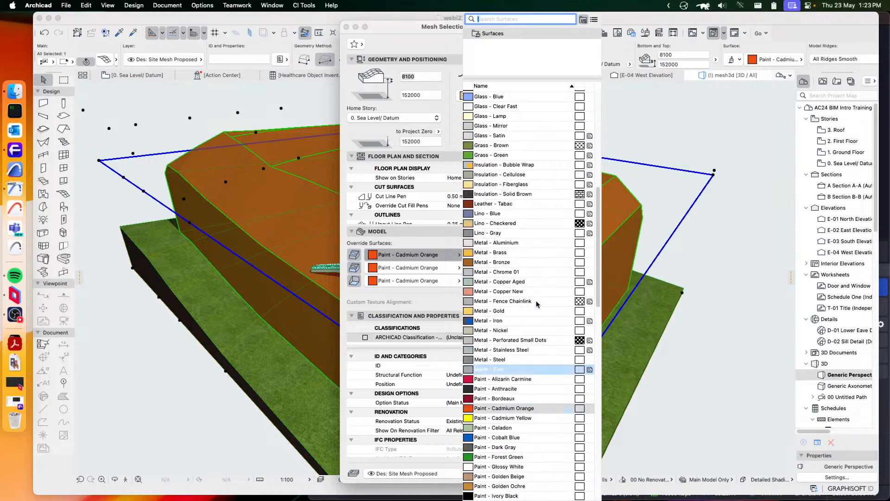
pyautogui.click(510, 176)
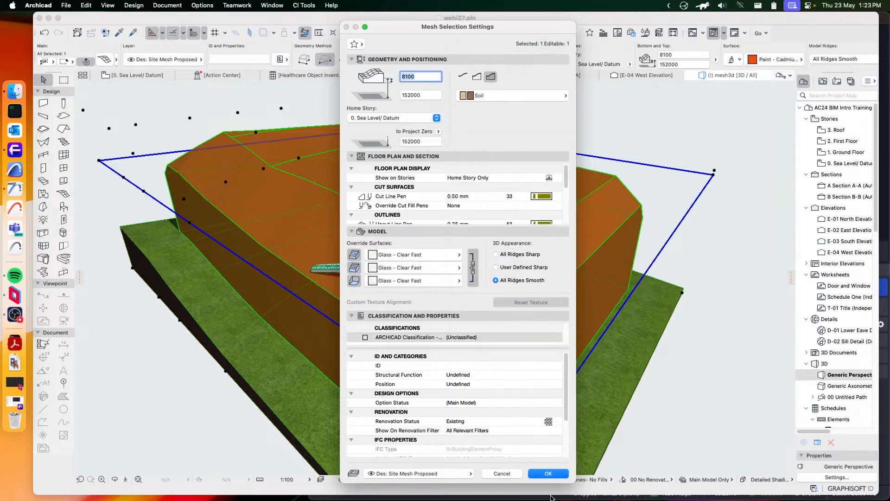
pyautogui.click(548, 473)
pyautogui.click(721, 271)
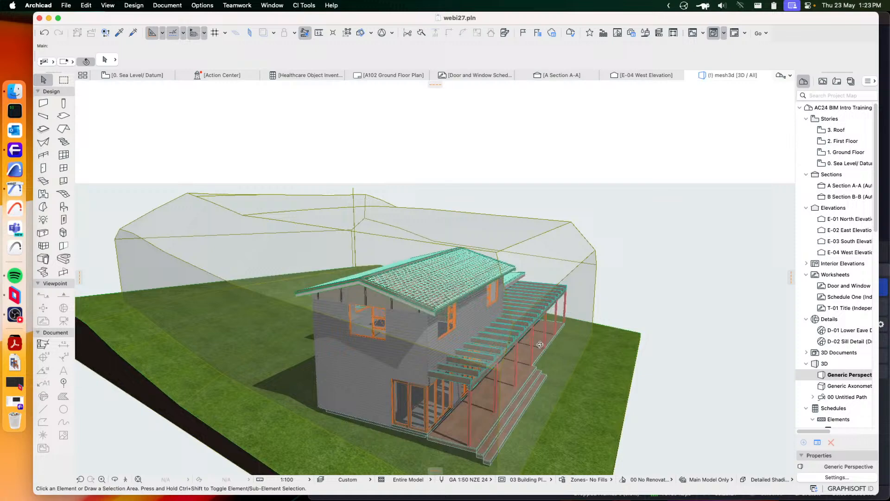
pyautogui.keyDown('shift'); pyautogui.moveTo(540, 345); pyautogui.dragTo(537, 316, button='middle'); pyautogui.keyUp('shift')
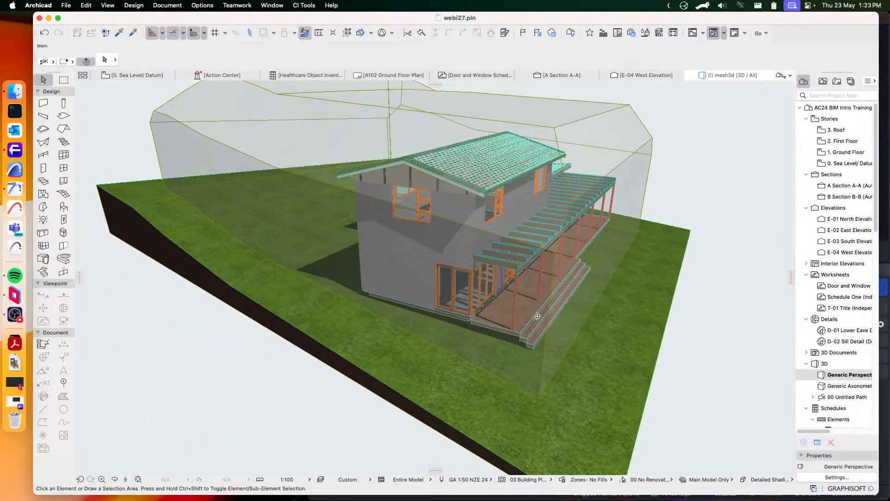
# Open section A-A, set the building envelope mesh's building material to Air Space, and clear the selection
pyautogui.click(382, 120)
pyautogui.click(735, 182)
pyautogui.doubleClick(843, 186)
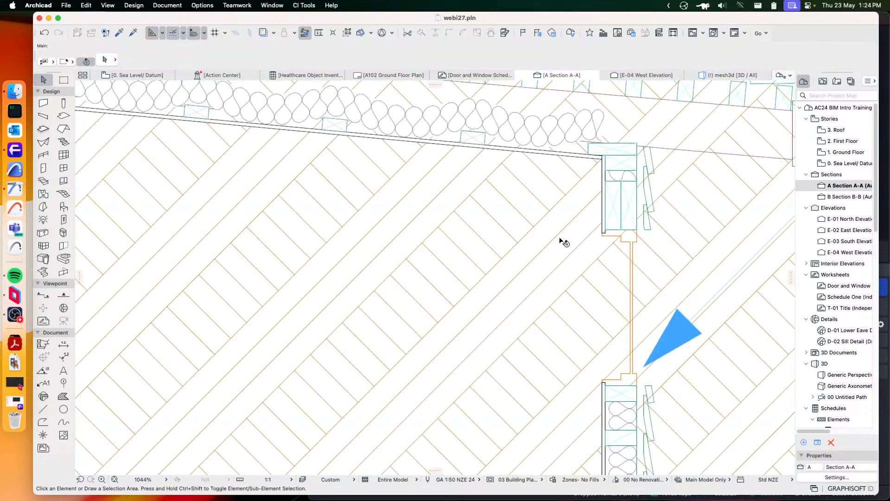
pyautogui.scroll(-15, 615, 281)
pyautogui.scroll(5, 616, 281)
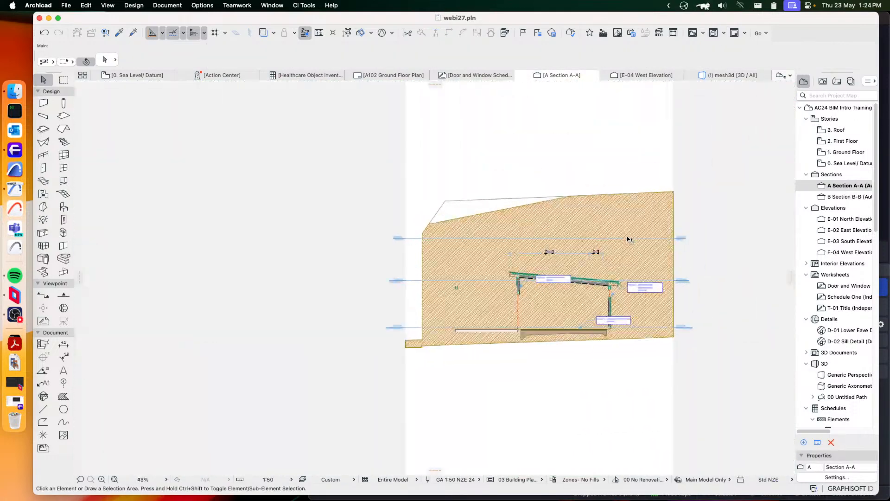
pyautogui.click(496, 191)
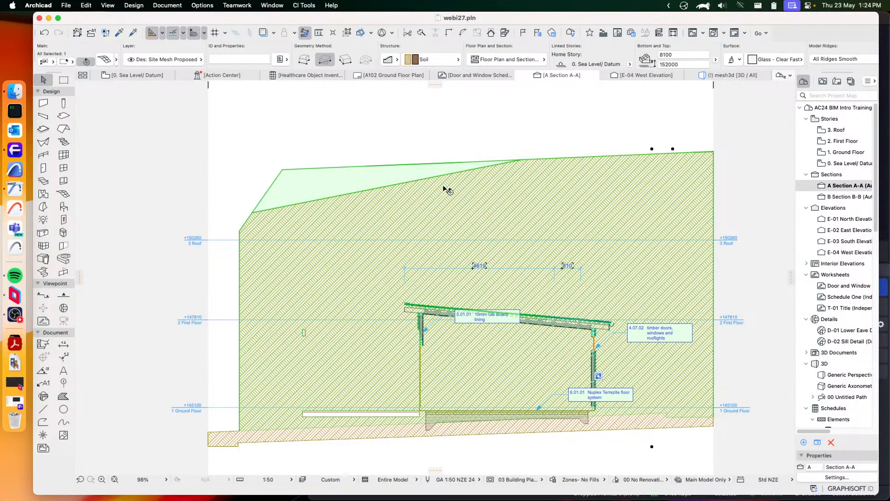
pyautogui.click(431, 60)
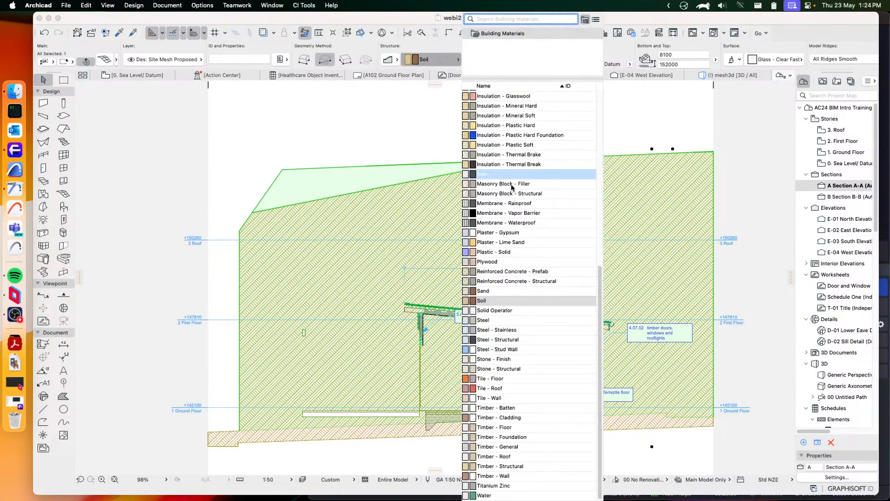
pyautogui.scroll(10, 522, 202)
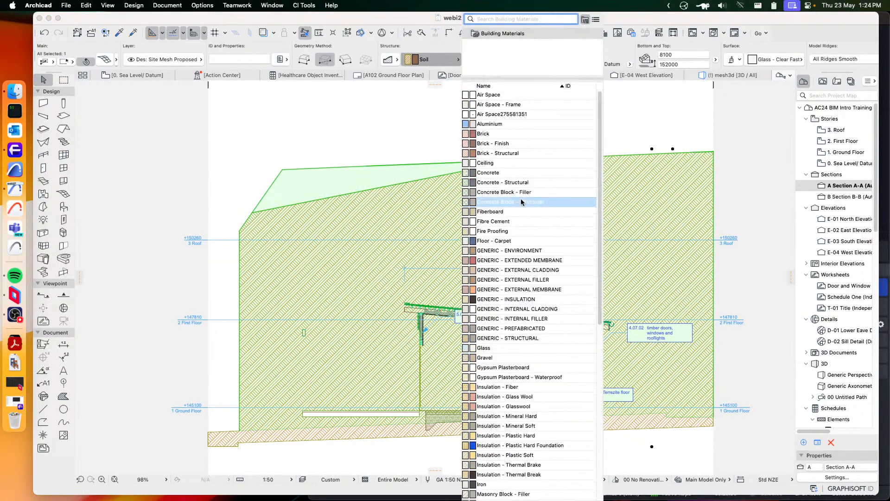
pyautogui.click(488, 97)
pyautogui.click(492, 124)
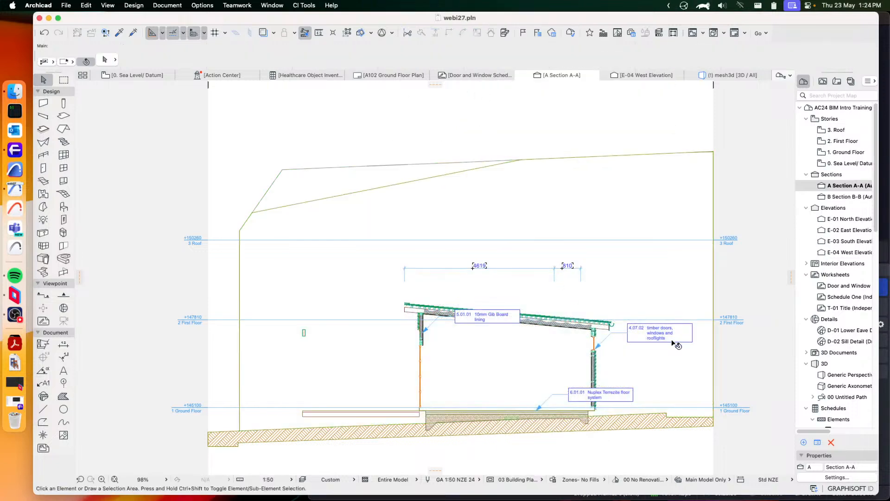
# Check the house roof against the envelope outline in section A-A
pyautogui.scroll(5, 672, 343)
pyautogui.moveTo(540, 289); pyautogui.dragTo(626, 263, button='middle')
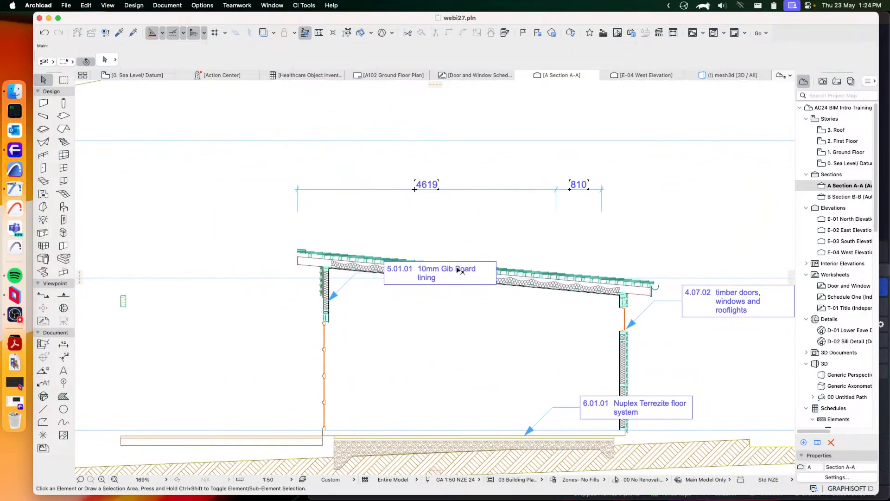
pyautogui.scroll(-5, 459, 270)
pyautogui.moveTo(222, 164); pyautogui.dragTo(280, 205, button='middle')
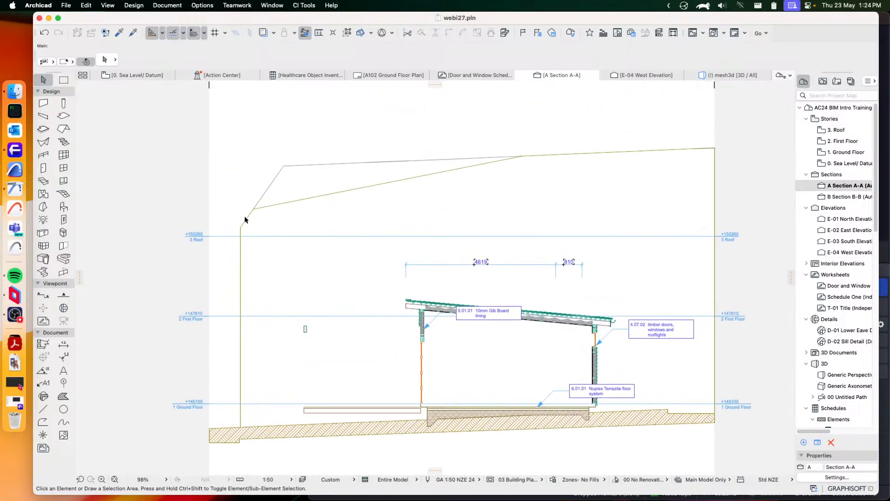
# Open section B-B and examine where the upper roof and chimney meet the sloping envelope line
pyautogui.doubleClick(848, 196)
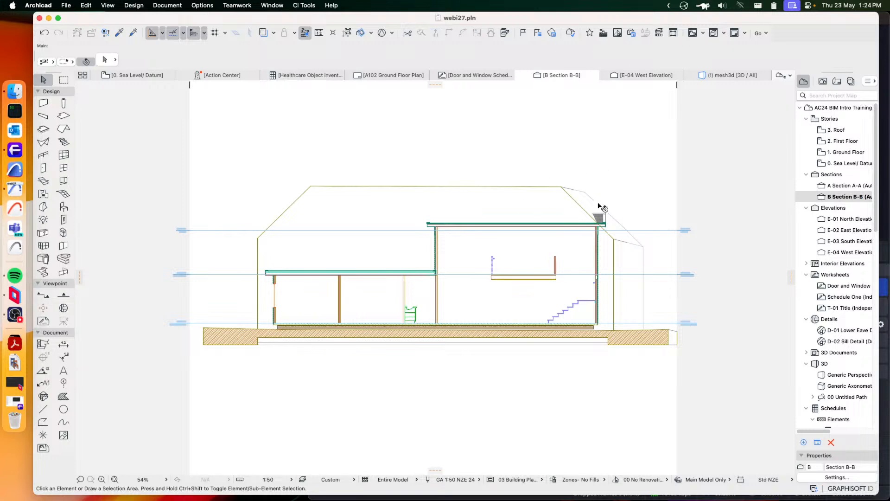
pyautogui.scroll(2, 501, 221)
pyautogui.hscroll(-2, 270, 243)
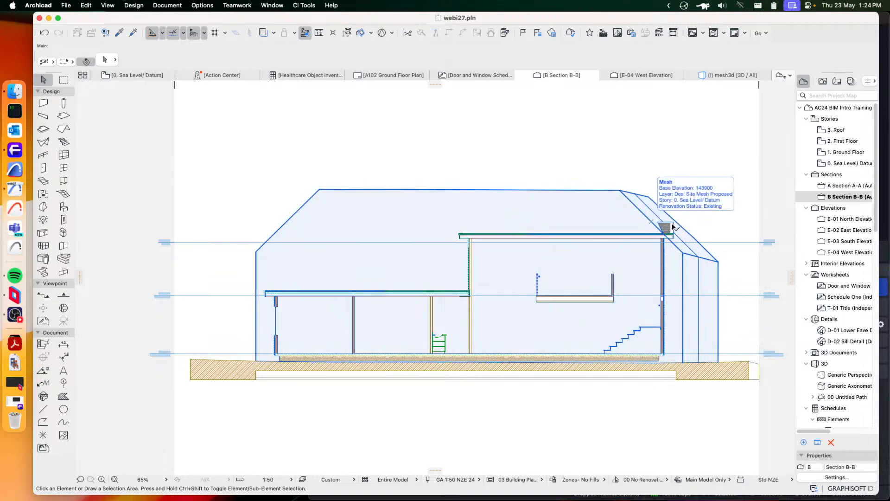
pyautogui.scroll(5, 651, 222)
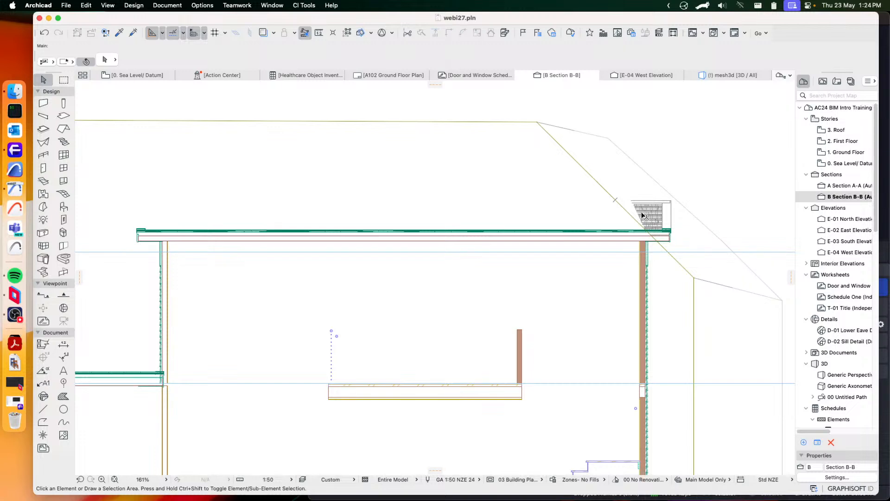
pyautogui.scroll(-3, 640, 215)
pyautogui.moveTo(574, 195); pyautogui.dragTo(632, 225, button='middle')
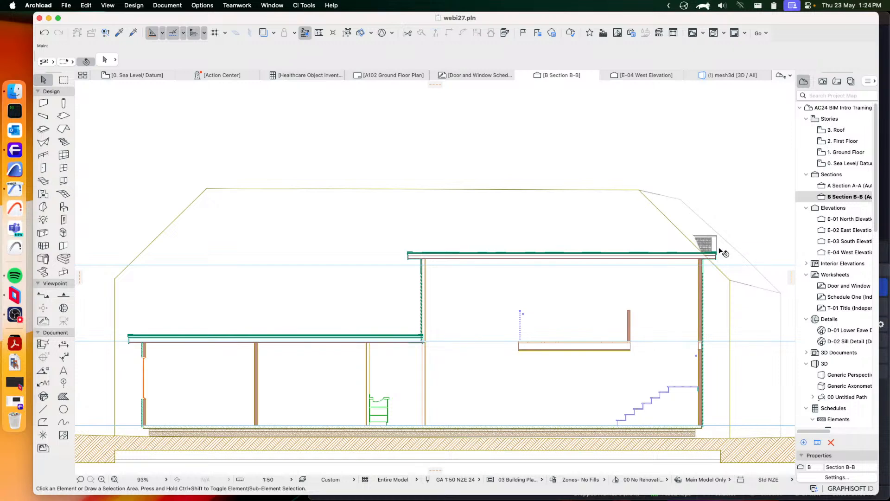
# Return to the 3D view and examine the building envelope over the sloping site from several sides
pyautogui.click(723, 75)
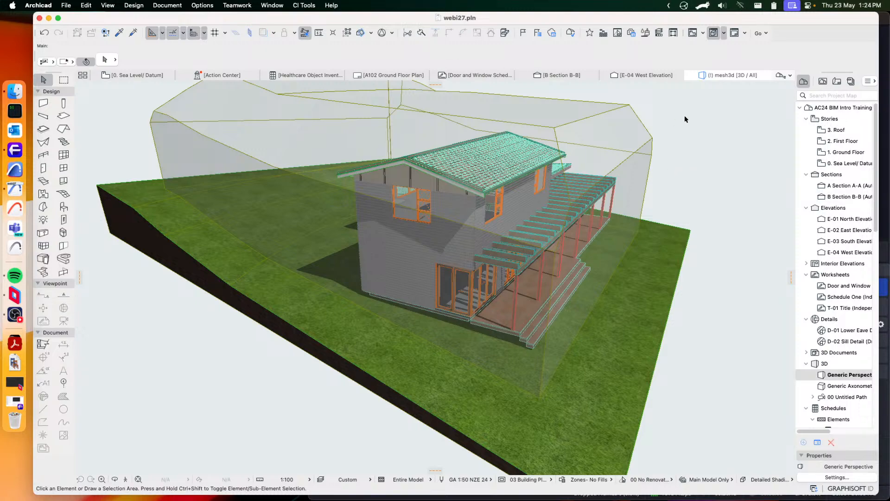
pyautogui.keyDown('shift'); pyautogui.moveTo(685, 116); pyautogui.dragTo(614, 199, button='middle'); pyautogui.keyUp('shift')
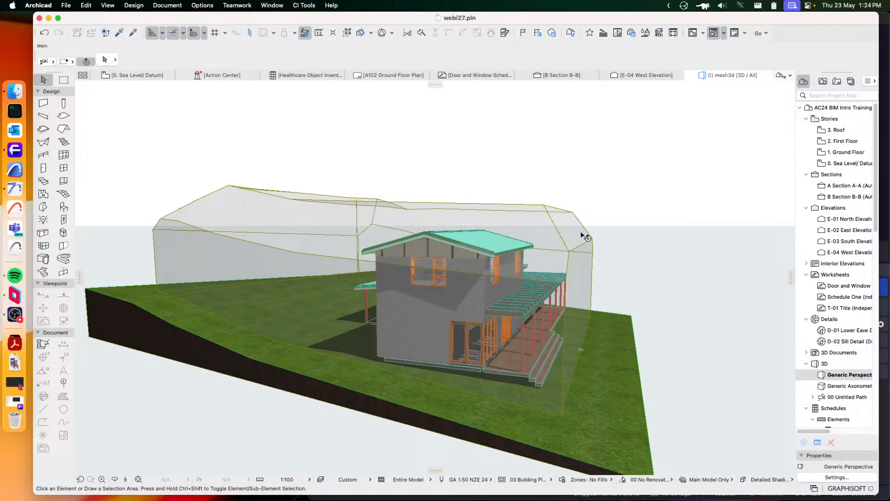
pyautogui.keyDown('shift'); pyautogui.moveTo(584, 243); pyautogui.dragTo(537, 214, button='middle'); pyautogui.keyUp('shift')
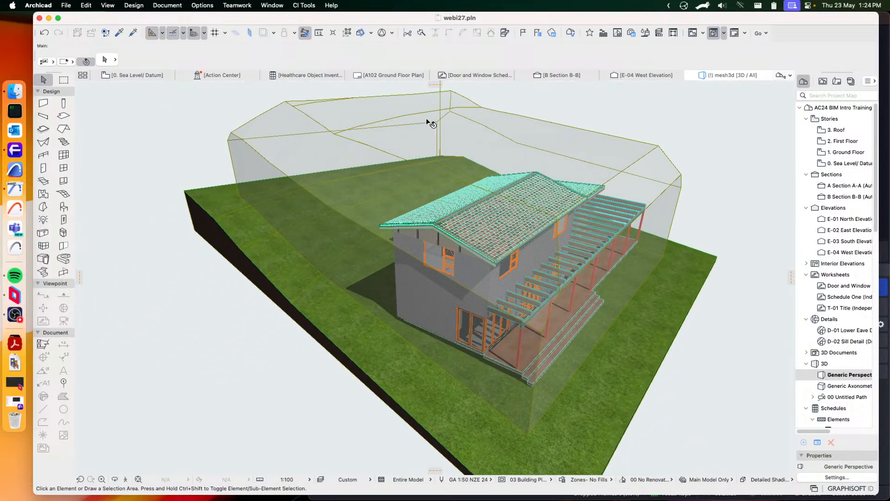
pyautogui.keyDown('shift'); pyautogui.moveTo(430, 124); pyautogui.dragTo(503, 272, button='middle'); pyautogui.keyUp('shift')
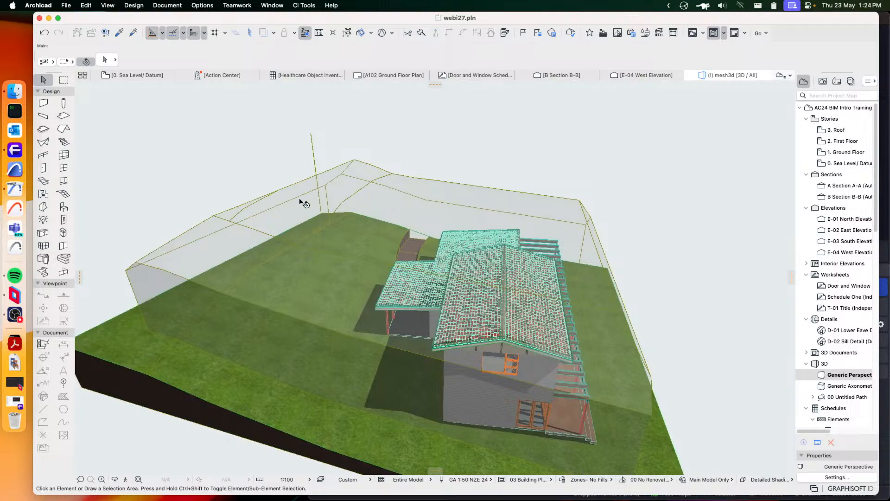
pyautogui.keyDown('shift'); pyautogui.moveTo(328, 237); pyautogui.dragTo(408, 230, button='middle'); pyautogui.keyUp('shift')
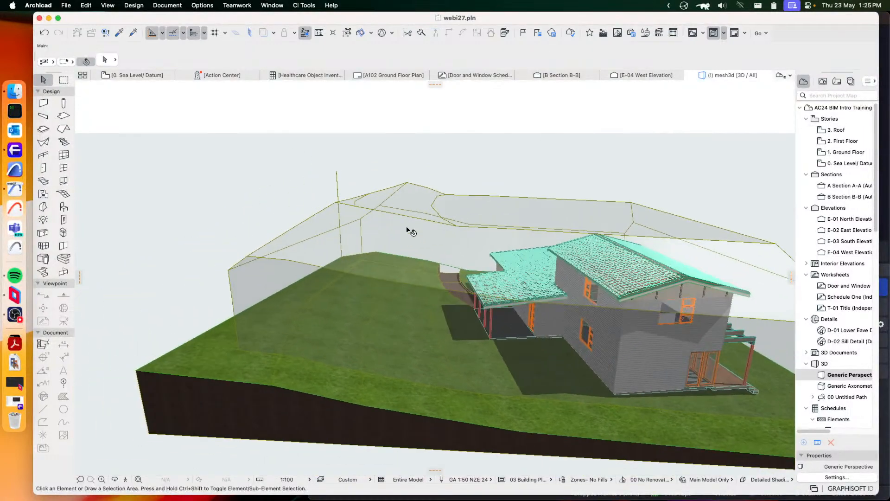
pyautogui.keyDown('shift'); pyautogui.moveTo(355, 195); pyautogui.dragTo(387, 189, button='middle'); pyautogui.keyUp('shift')
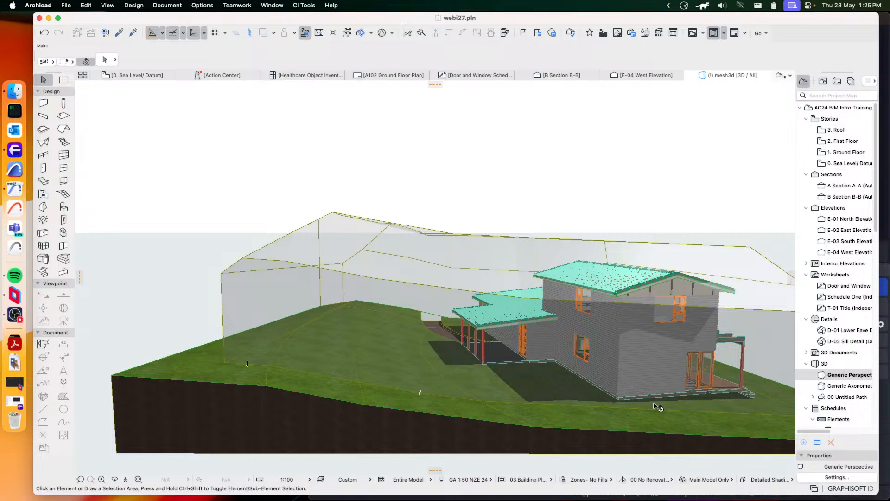
pyautogui.keyDown('shift'); pyautogui.moveTo(702, 416); pyautogui.dragTo(505, 335, button='middle'); pyautogui.keyUp('shift')
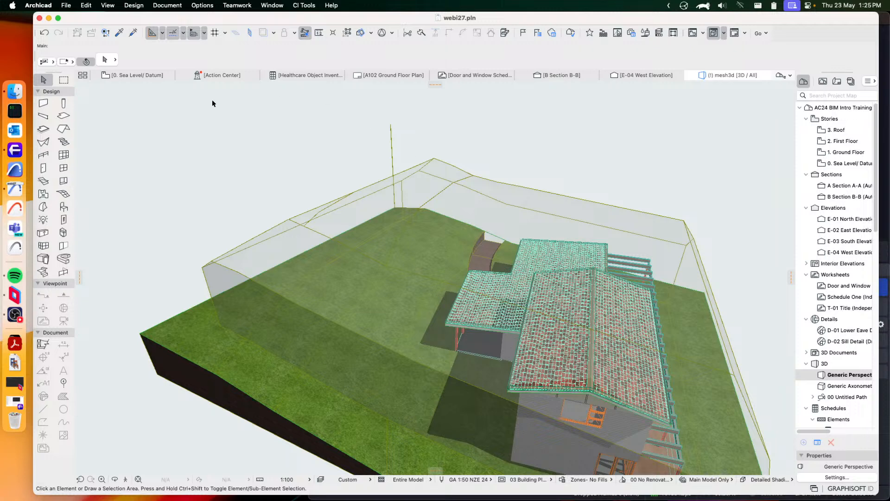
# Open the 0. Sea Level/Datum plan and examine the length and bearing label on the site's upper boundary line
pyautogui.click(138, 74)
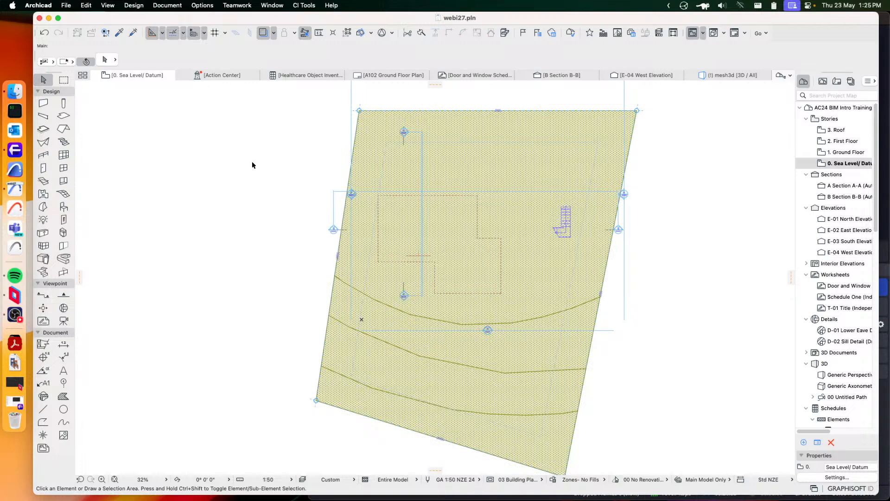
pyautogui.hotkey('ctrl', 'shift')
pyautogui.hotkey('ctrl', 'Up')
pyautogui.hotkey('ctrl', 'Up')
pyautogui.scroll(2, 626, 246)
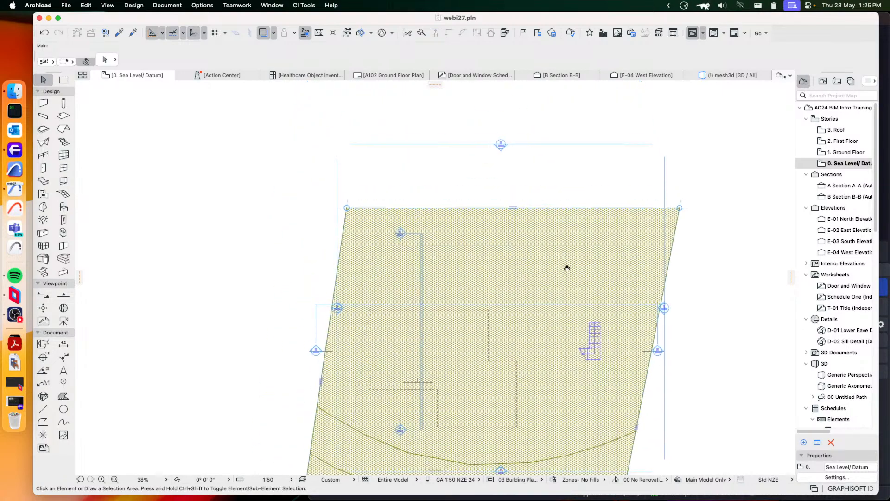
pyautogui.scroll(5, 515, 209)
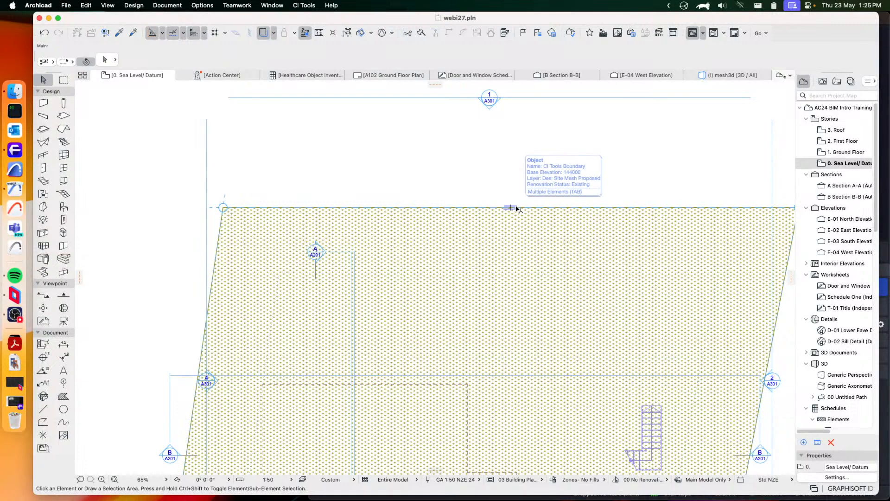
pyautogui.click(512, 209)
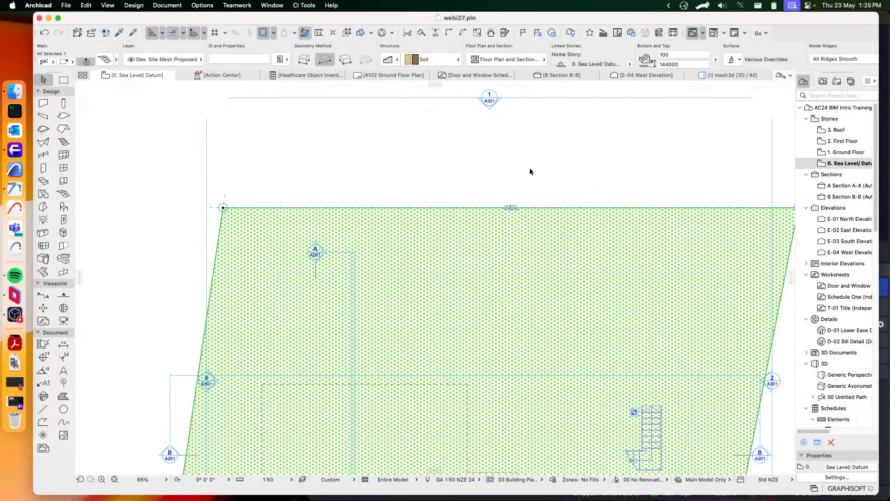
pyautogui.click(530, 172)
pyautogui.scroll(6, 501, 203)
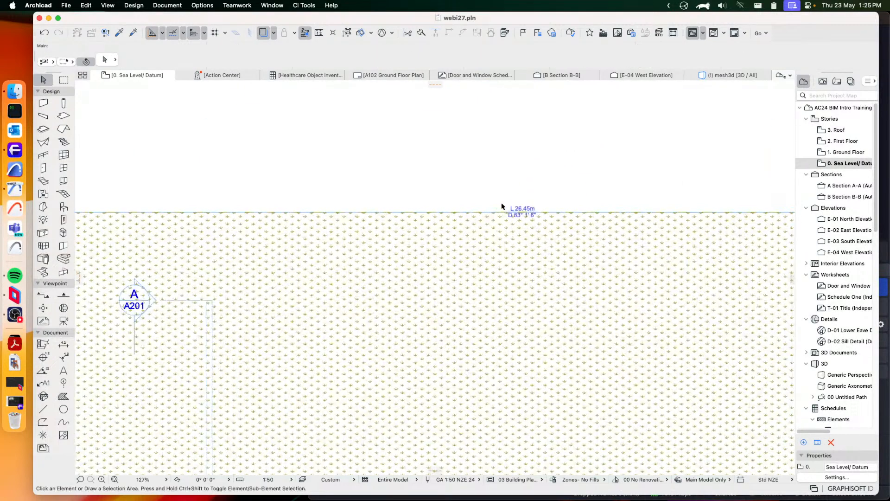
pyautogui.click(524, 214)
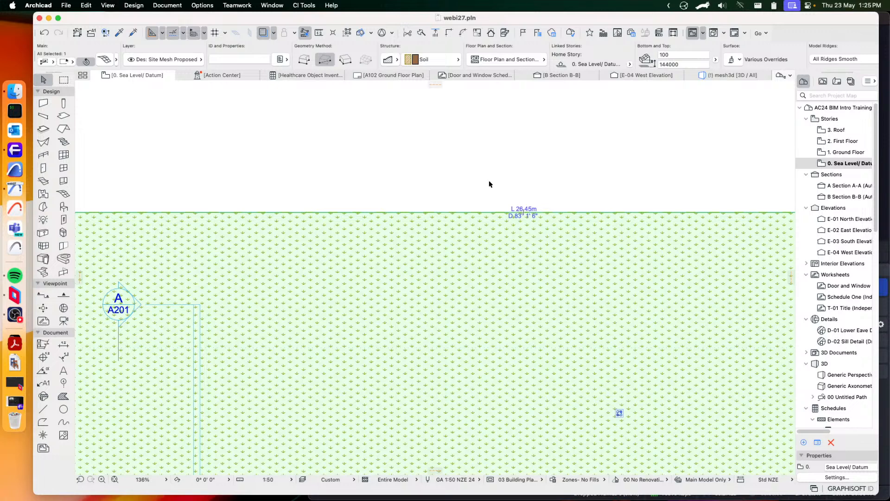
pyautogui.click(458, 182)
pyautogui.moveTo(421, 178); pyautogui.dragTo(668, 236, button='middle')
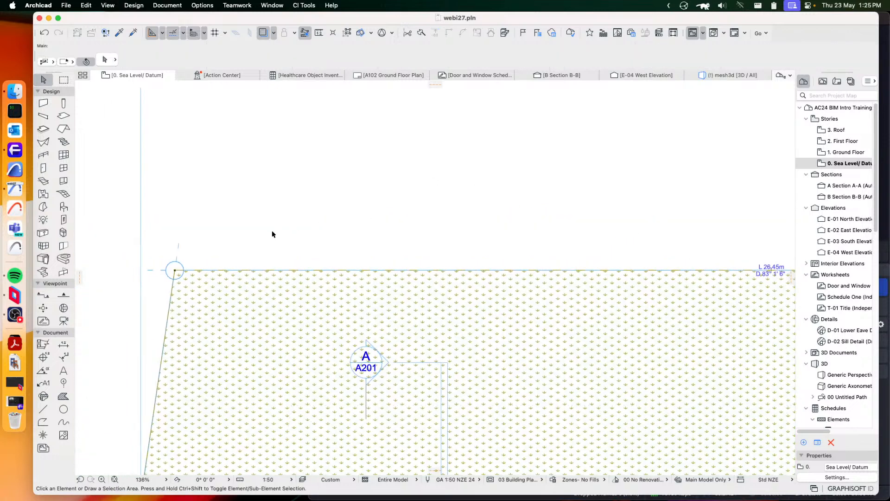
# Select the CI Tools Boundary object along the site's sloping left edge and open its settings
pyautogui.click(176, 271)
pyautogui.moveTo(237, 342); pyautogui.dragTo(375, 257, button='middle')
pyautogui.scroll(-5, 373, 278)
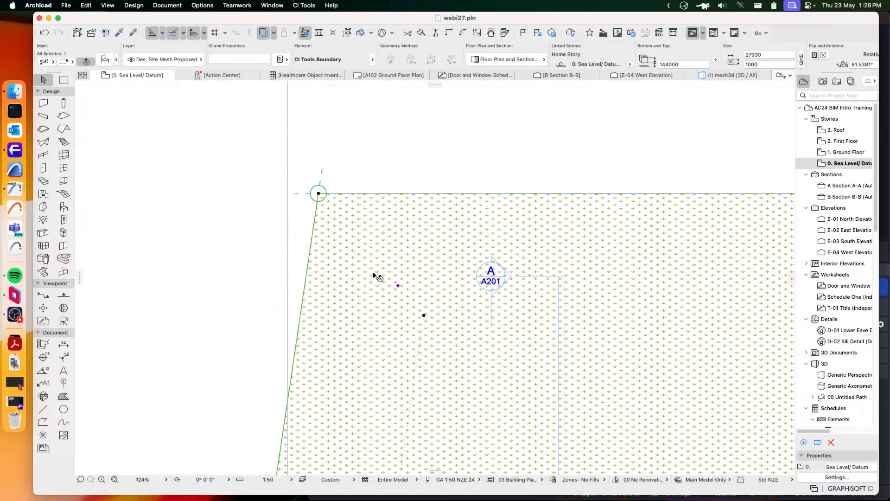
pyautogui.moveTo(377, 329); pyautogui.dragTo(450, 198, button='middle')
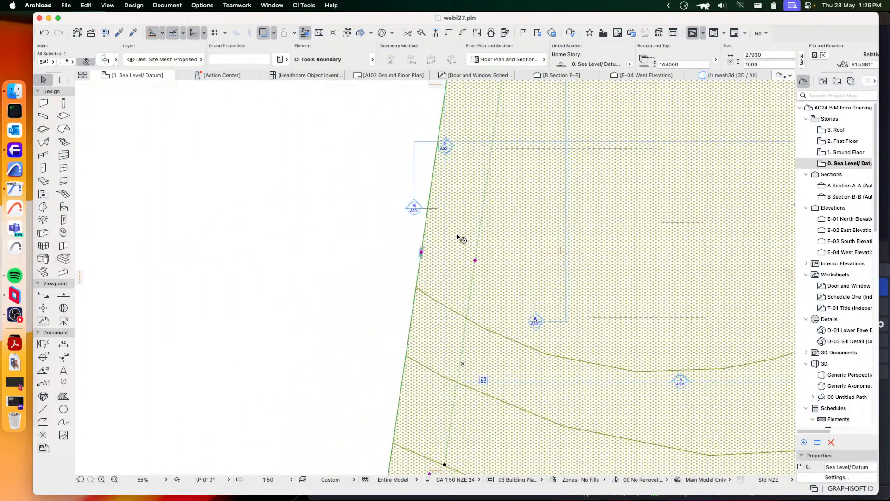
pyautogui.scroll(-3, 458, 236)
pyautogui.moveTo(483, 247); pyautogui.dragTo(435, 245, button='middle')
pyautogui.click(105, 59)
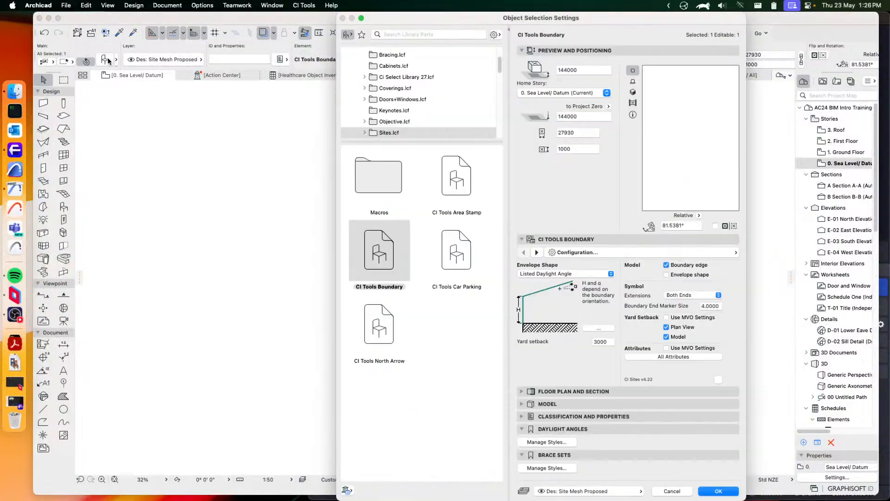
# Look through the boundary object's attributes, label, daylight angles list and configuration settings
pyautogui.click(676, 250)
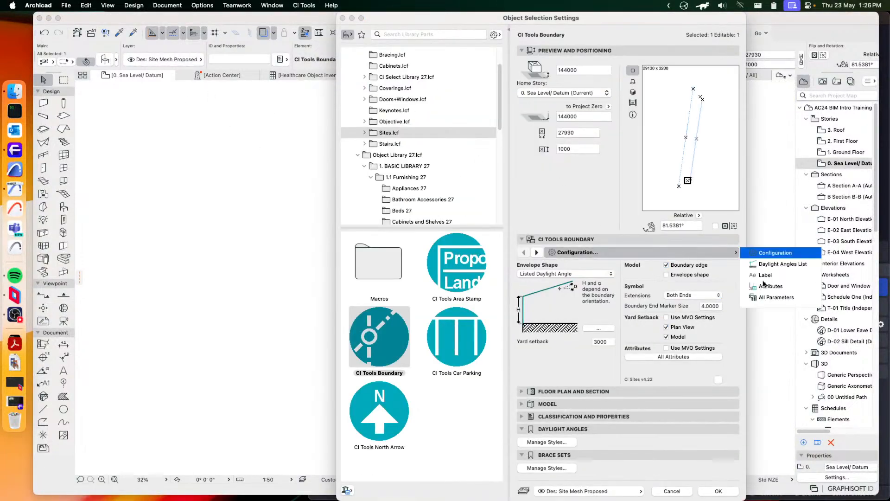
pyautogui.click(766, 276)
pyautogui.click(766, 274)
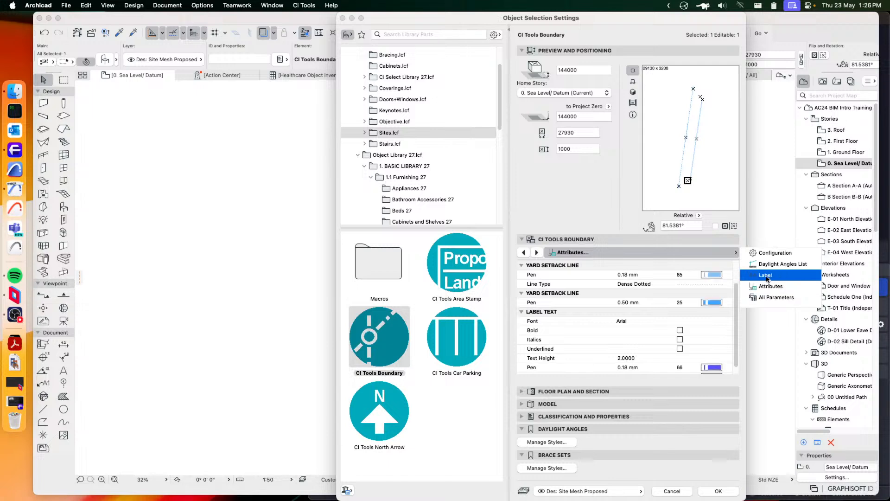
pyautogui.click(771, 253)
pyautogui.click(769, 264)
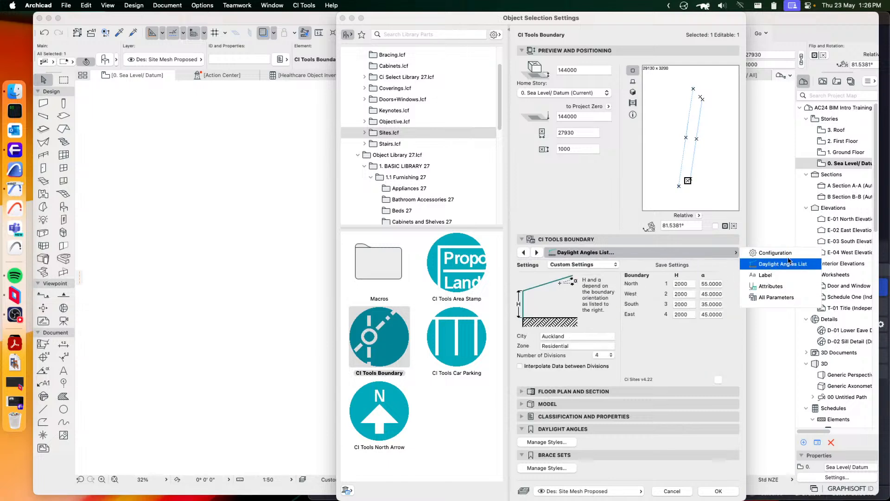
pyautogui.click(774, 253)
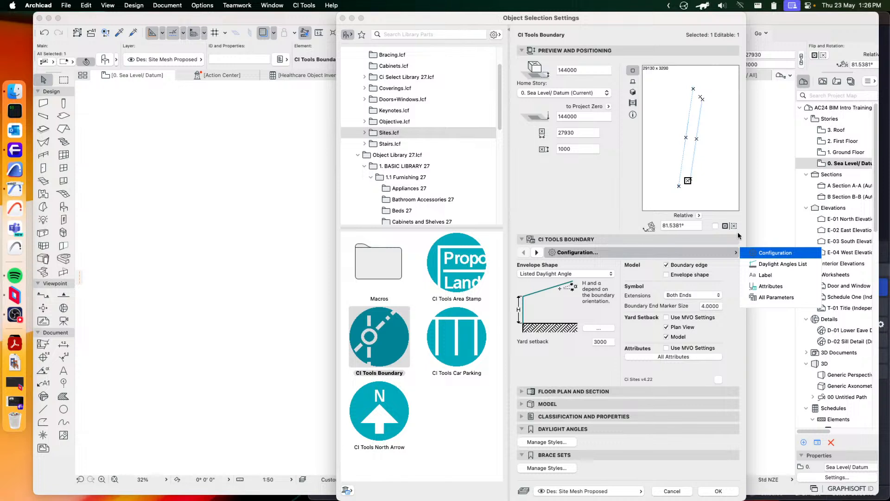
pyautogui.click(570, 353)
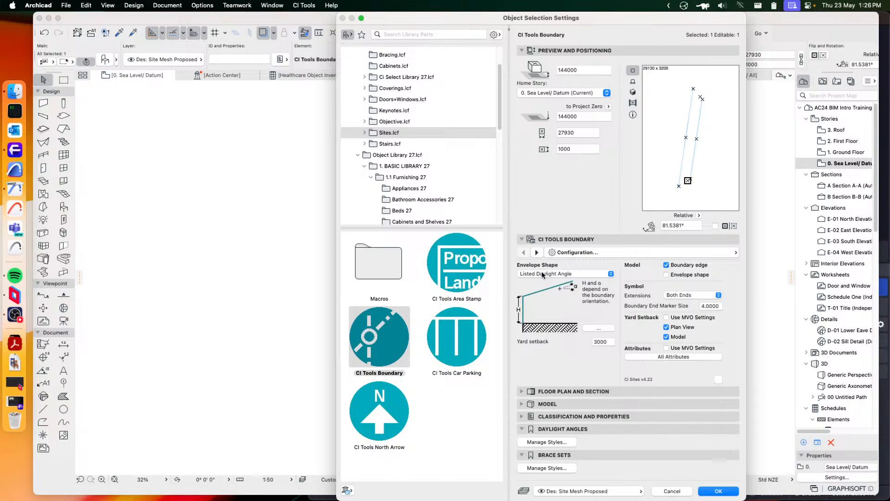
pyautogui.click(735, 252)
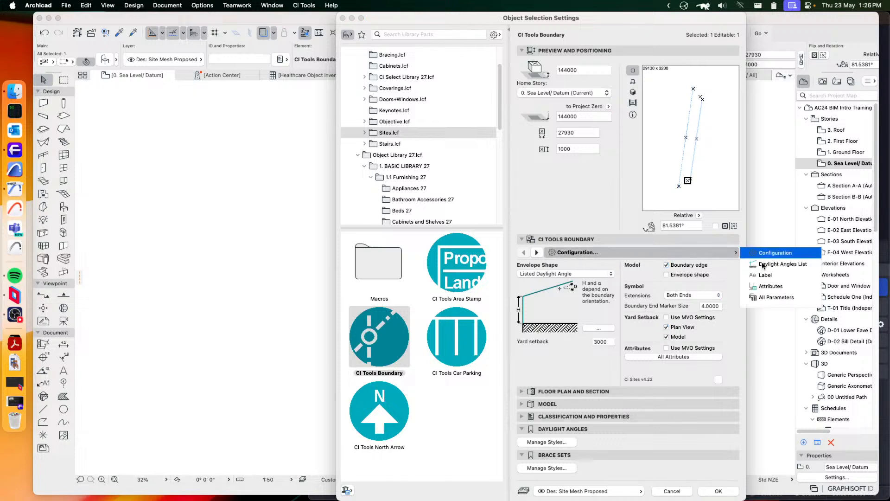
pyautogui.click(576, 356)
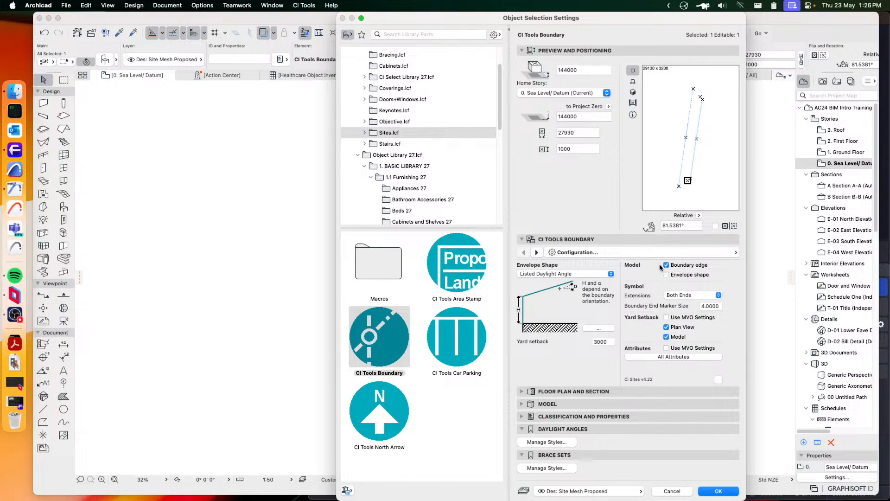
# Preview the boundary object in 3D and try its envelope shape model option on and off
pyautogui.click(633, 91)
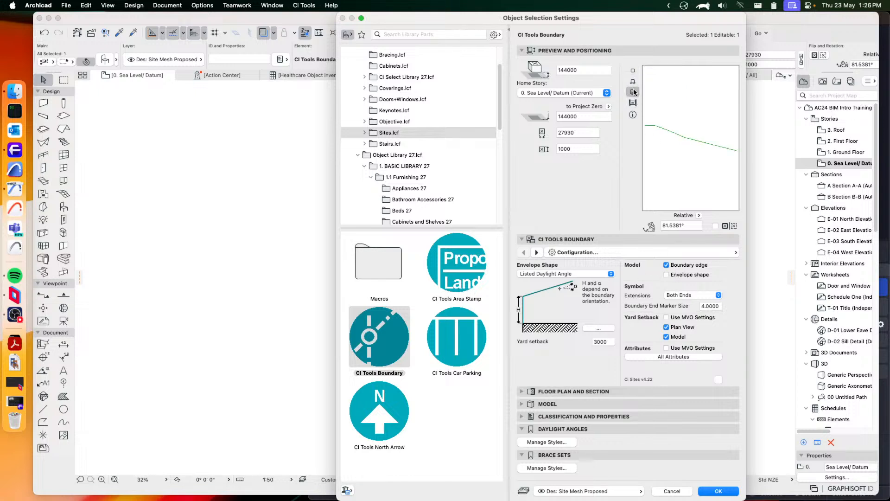
pyautogui.click(666, 275)
pyautogui.click(667, 274)
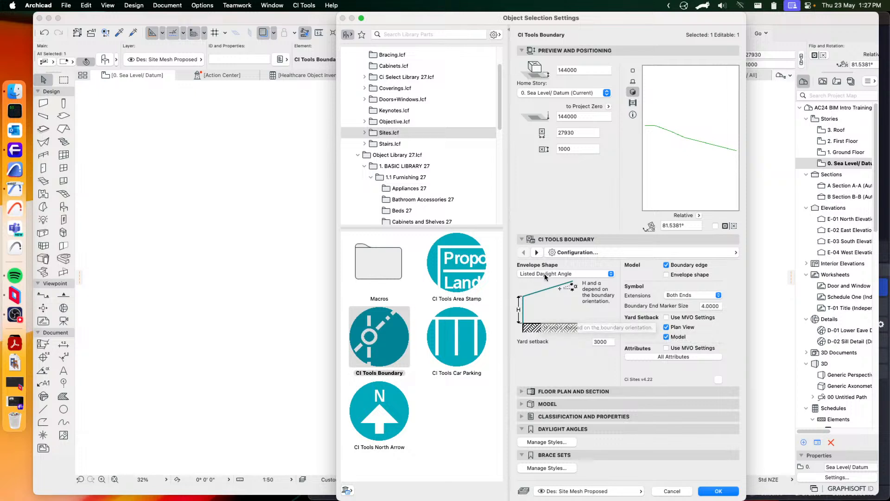
# Set the number of divisions to 12 in the boundary's daylight angles list, with the preview in plan
pyautogui.click(634, 252)
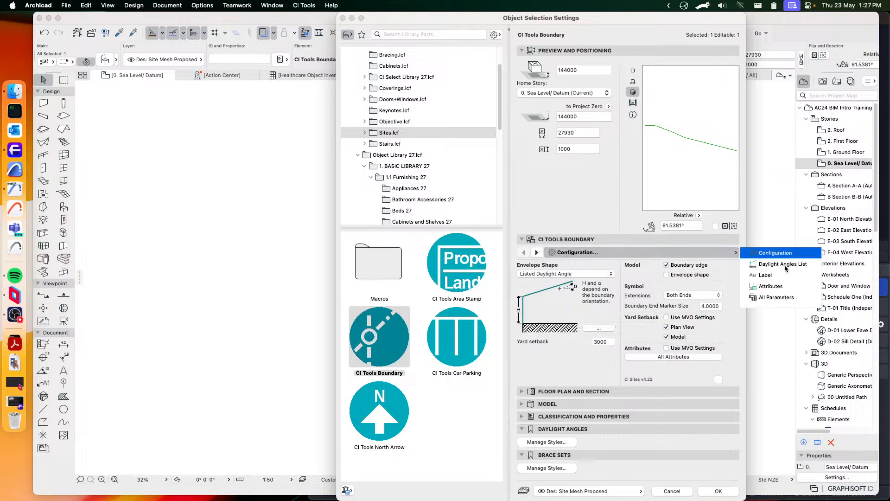
pyautogui.click(786, 268)
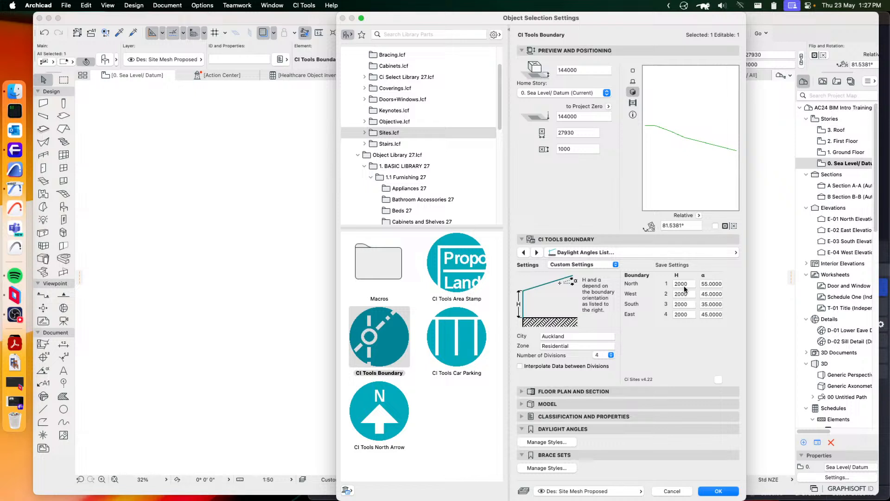
pyautogui.click(632, 70)
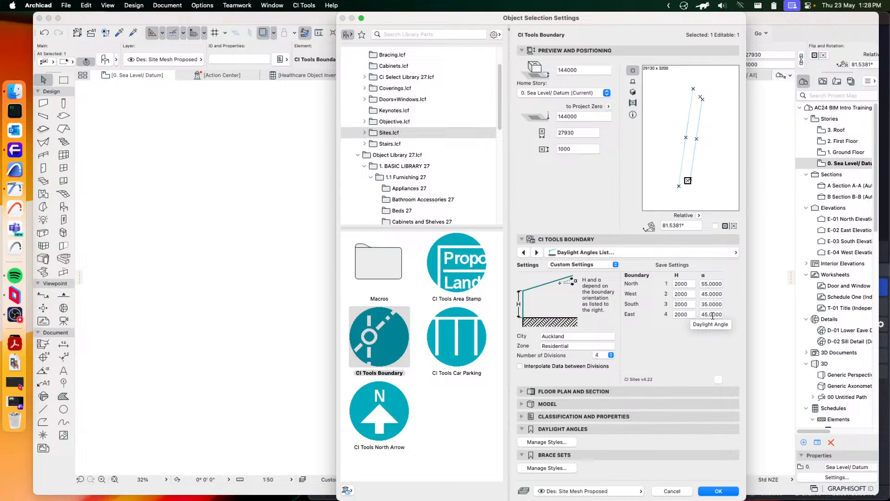
pyautogui.click(610, 355)
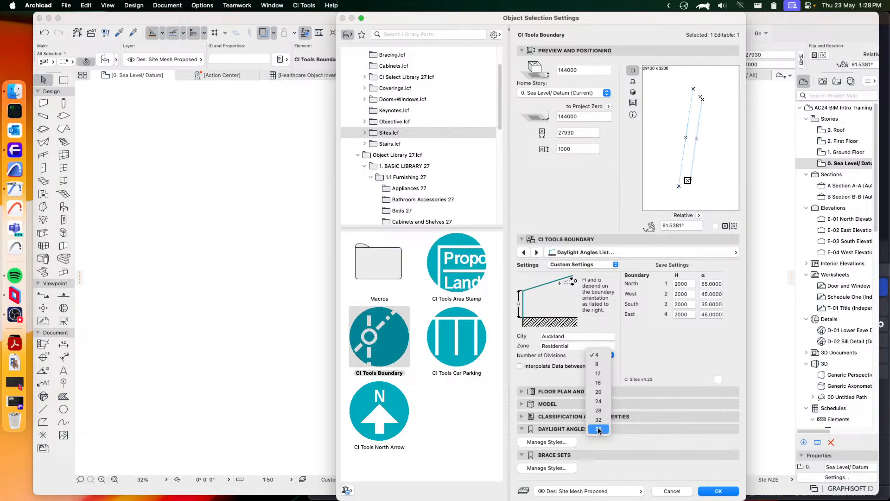
pyautogui.click(599, 375)
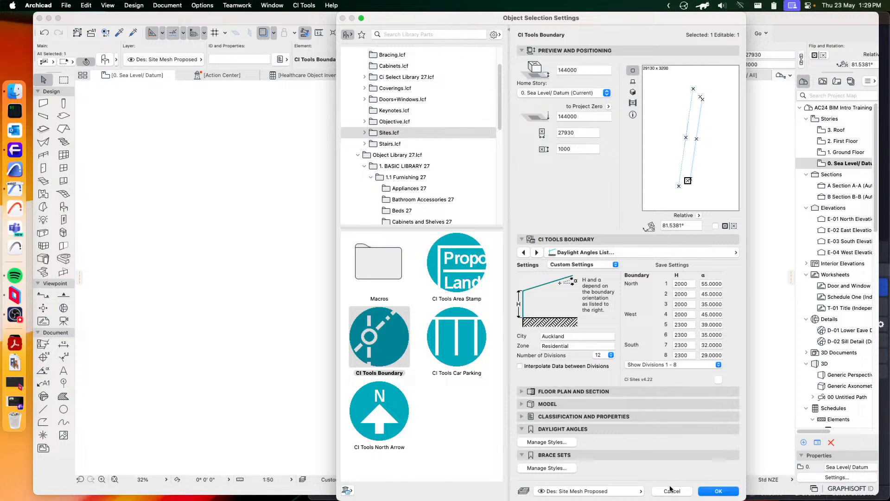
# Try the Polyline envelope shape in the boundary object's configuration settings
pyautogui.click(642, 252)
pyautogui.click(768, 253)
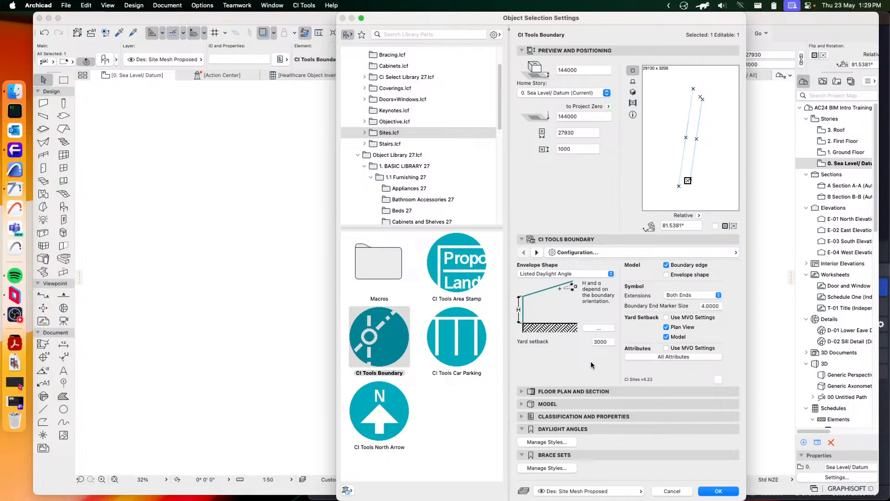
pyautogui.click(582, 274)
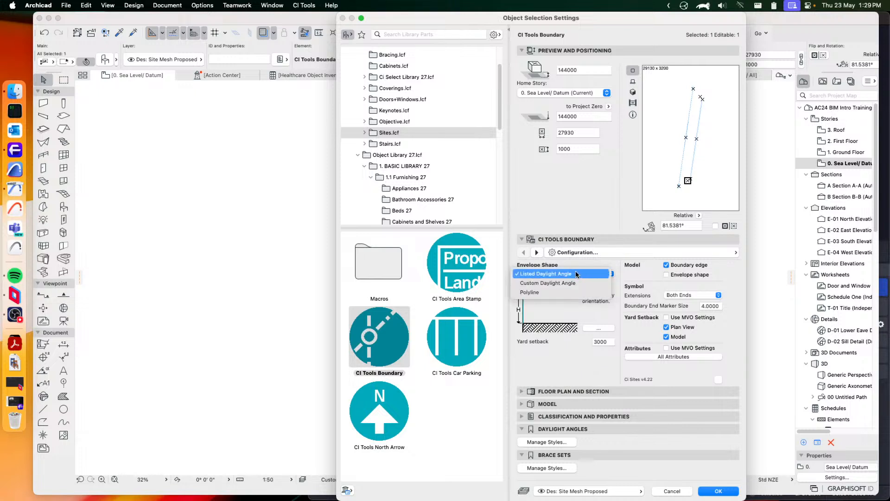
pyautogui.click(536, 293)
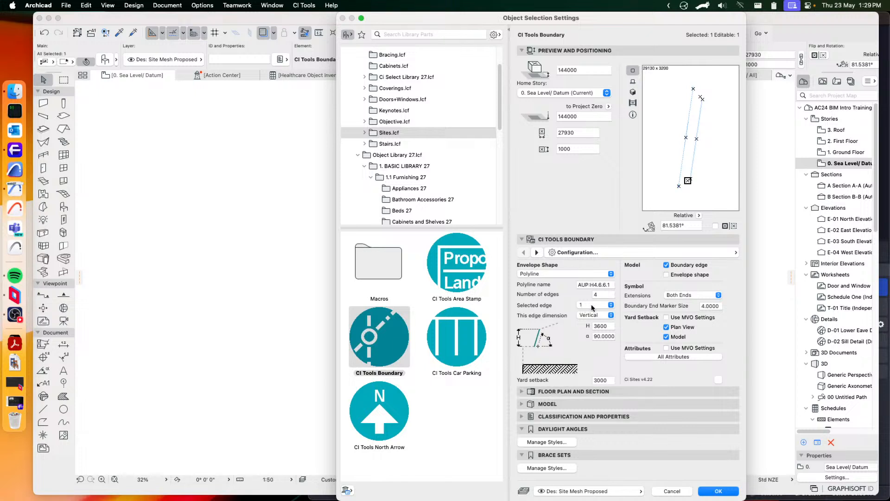
# Look through the dimension and angle settings of polyline edges 1 to 4, leaving the settings without saving
pyautogui.click(592, 306)
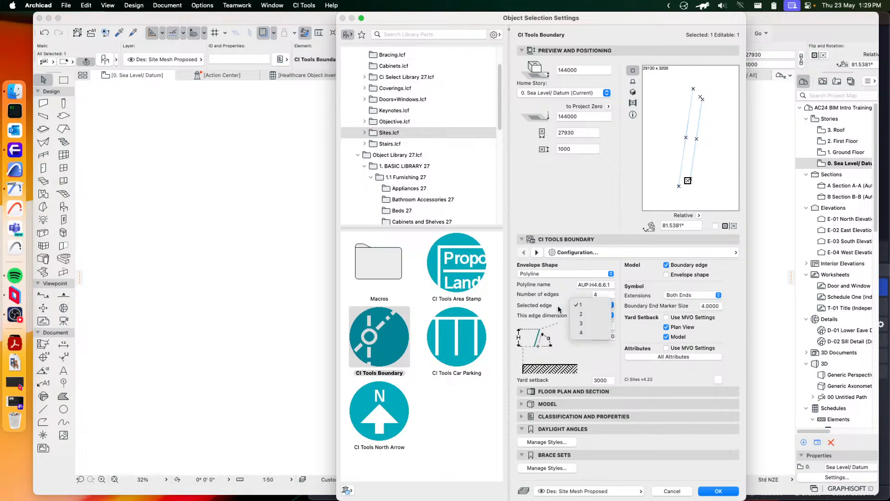
pyautogui.click(587, 305)
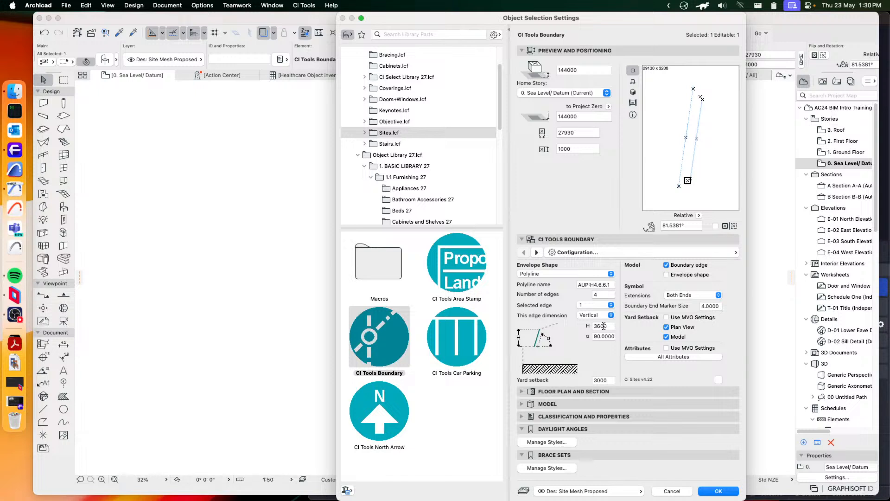
pyautogui.click(599, 307)
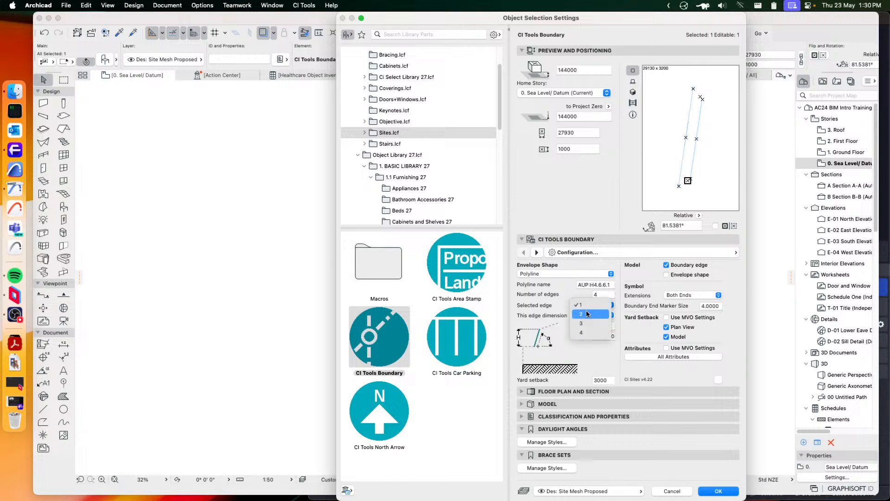
pyautogui.click(586, 315)
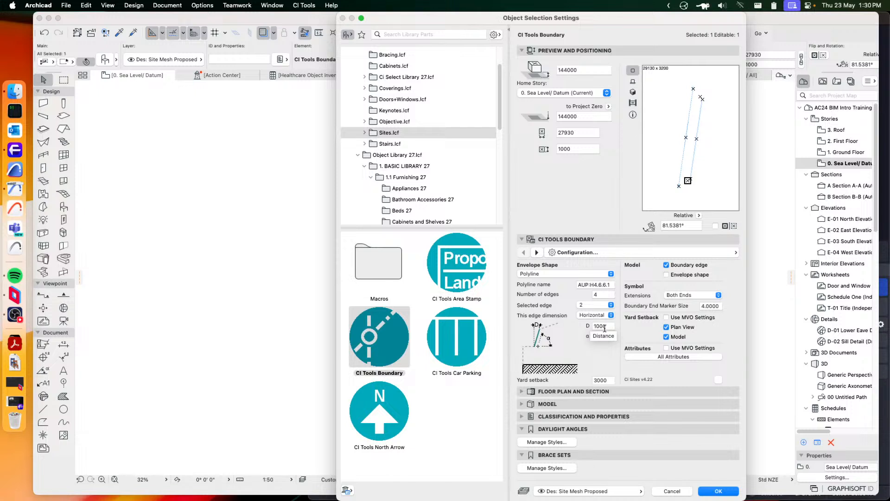
pyautogui.click(595, 305)
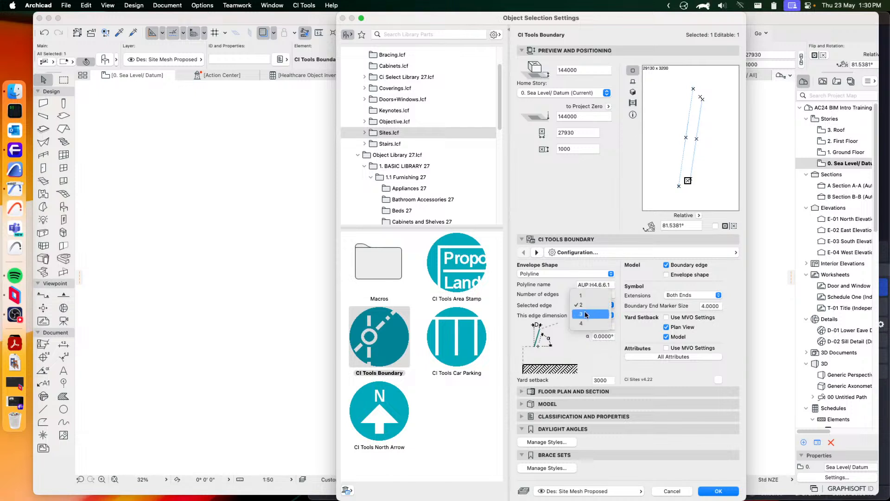
pyautogui.click(580, 315)
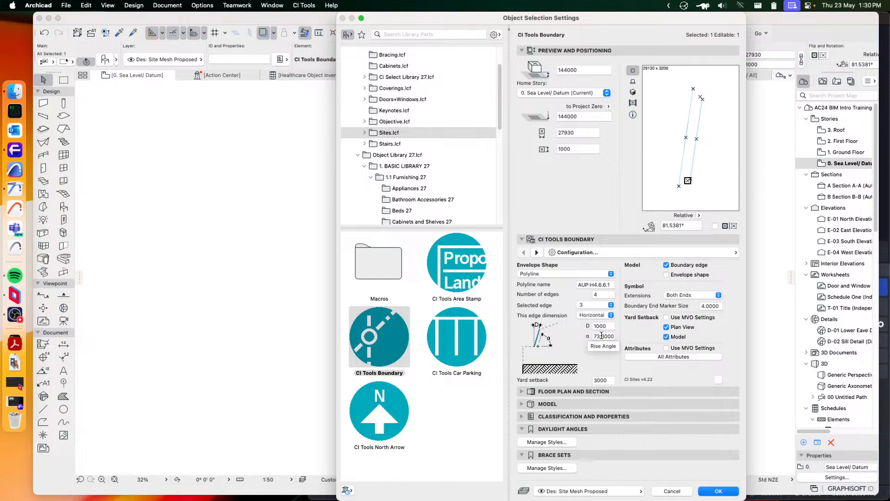
pyautogui.click(595, 305)
pyautogui.click(587, 315)
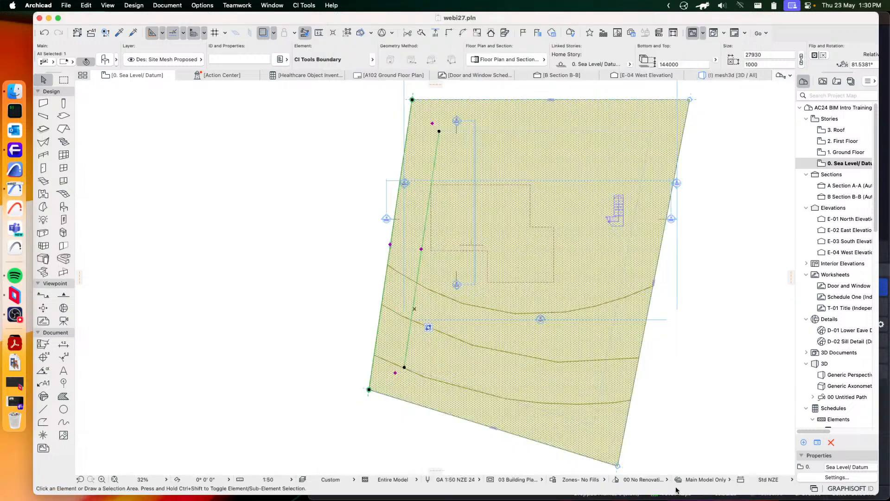
pyautogui.click(672, 491)
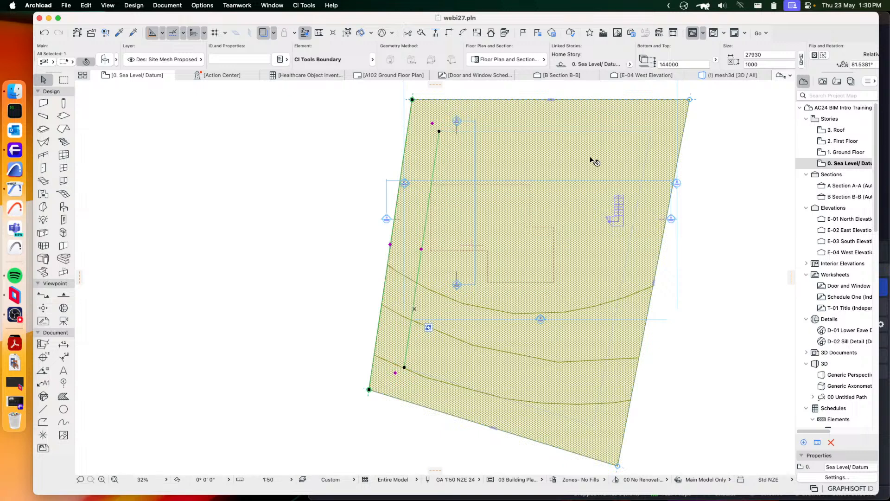
# Select all four site boundary objects and set their envelope shape to Polyline
pyautogui.keyDown('shift'); pyautogui.click(549, 132); pyautogui.keyUp('shift')
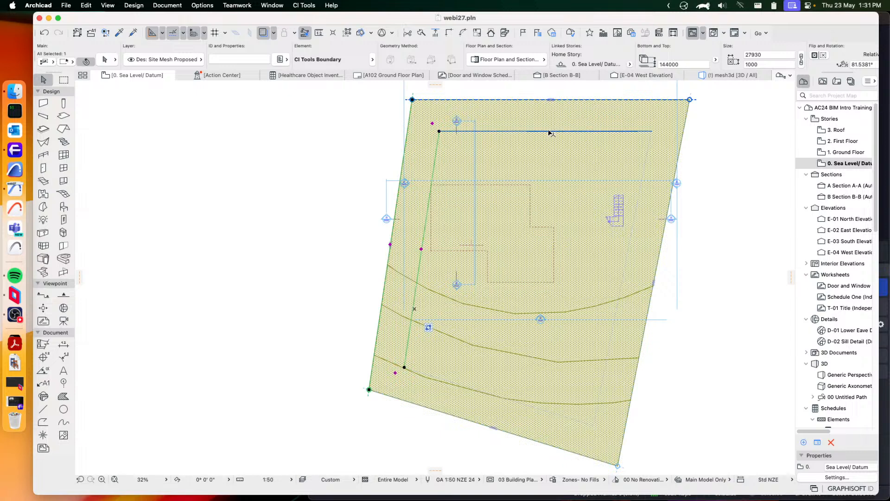
pyautogui.keyDown('shift'); pyautogui.click(638, 202); pyautogui.keyUp('shift')
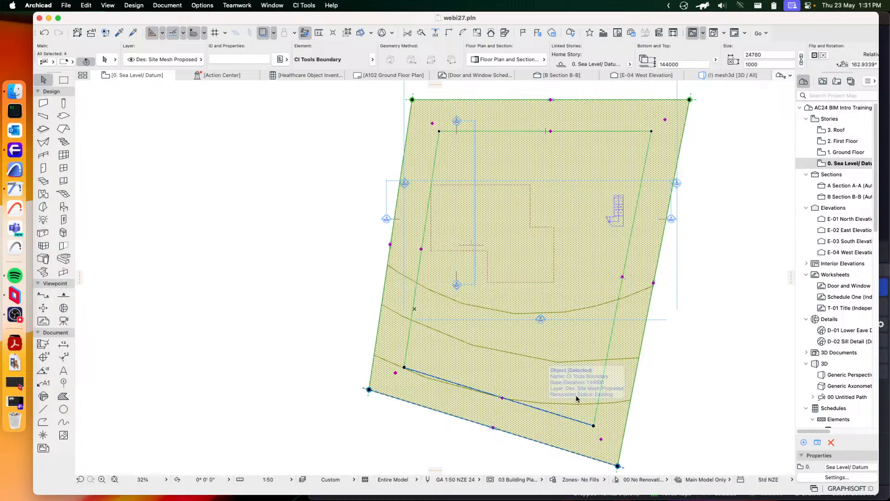
pyautogui.keyDown('shift'); pyautogui.click(541, 409); pyautogui.keyUp('shift')
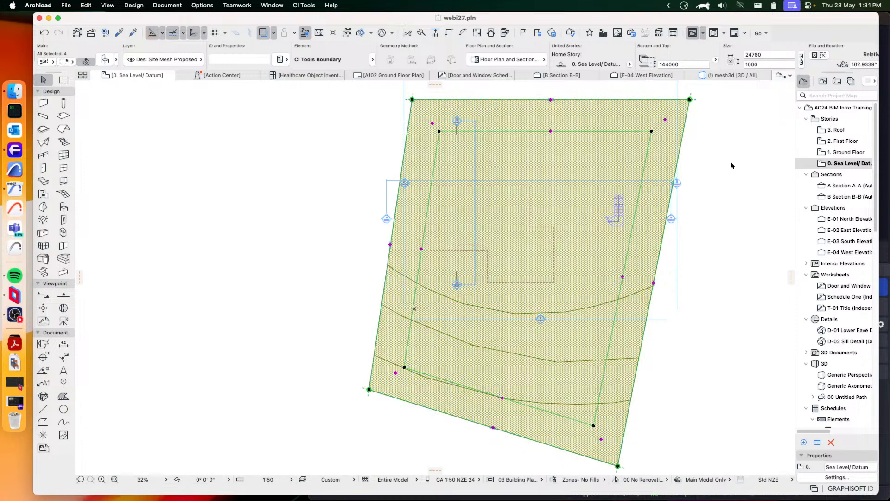
pyautogui.click(105, 60)
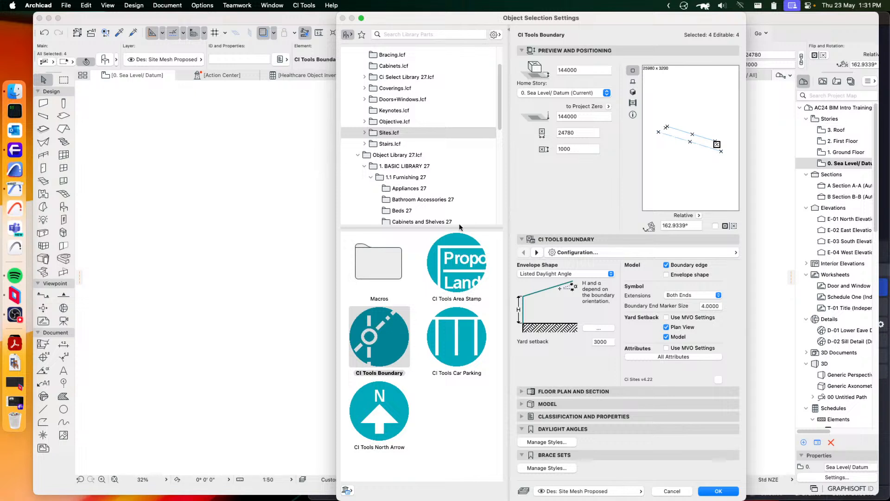
pyautogui.click(583, 274)
pyautogui.click(533, 292)
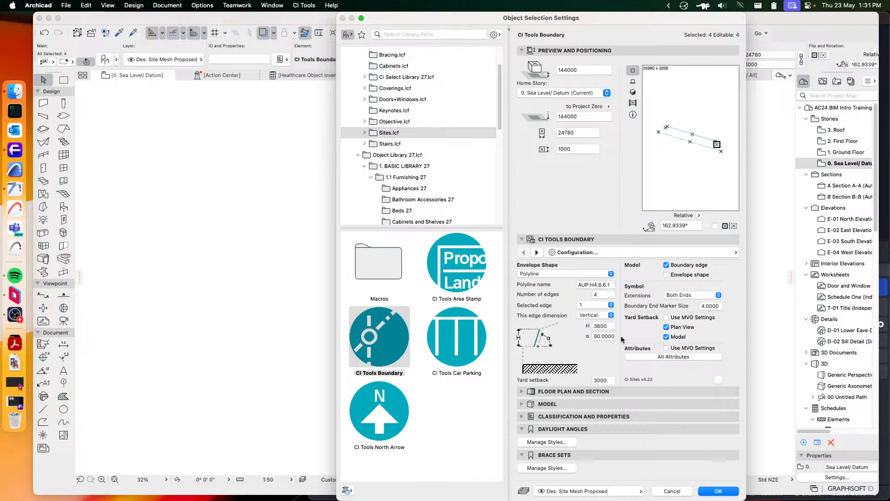
pyautogui.click(719, 491)
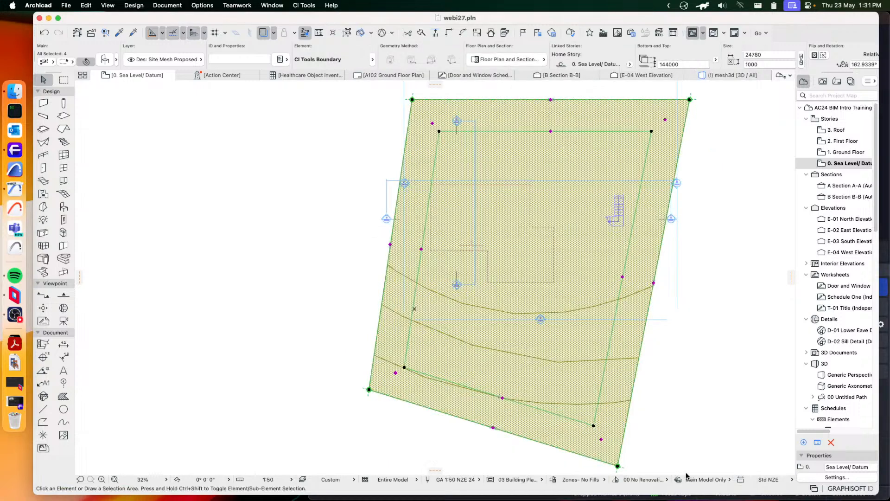
# Examine the building envelope around the house from several angles in the mesh3d view
pyautogui.click(314, 201)
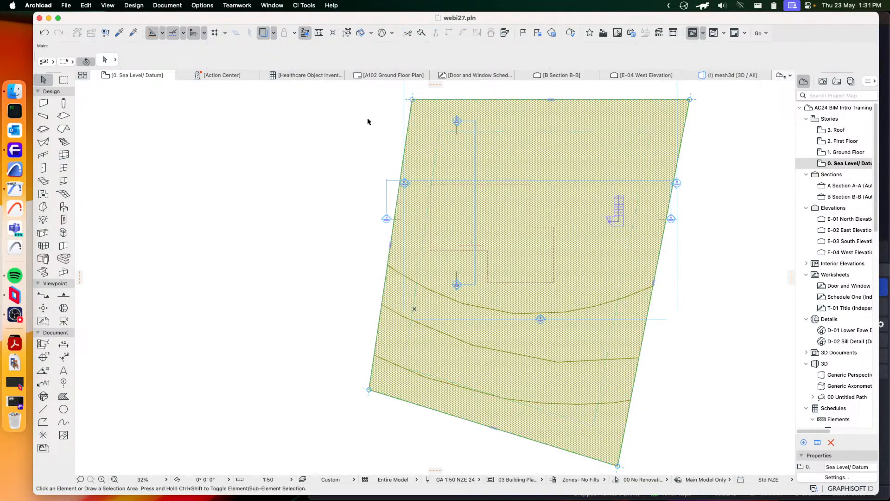
pyautogui.click(732, 74)
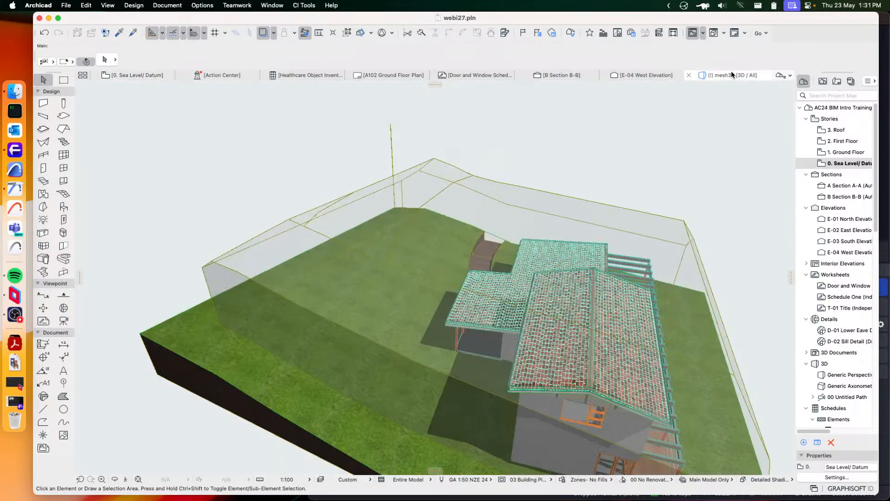
pyautogui.keyDown('shift'); pyautogui.moveTo(443, 289); pyautogui.dragTo(470, 258, button='middle'); pyautogui.keyUp('shift')
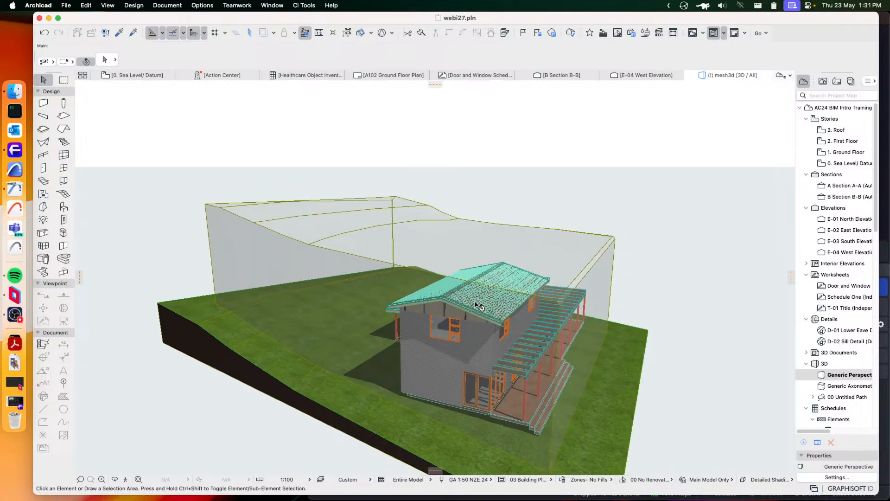
pyautogui.keyDown('shift'); pyautogui.moveTo(514, 301); pyautogui.dragTo(419, 292, button='middle'); pyautogui.keyUp('shift')
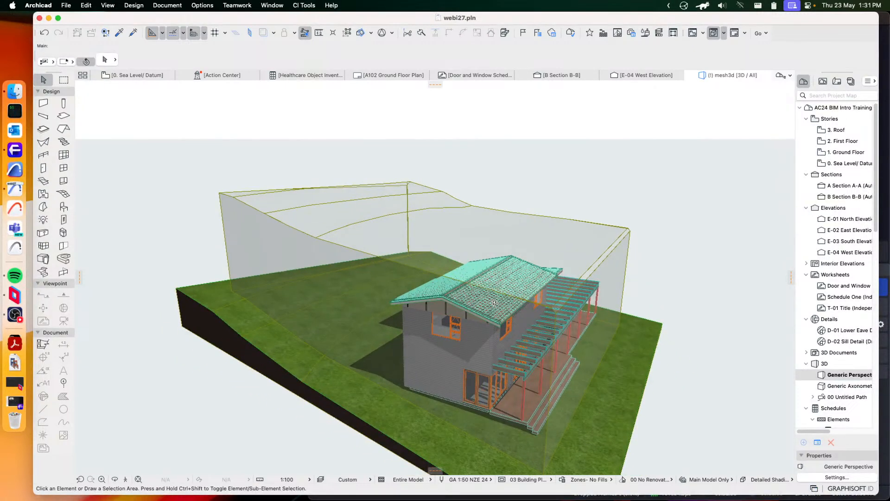
# Select the four boundary objects in the Sea Level/Datum plan and set the height of polyline edge 1 to 1500
pyautogui.click(129, 76)
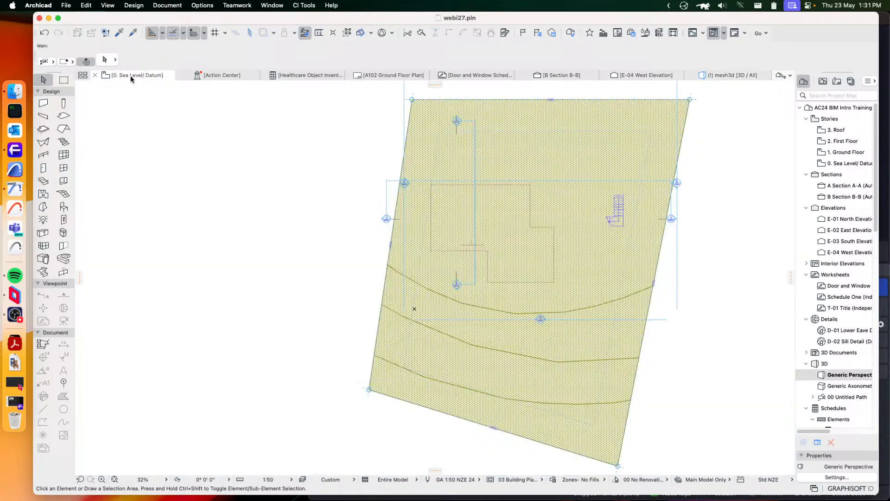
pyautogui.click(550, 101)
pyautogui.keyDown('shift'); pyautogui.click(392, 247); pyautogui.keyUp('shift')
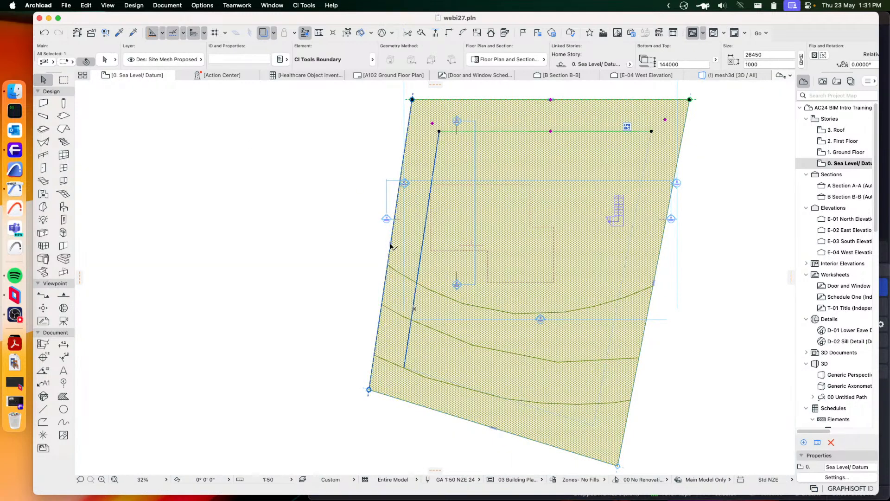
pyautogui.keyDown('shift'); pyautogui.click(499, 427); pyautogui.keyUp('shift')
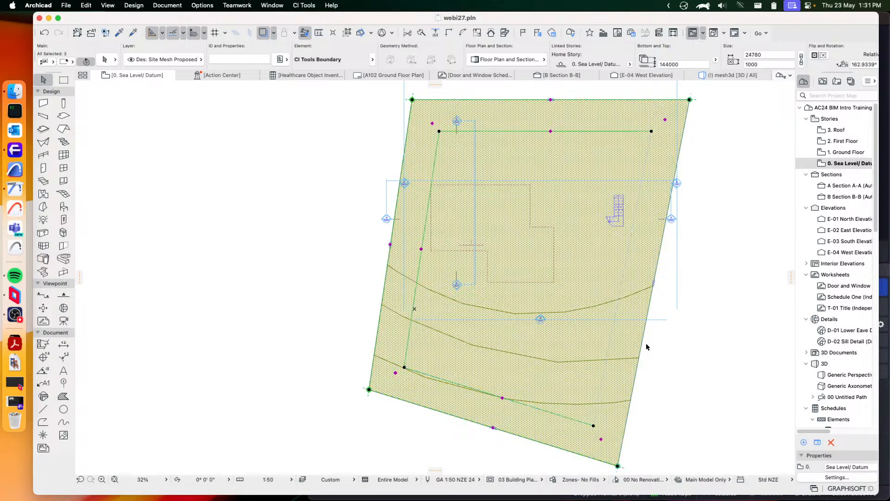
pyautogui.keyDown('shift'); pyautogui.click(655, 284); pyautogui.keyUp('shift')
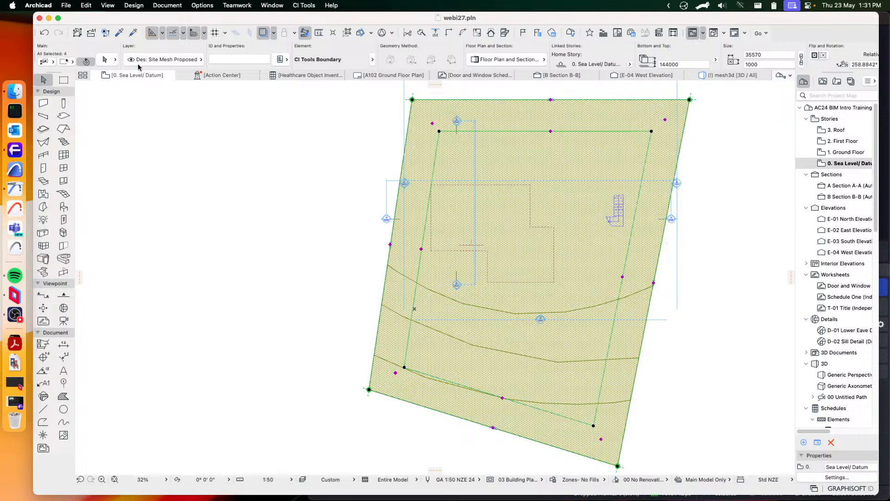
pyautogui.press('super+t')
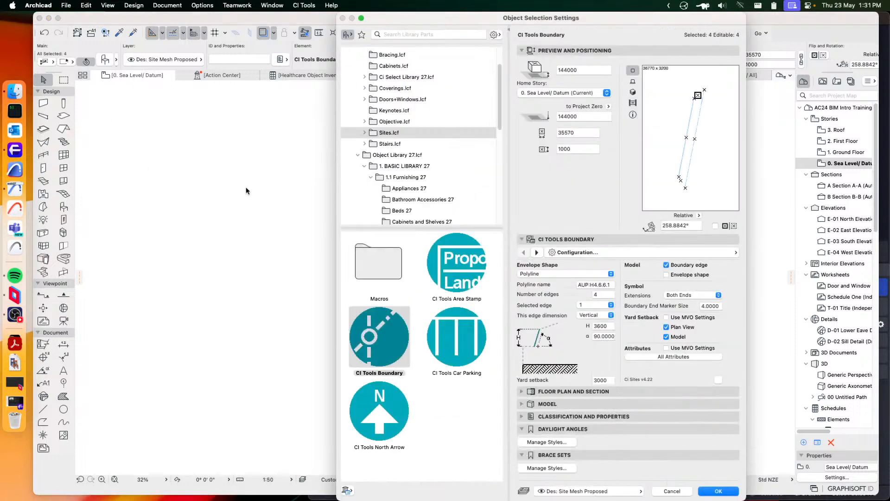
pyautogui.doubleClick(602, 326)
pyautogui.write('1500')
pyautogui.click(719, 491)
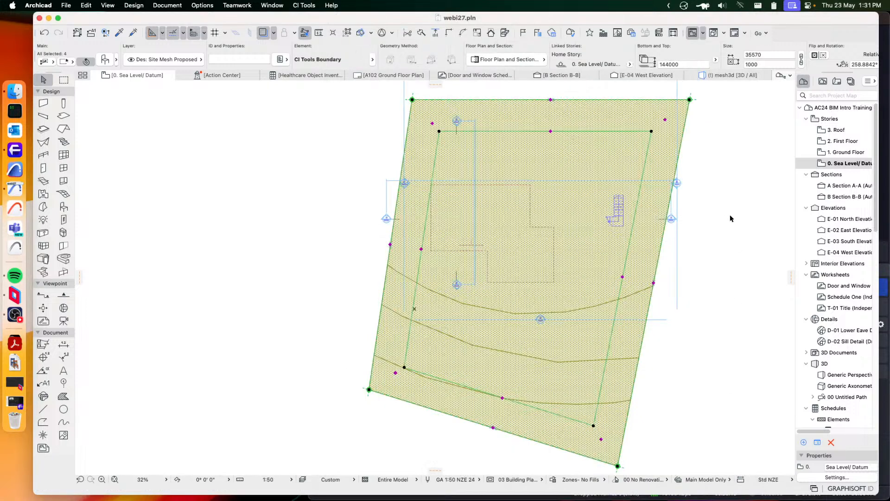
# Inspect the envelope with the lowered first edge in 3D, viewing it from other sides of the house
pyautogui.click(721, 74)
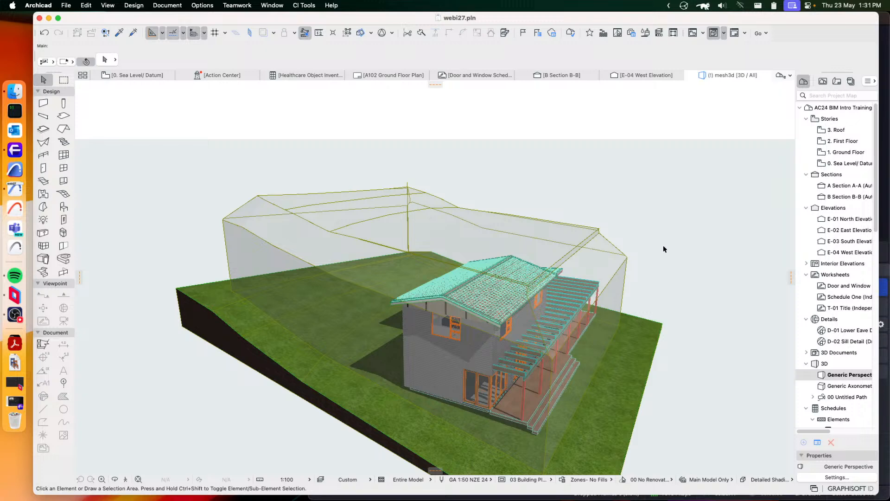
pyautogui.keyDown('shift'); pyautogui.moveTo(601, 238); pyautogui.dragTo(461, 274, button='middle'); pyautogui.keyUp('shift')
pyautogui.keyDown('shift'); pyautogui.moveTo(458, 244); pyautogui.dragTo(479, 254, button='middle'); pyautogui.keyUp('shift')
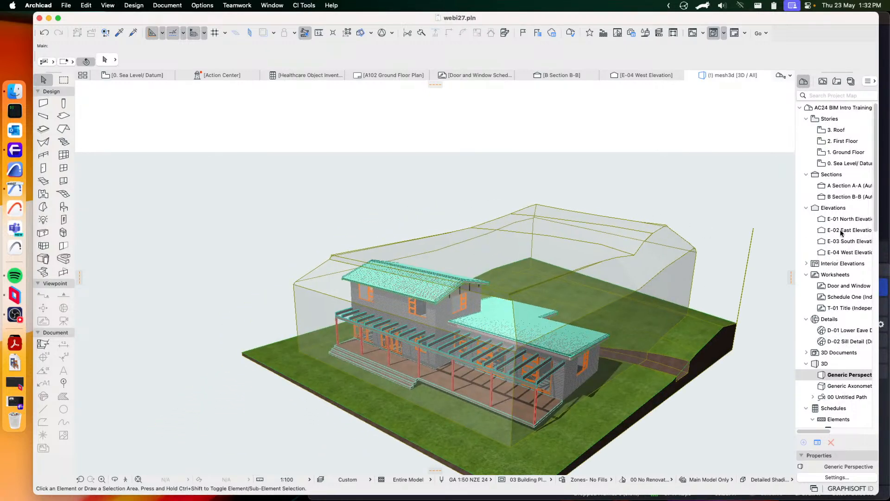
# Check the envelope outline against the building in Section A-A and Section B-B, and return to the Sea Level/Datum plan
pyautogui.doubleClick(836, 186)
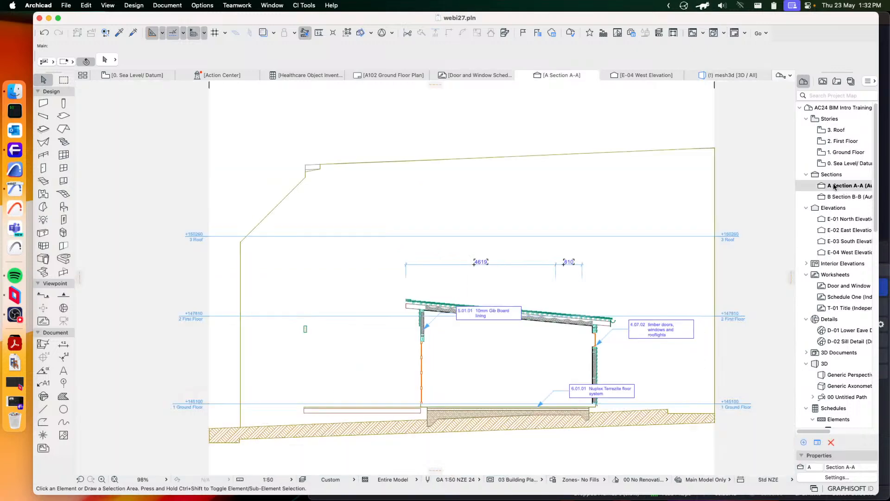
pyautogui.click(850, 198)
pyautogui.doubleClick(851, 198)
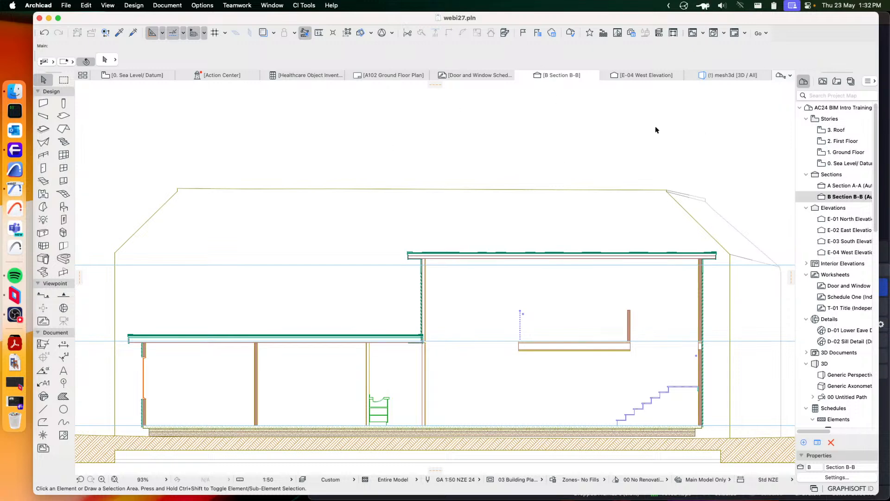
pyautogui.click(138, 76)
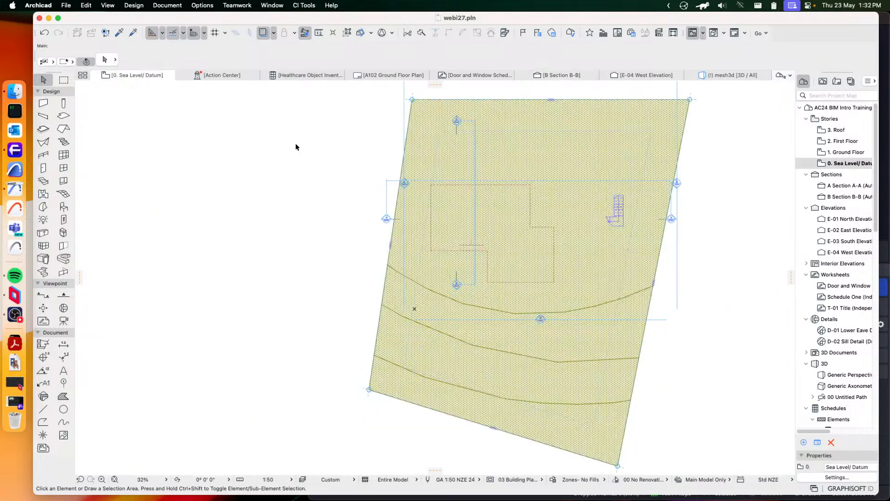
pyautogui.moveTo(656, 218); pyautogui.dragTo(548, 238, button='middle')
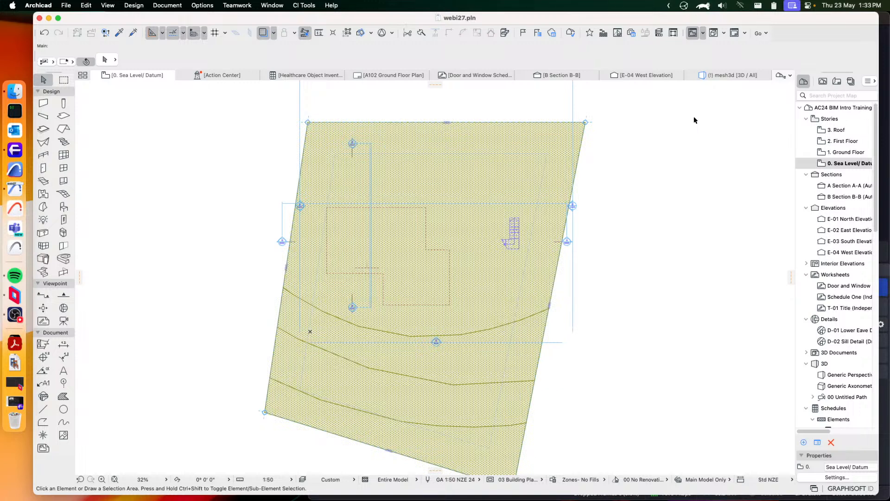
pyautogui.hotkey('ctrl', 'shift')
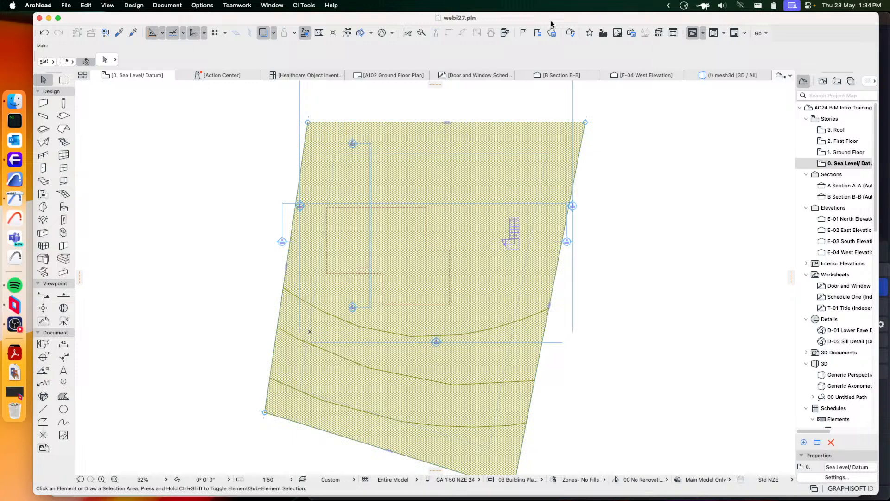
pyautogui.hotkey('ctrl', 'shift')
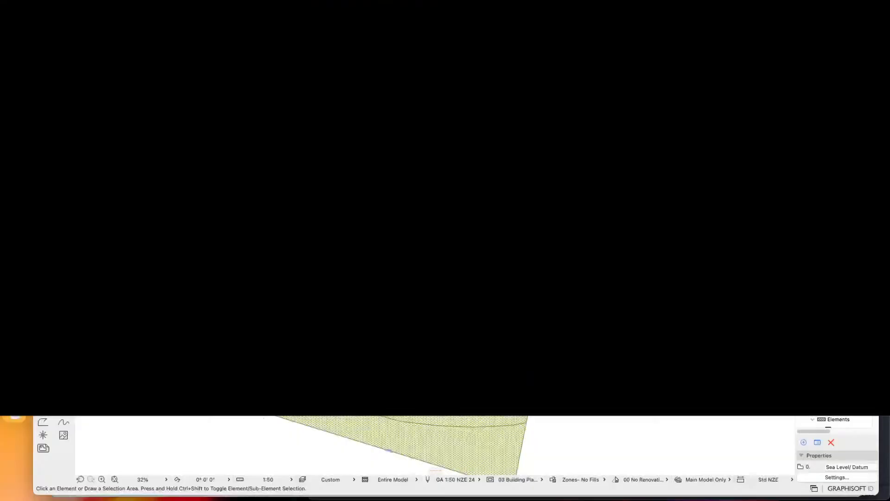